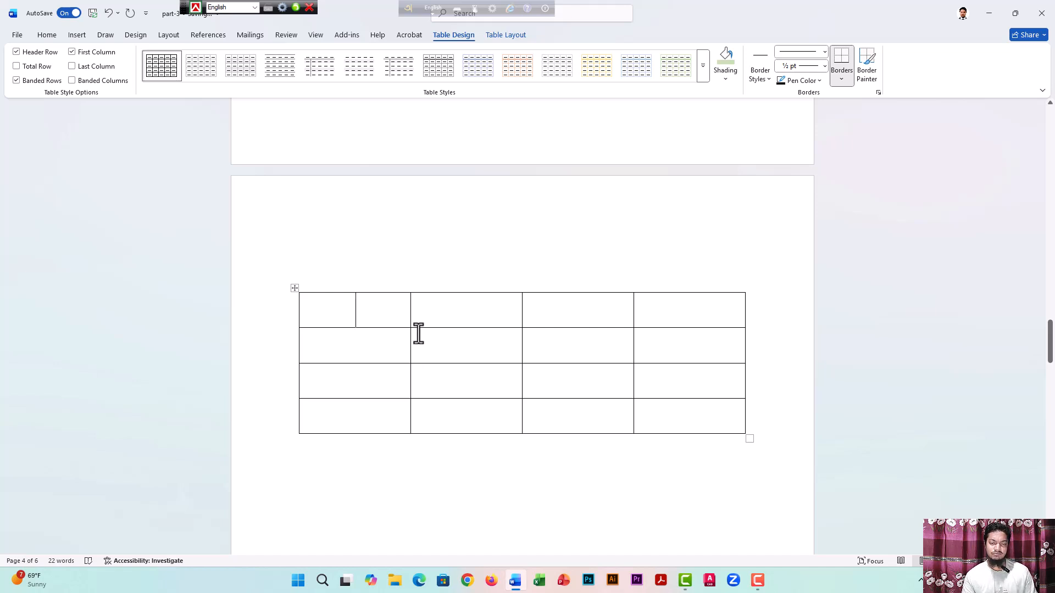
# Place the insertion point on the line below the existing four-column table and clear the underlined blank there
pyautogui.scroll(-5, 462, 345)
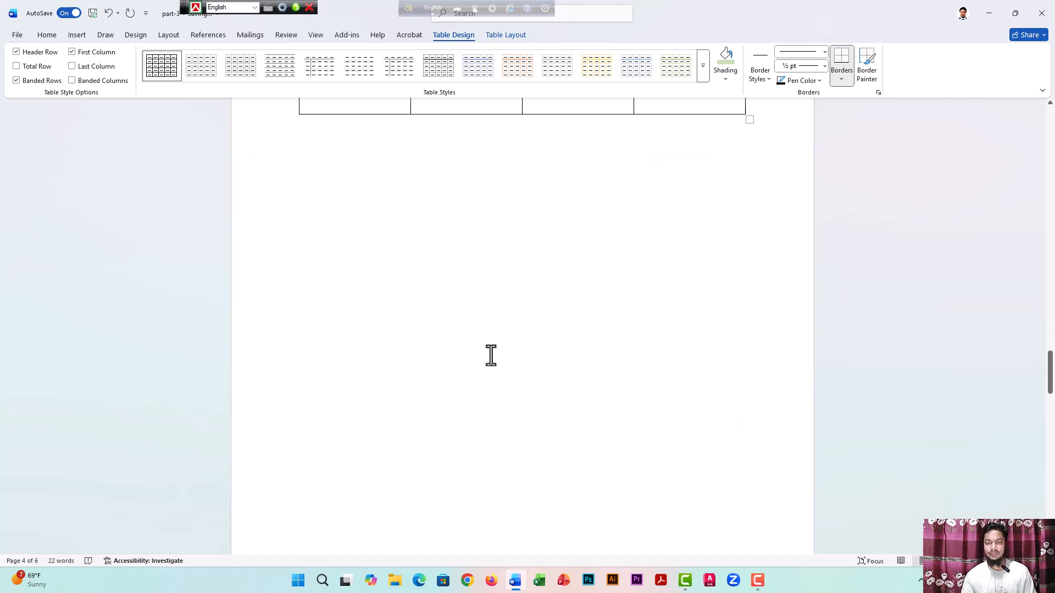
pyautogui.scroll(1, 612, 289)
pyautogui.click(427, 363)
pyautogui.doubleClick(412, 328)
pyautogui.scroll(1, 450, 324)
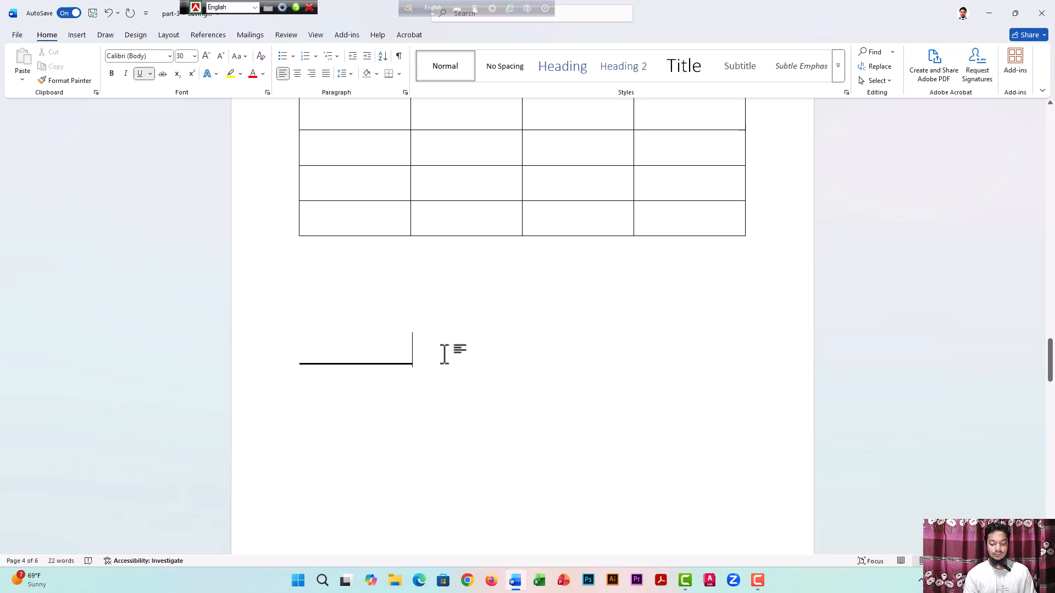
pyautogui.press('BackSpace')
# Insert a table with 5 columns and 21 rows below the existing table
pyautogui.click(77, 35)
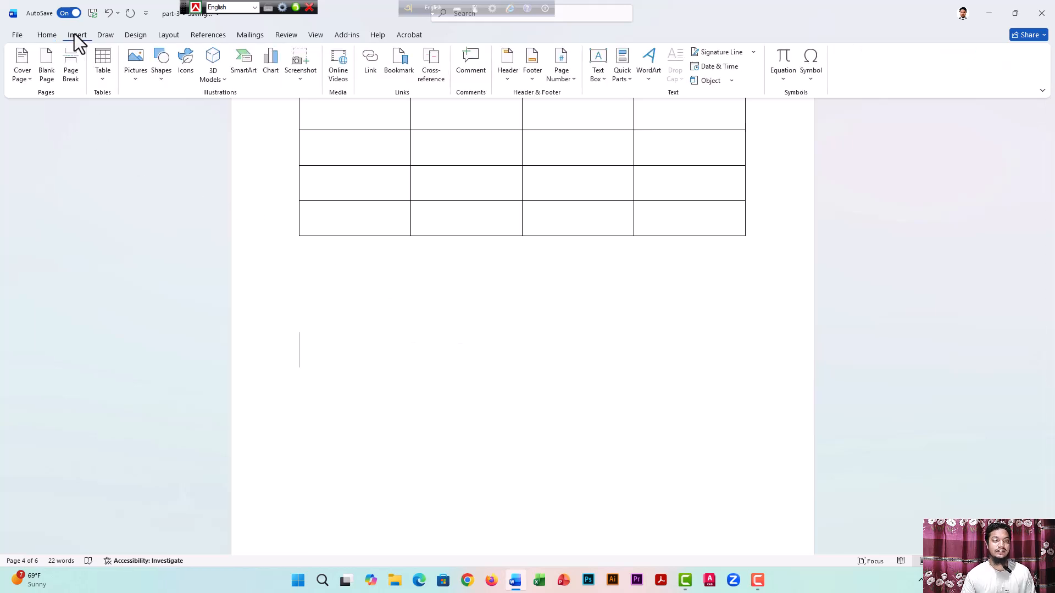
pyautogui.click(104, 81)
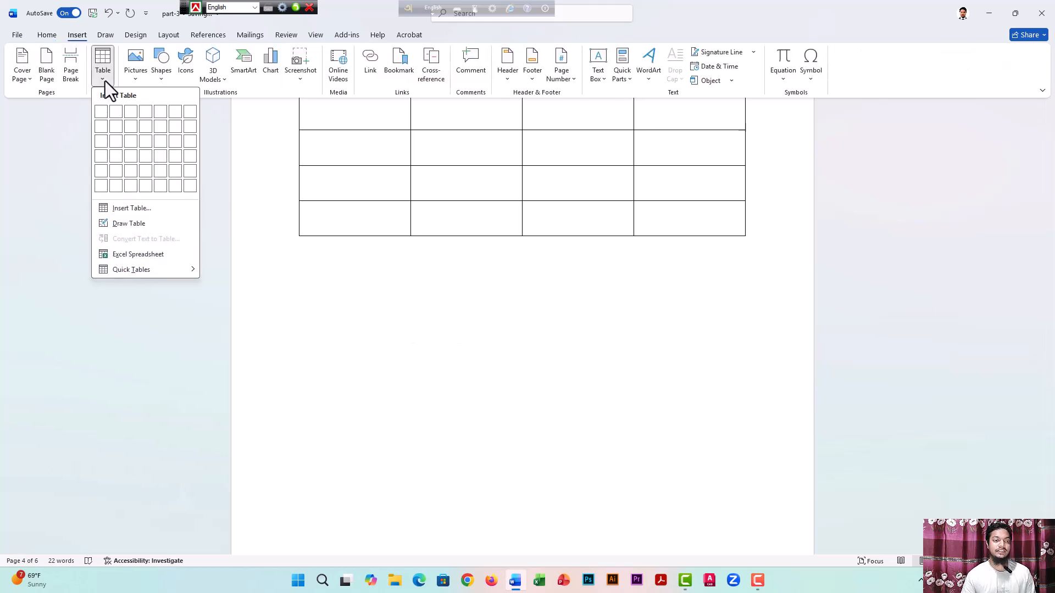
pyautogui.click(139, 210)
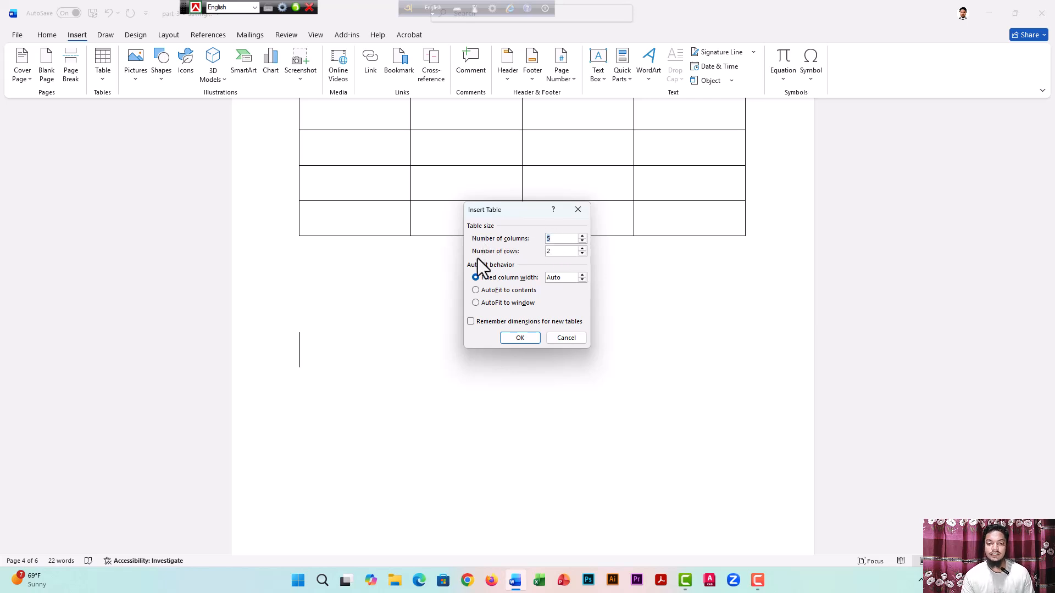
pyautogui.click(551, 252)
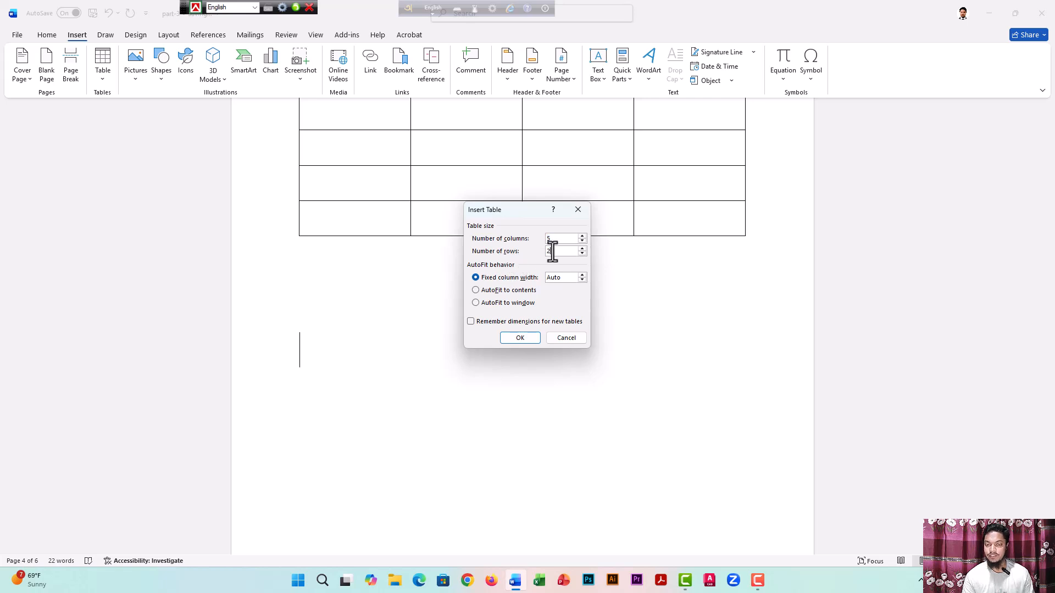
pyautogui.press('BackSpace')
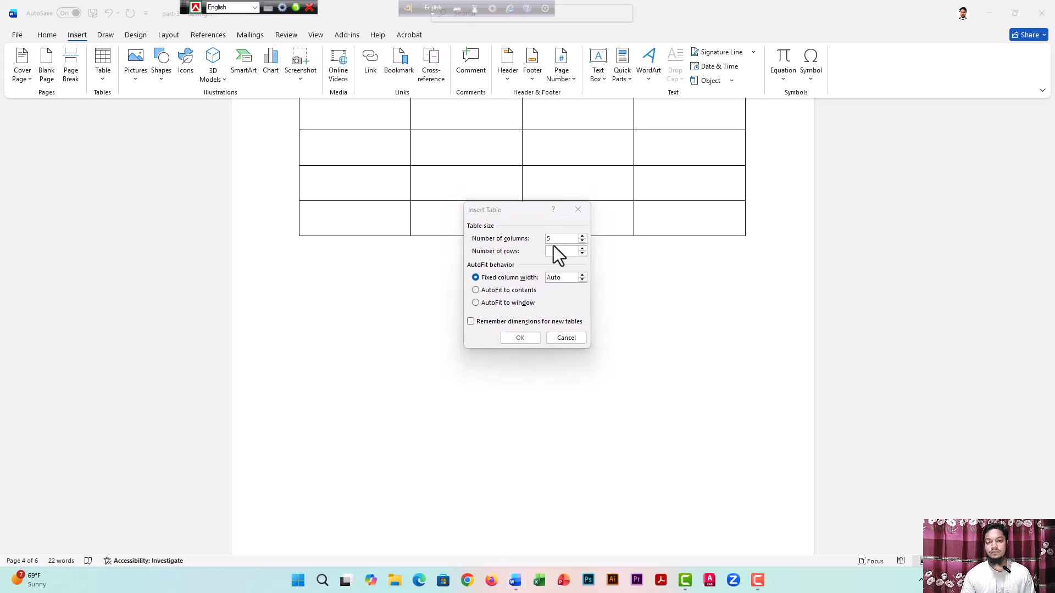
pyautogui.write('21')
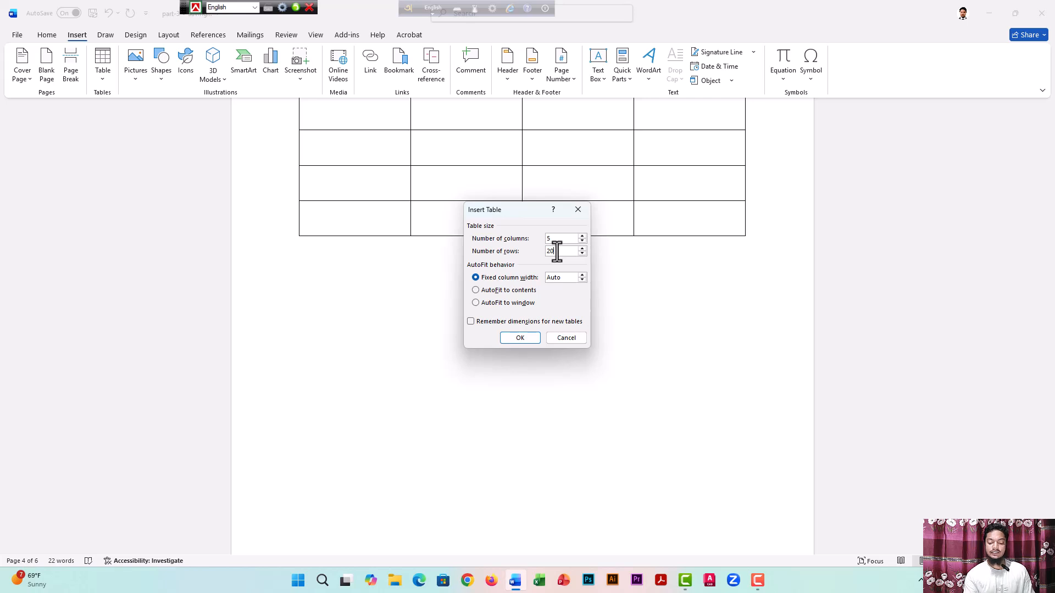
pyautogui.click(521, 339)
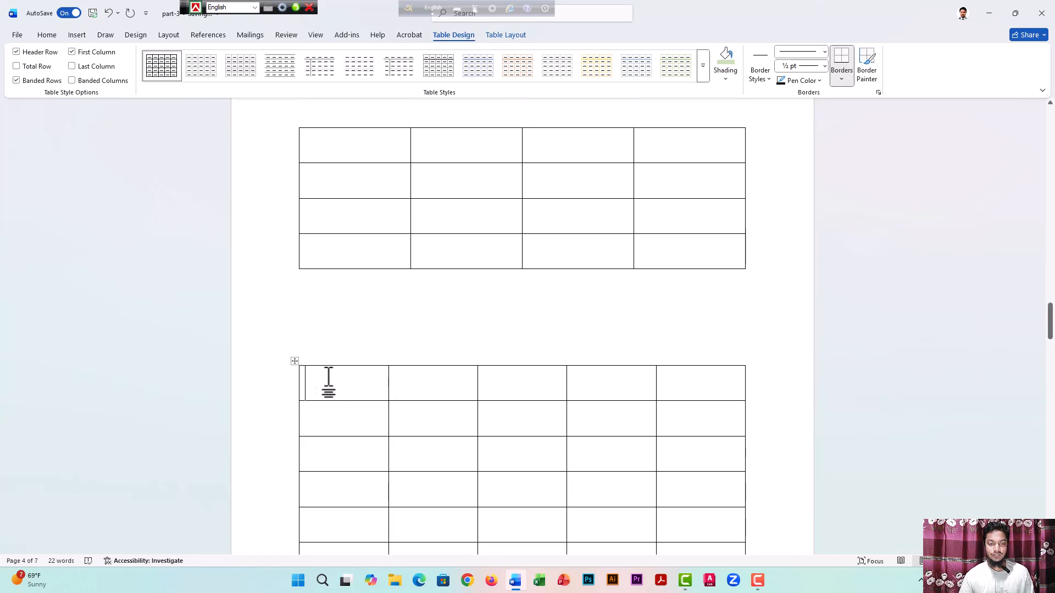
# Select the entire new table and set its font size to 12
pyautogui.click(293, 360)
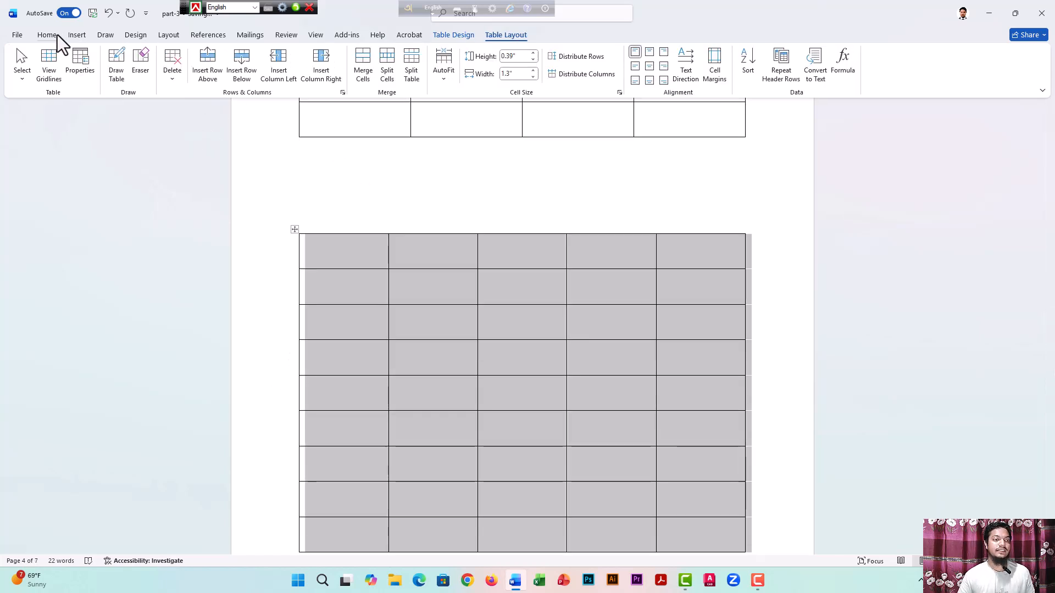
pyautogui.click(57, 34)
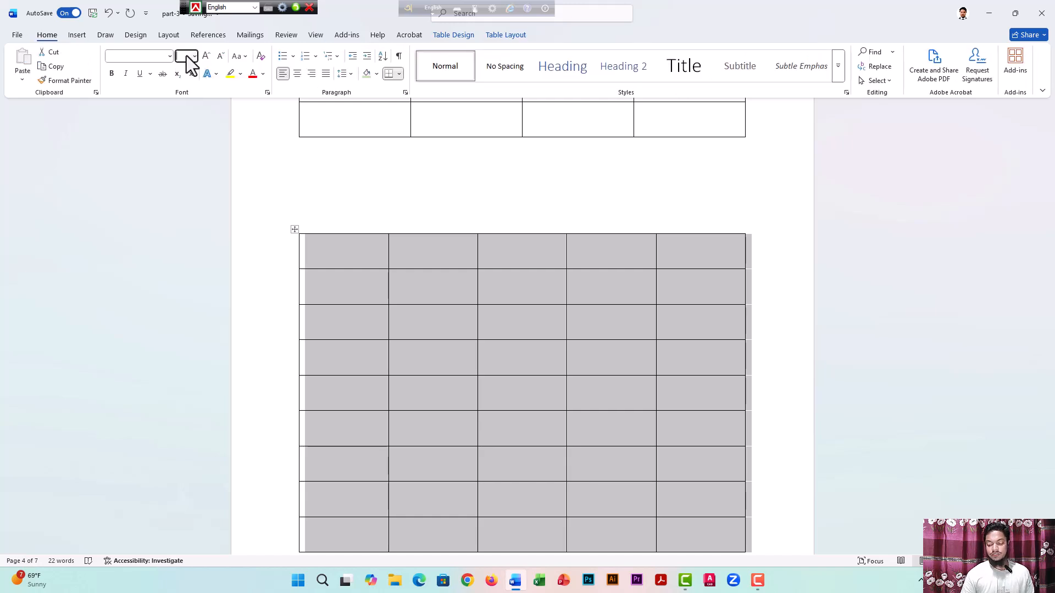
pyautogui.press('Return')
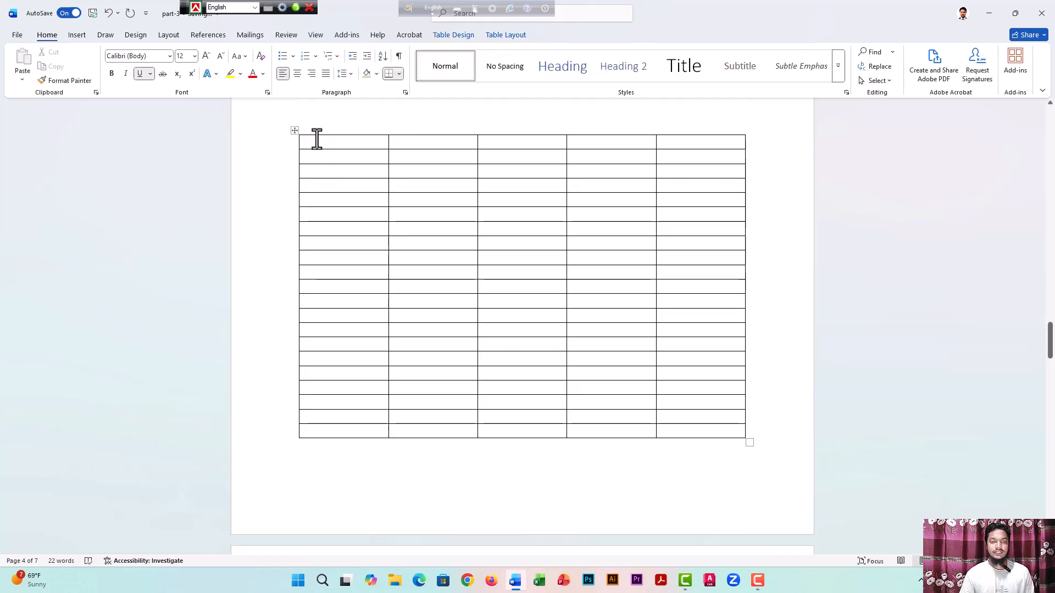
# Enter the headings SL, Name and Father's name in the first three cells of the new table's top row
pyautogui.click(354, 146)
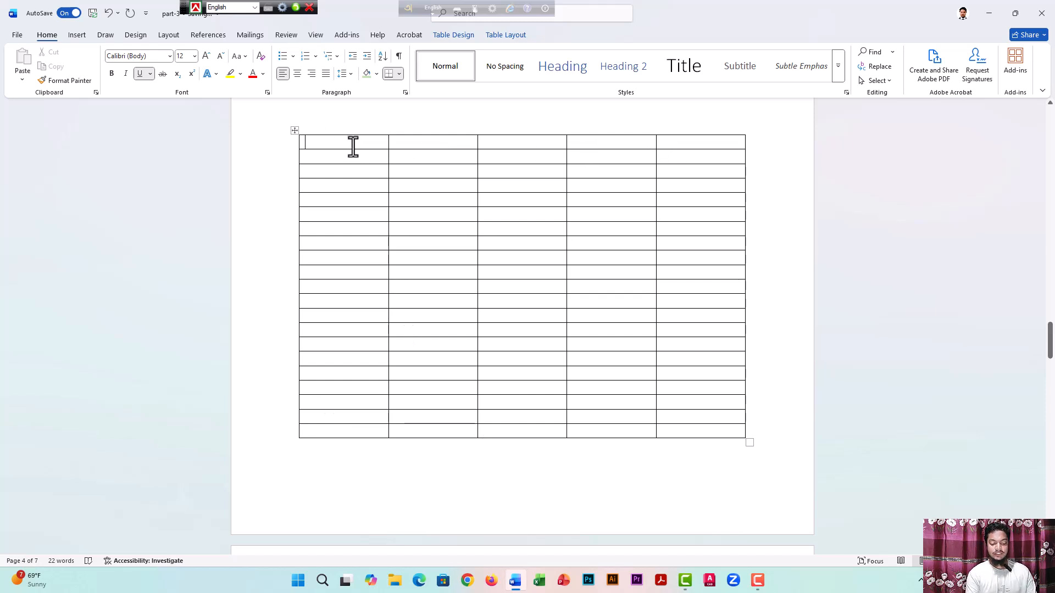
pyautogui.write('SL')
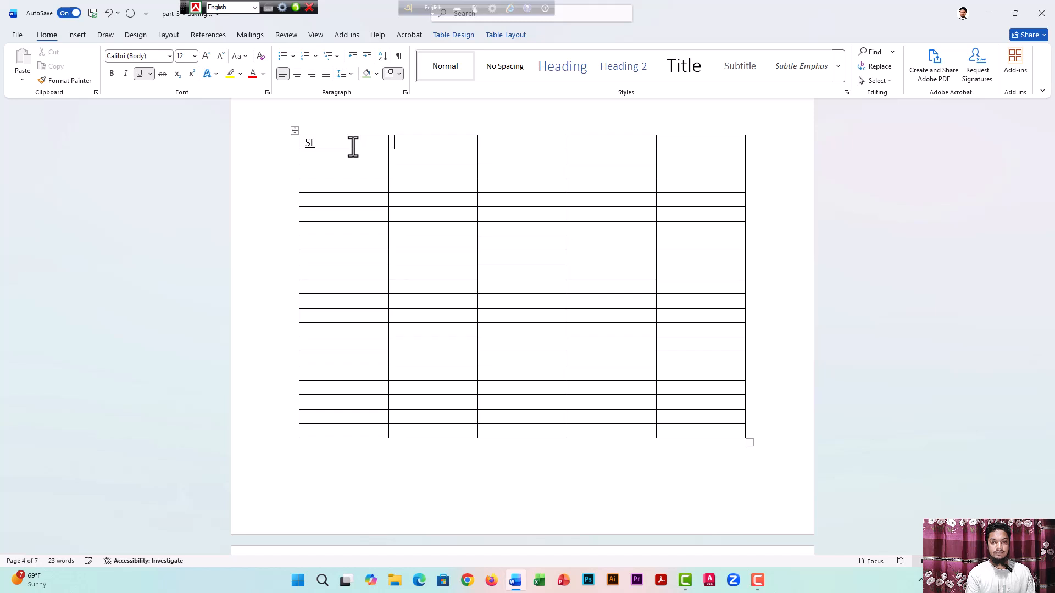
pyautogui.press('Tab')
pyautogui.write('Name')
pyautogui.write('Fathe')
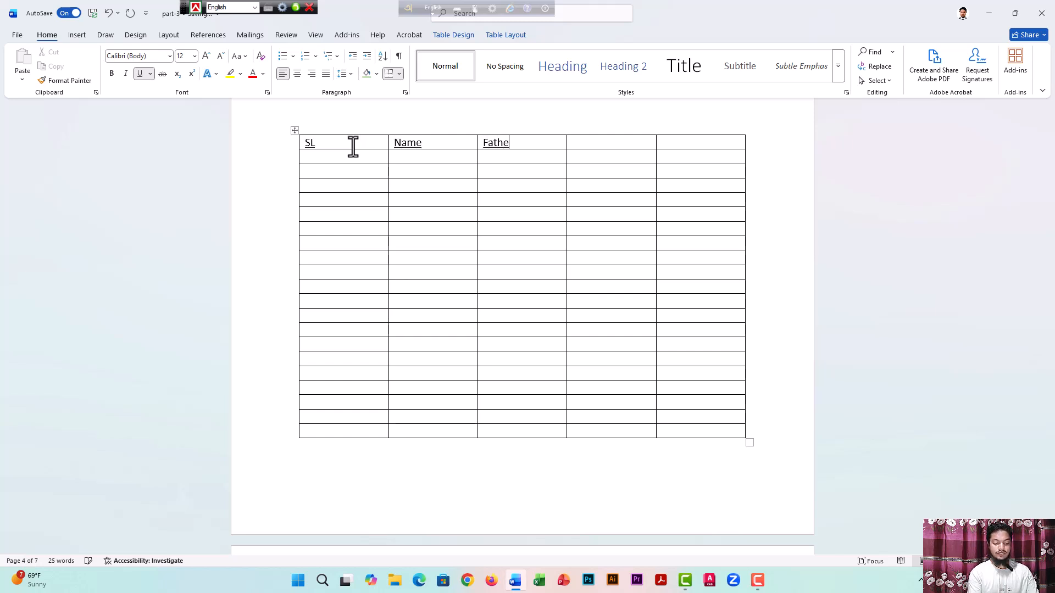
pyautogui.write("r's")
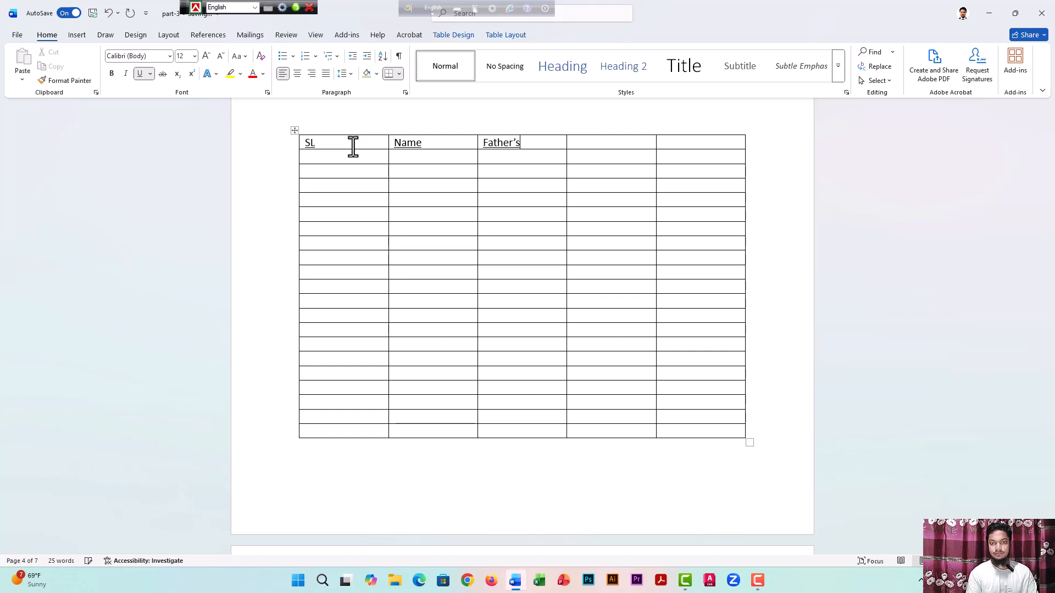
pyautogui.write(' name')
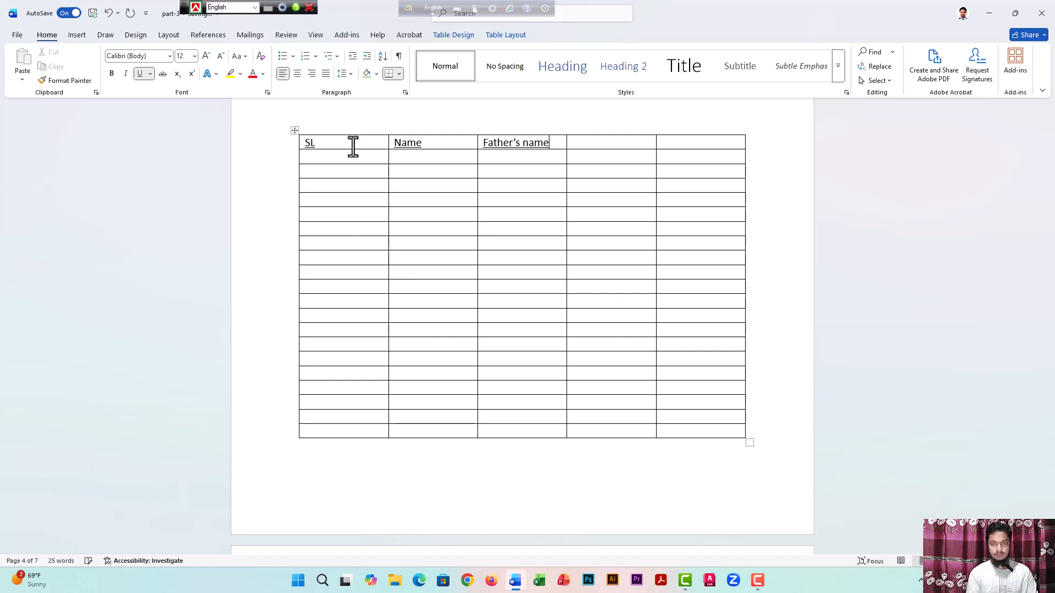
# Enter the headings Mother's name and Address in the last two cells of the top row
pyautogui.press('Tab')
pyautogui.write('Mothe')
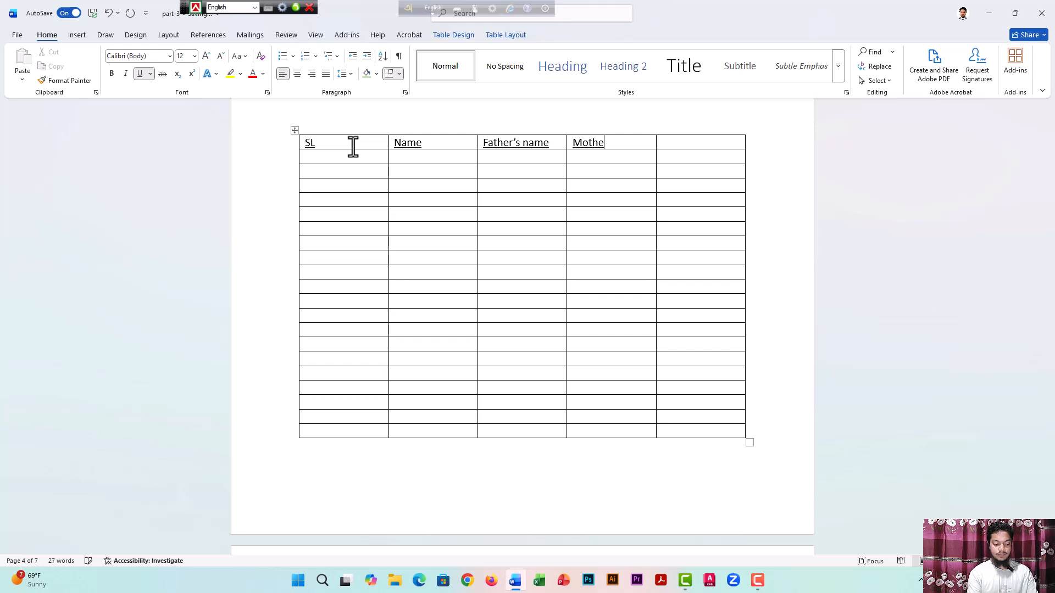
pyautogui.write("r's")
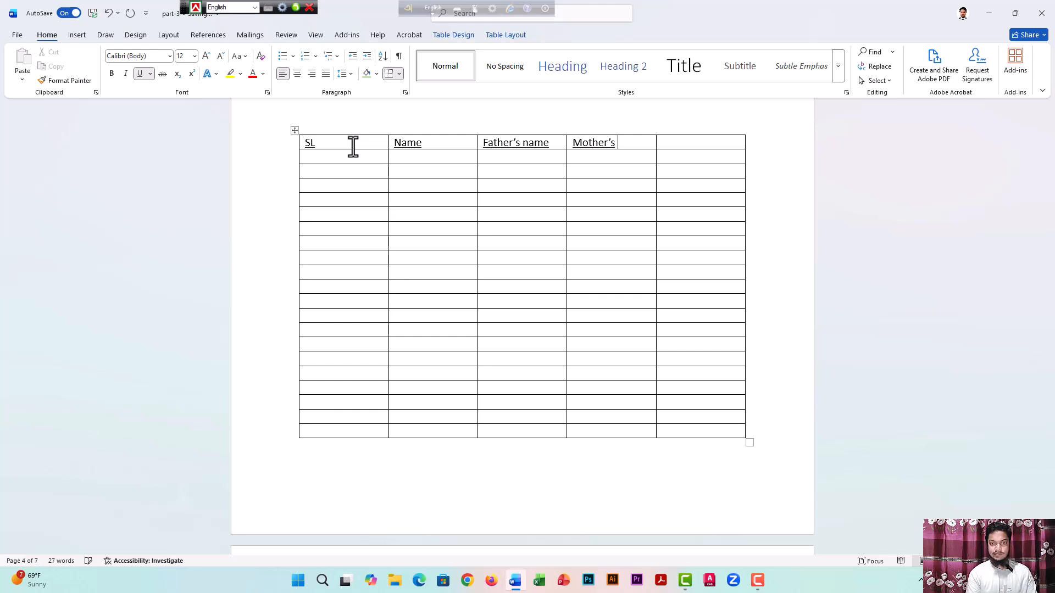
pyautogui.write(' name')
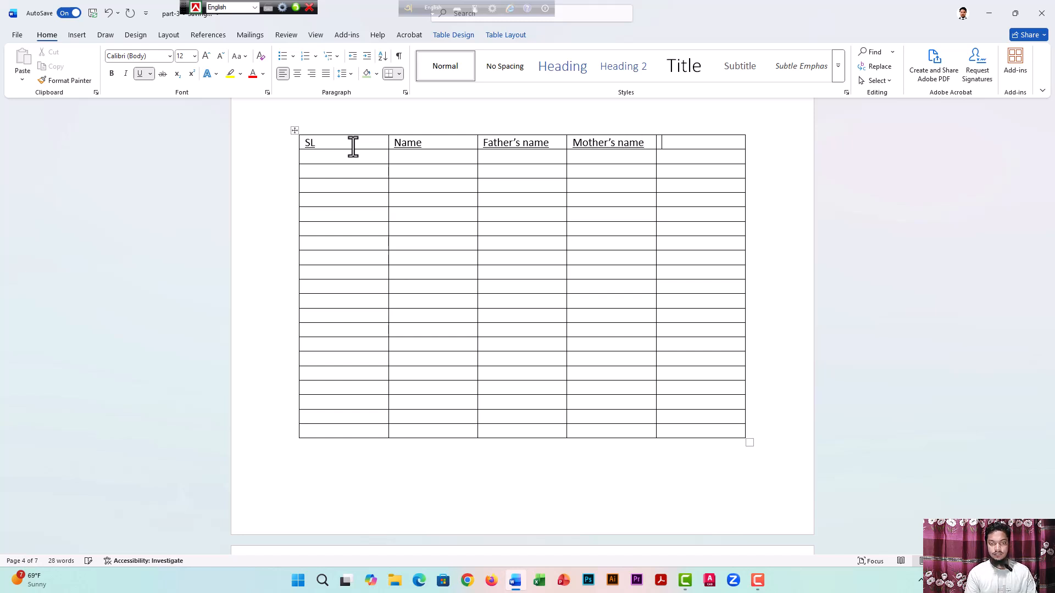
pyautogui.press('Tab')
pyautogui.write('Address')
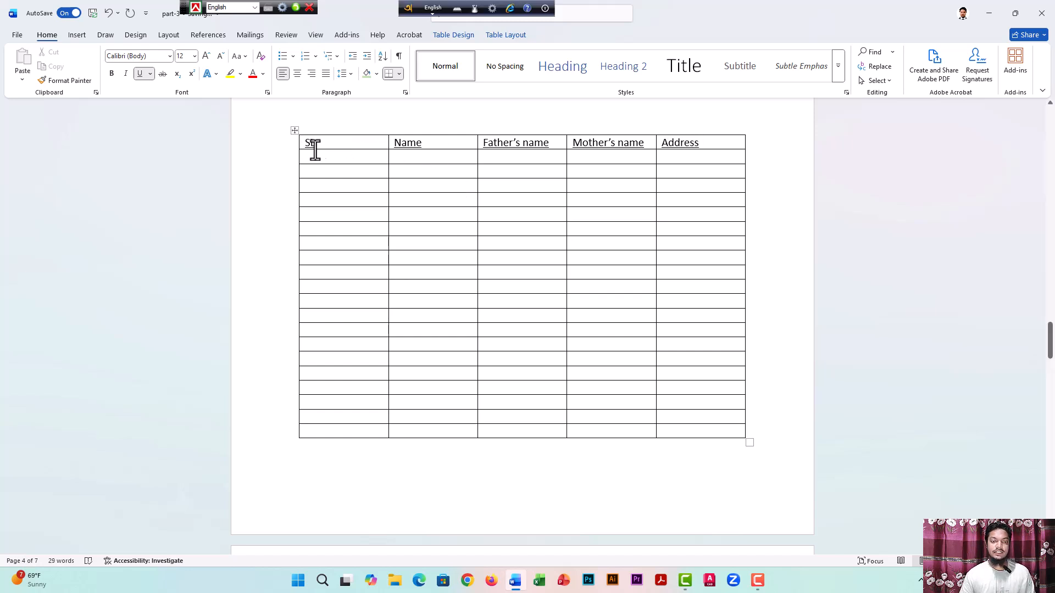
# Remove the underline from the five header cells and center their text horizontally
pyautogui.scroll(4, 397, 209)
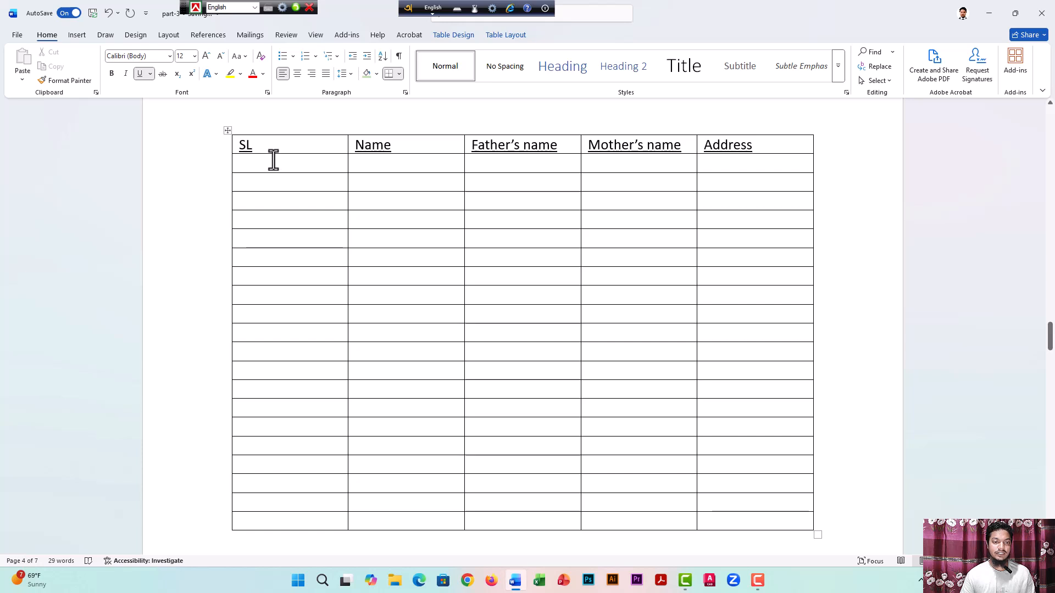
pyautogui.moveTo(238, 147); pyautogui.dragTo(728, 148)
pyautogui.hotkey('ctrl', 'u')
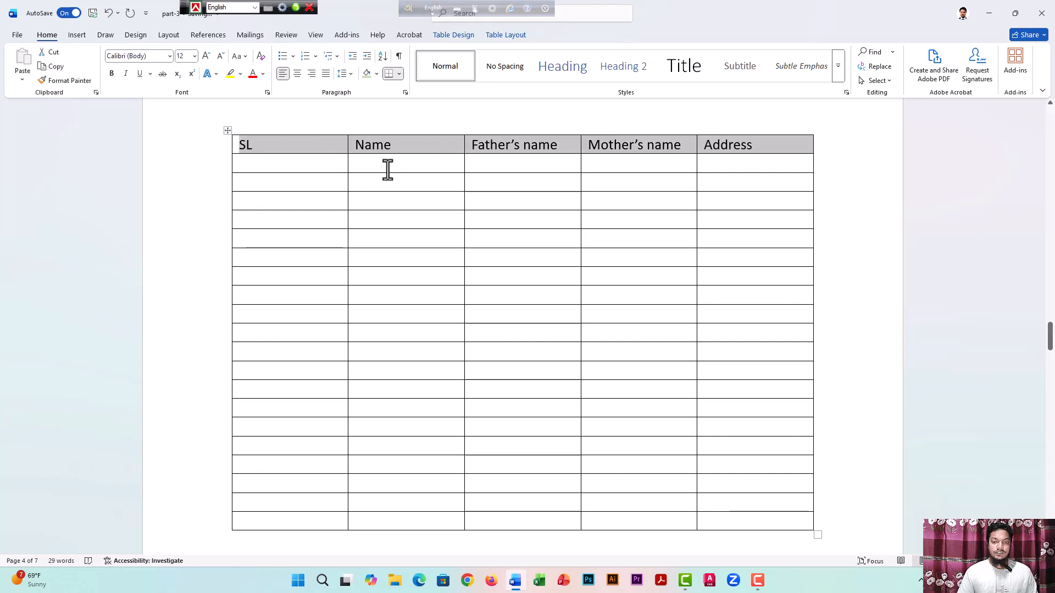
pyautogui.click(297, 77)
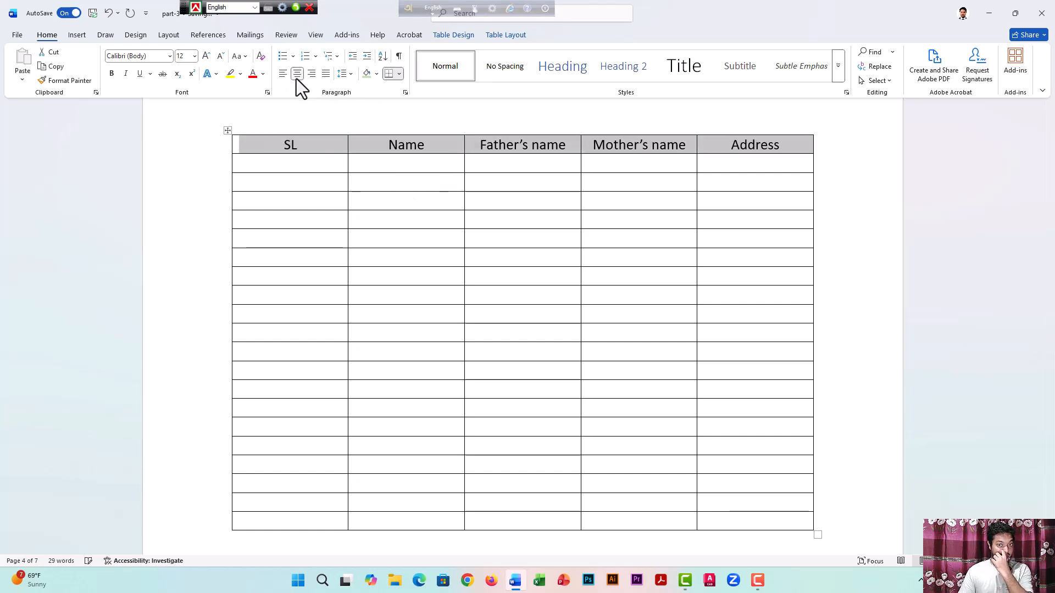
pyautogui.click(463, 39)
pyautogui.click(488, 36)
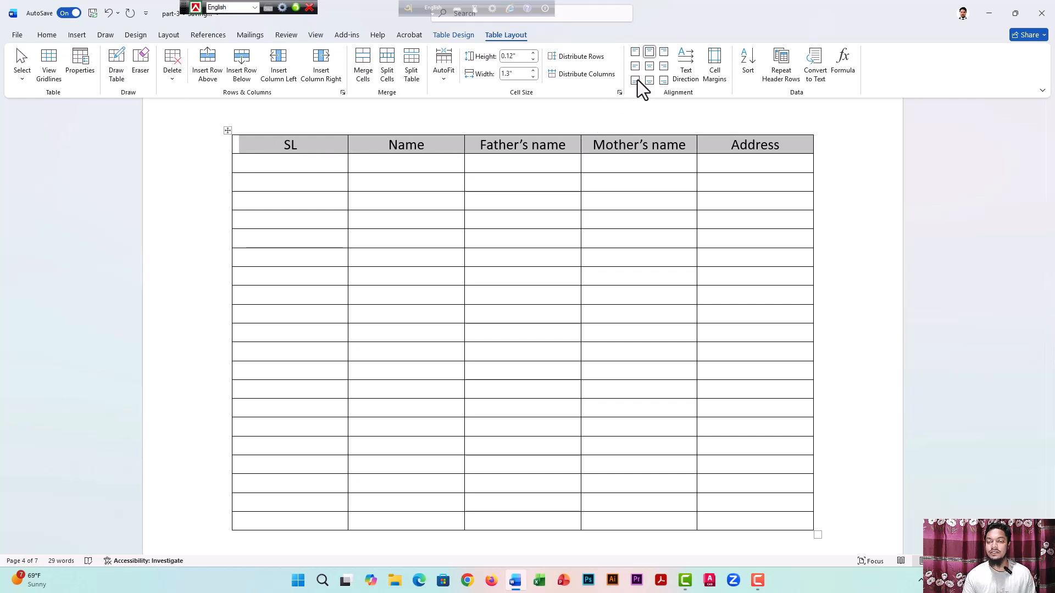
pyautogui.click(338, 163)
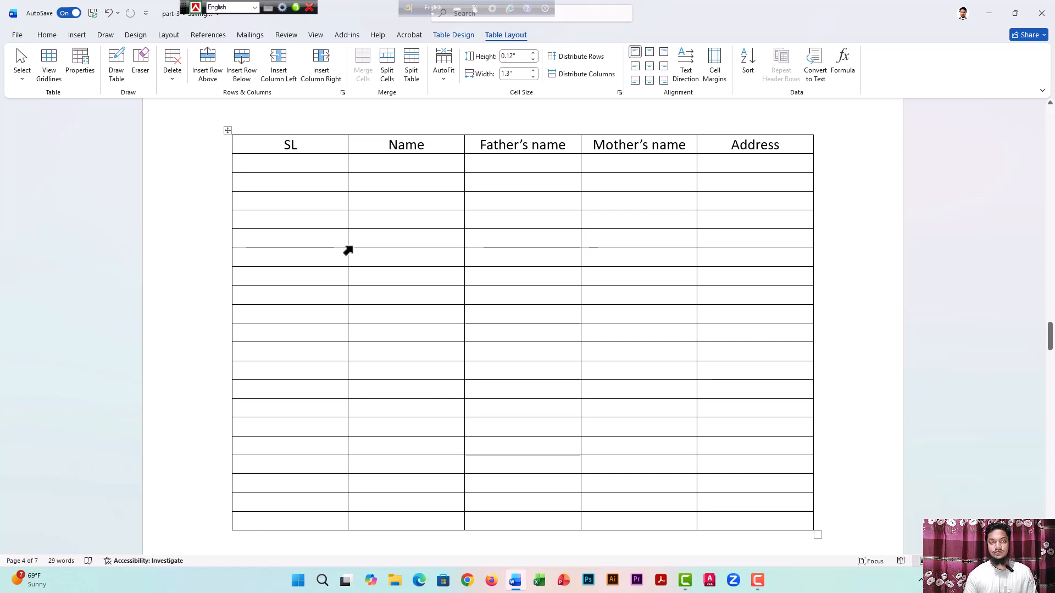
pyautogui.scroll(-2, 349, 250)
pyautogui.scroll(2, 343, 250)
# Number the cells under the SL heading automatically from 1. to 20. and narrow the SL column to about half its width
pyautogui.moveTo(283, 170); pyautogui.dragTo(280, 511)
pyautogui.click(47, 35)
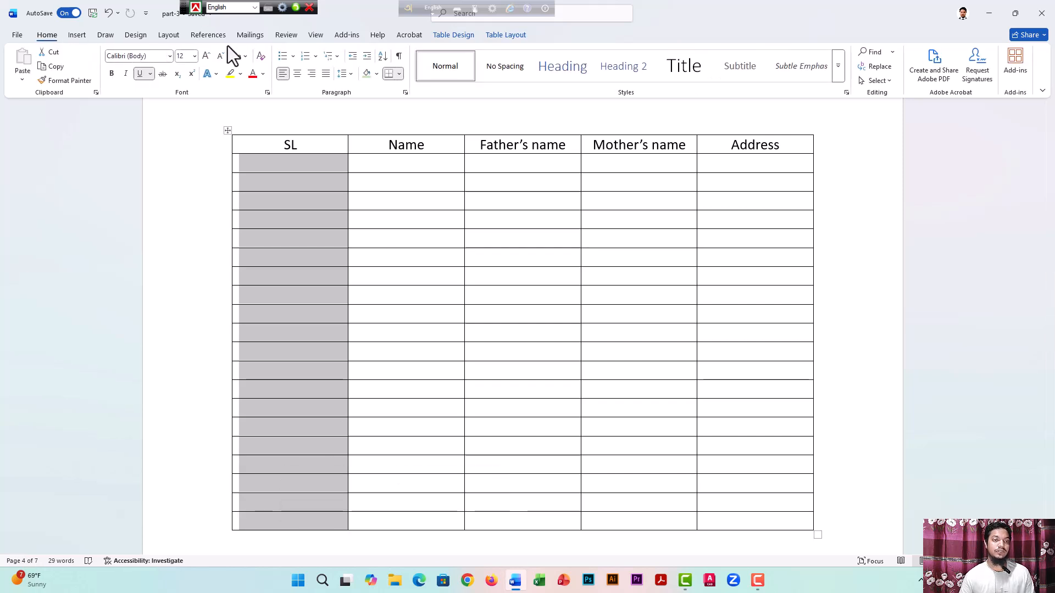
pyautogui.click(315, 56)
pyautogui.click(358, 99)
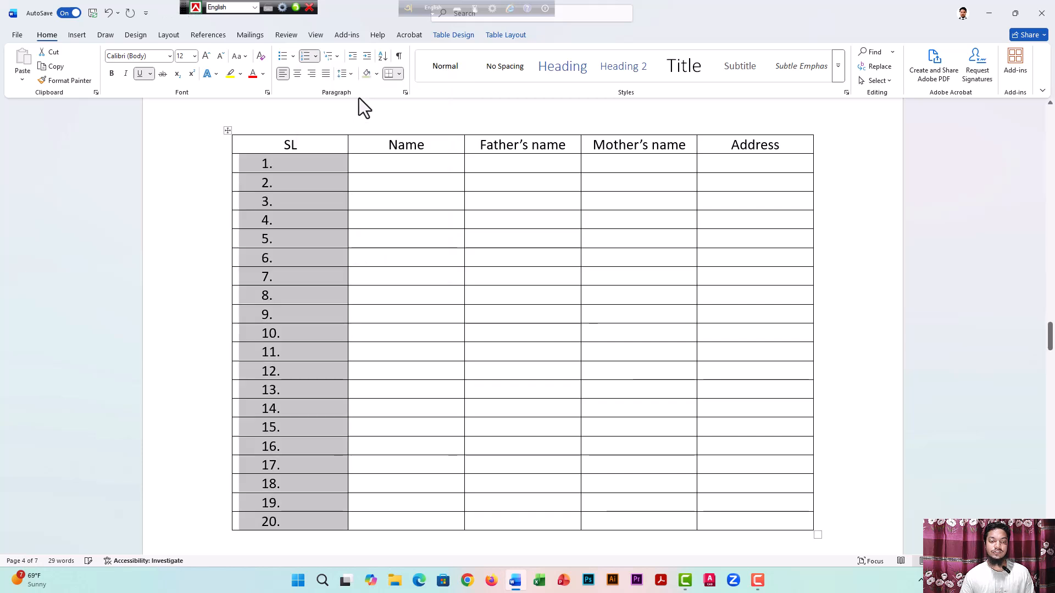
pyautogui.moveTo(347, 145); pyautogui.dragTo(292, 146)
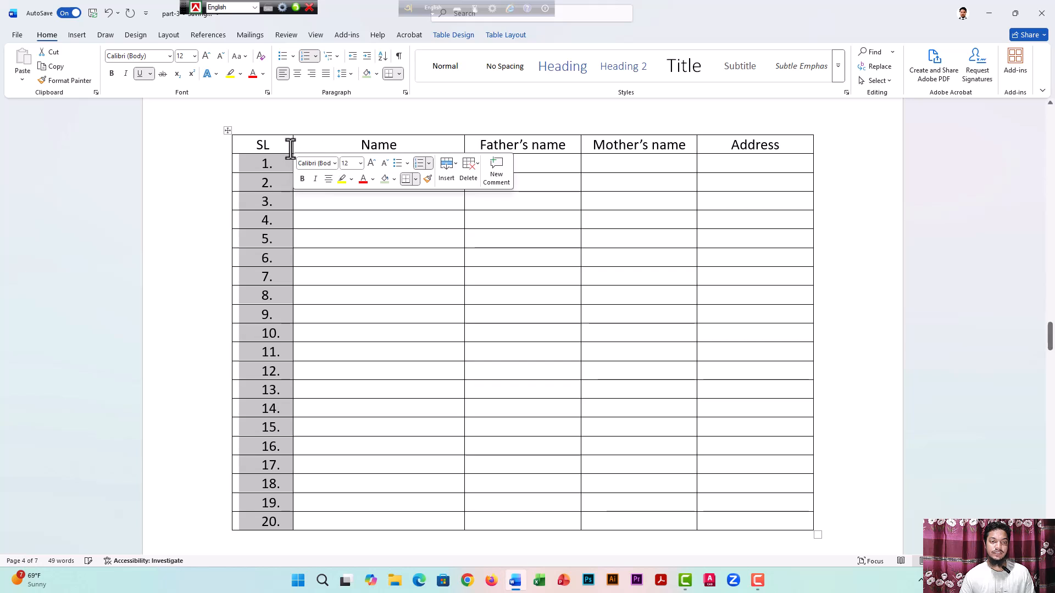
pyautogui.click(412, 223)
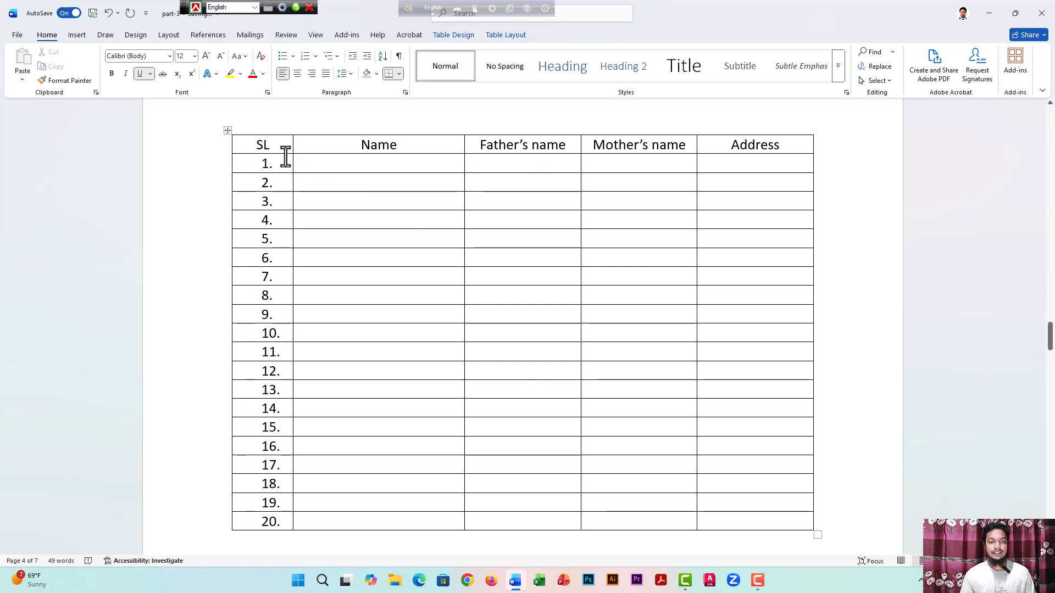
pyautogui.moveTo(273, 145); pyautogui.dragTo(263, 522)
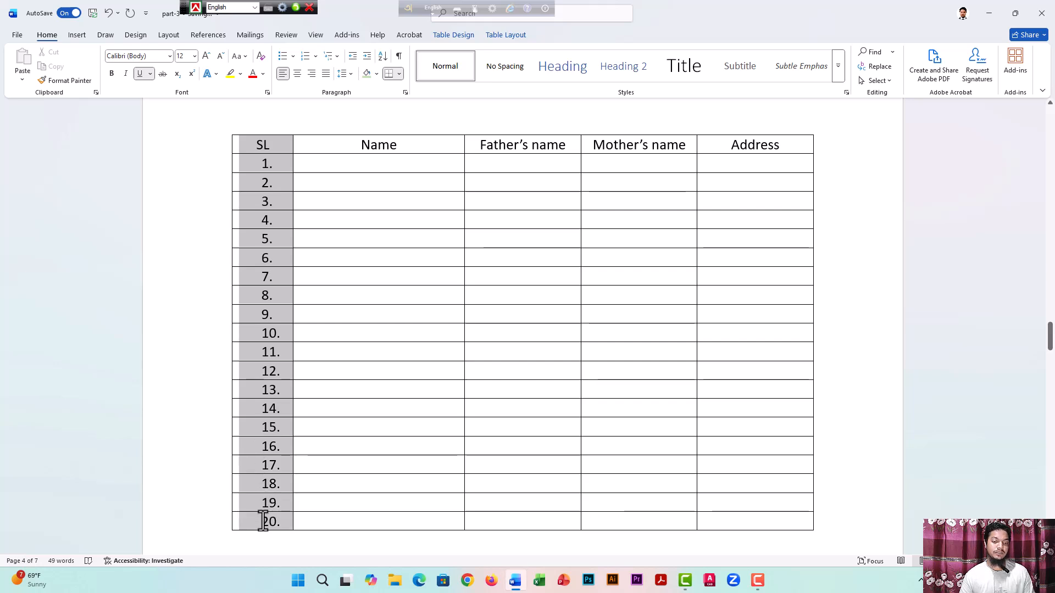
pyautogui.click(308, 237)
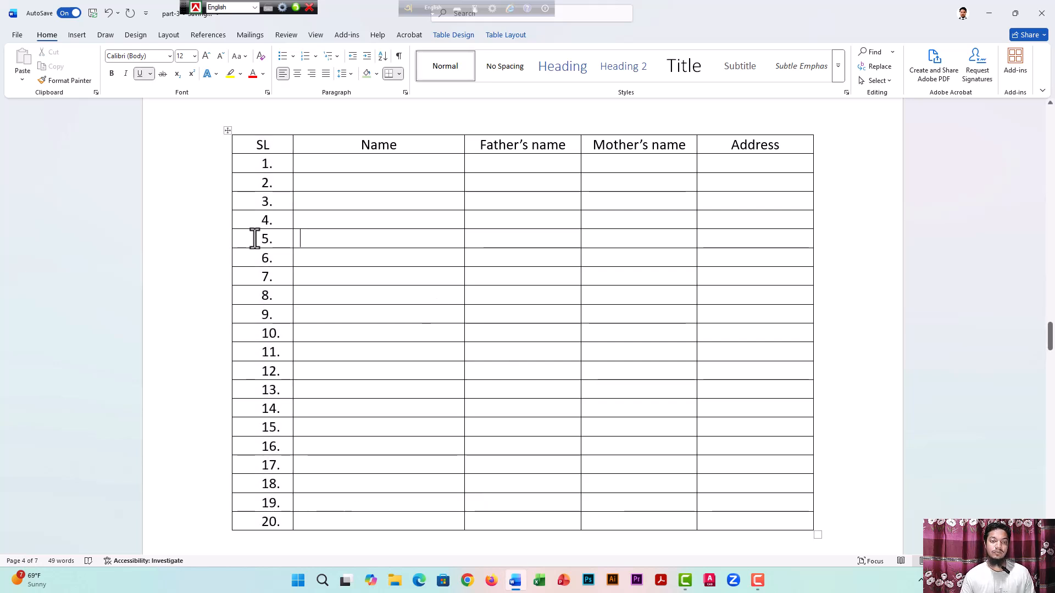
pyautogui.moveTo(325, 233); pyautogui.dragTo(774, 238)
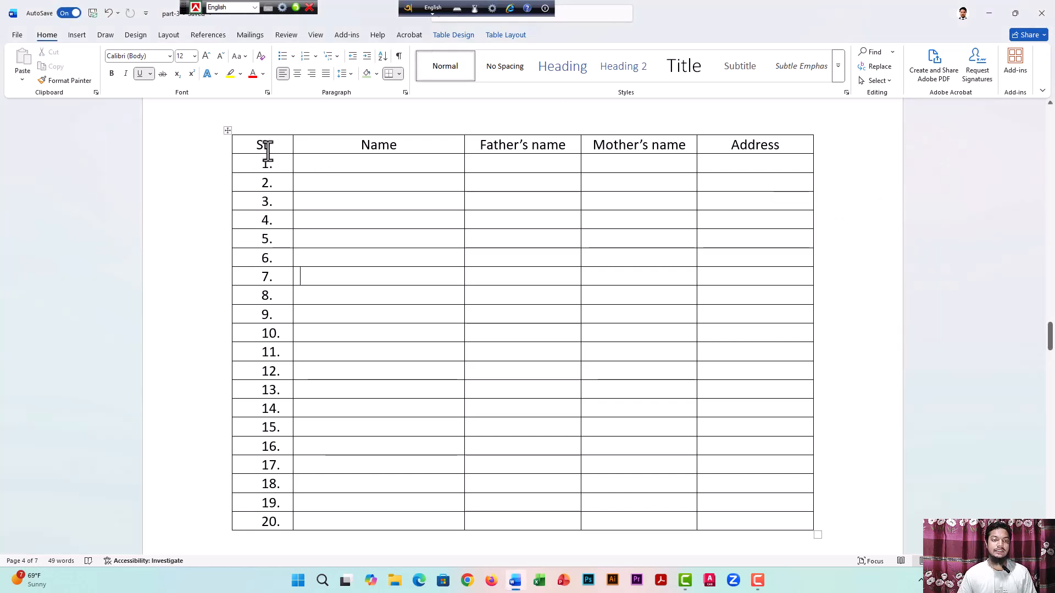
# Examine the design and layout options available for the table, including the cell shading option
pyautogui.click(454, 35)
pyautogui.click(499, 35)
pyautogui.click(454, 35)
pyautogui.click(505, 36)
pyautogui.click(451, 36)
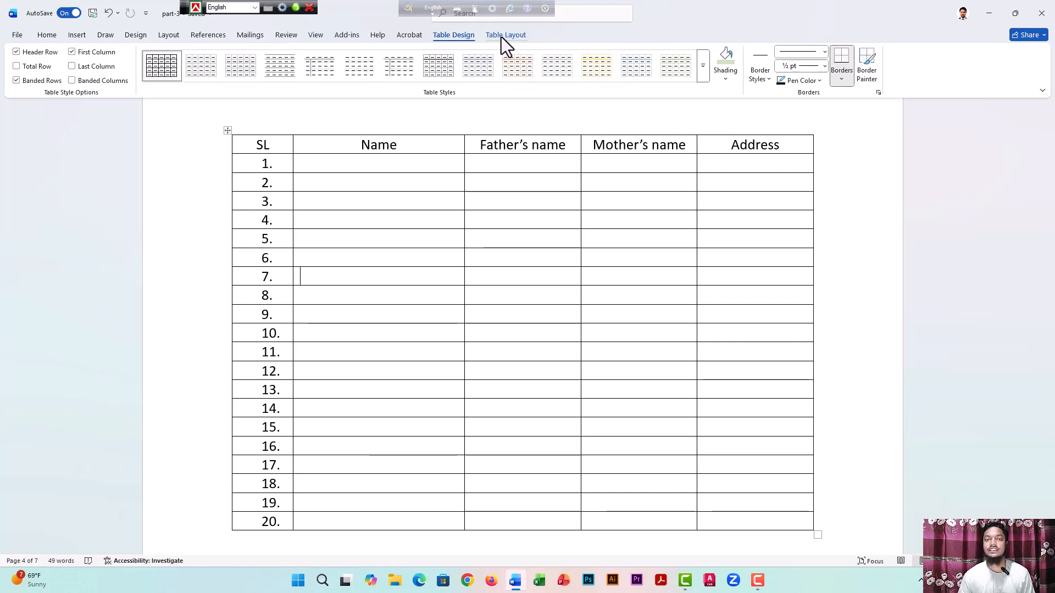
pyautogui.click(501, 37)
pyautogui.click(460, 35)
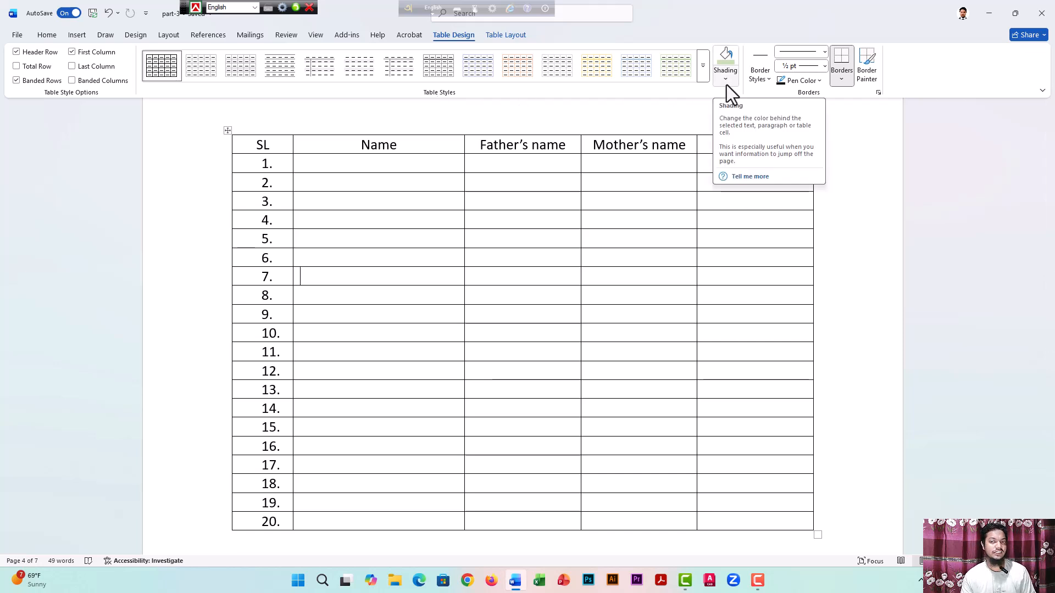
# Examine the available border styles, pen colors, line weights and border placement options for the table
pyautogui.click(768, 85)
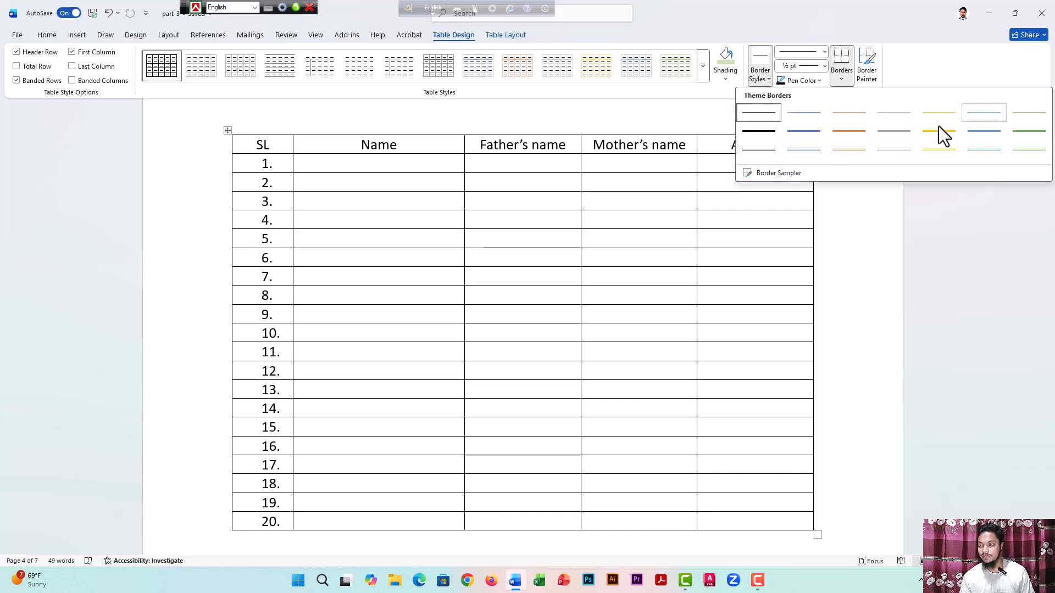
pyautogui.press('Escape')
pyautogui.click(822, 86)
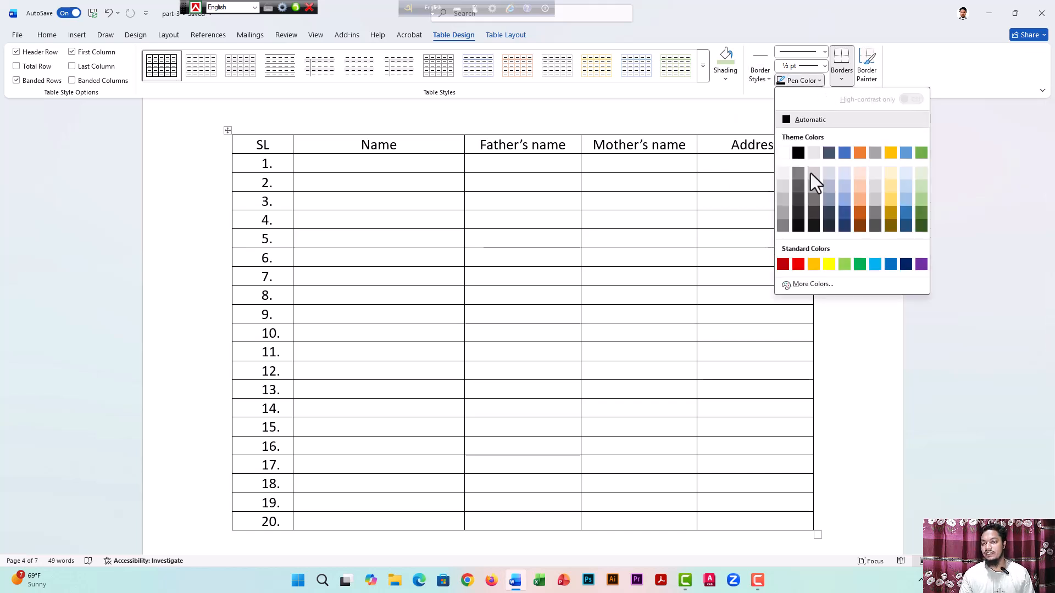
pyautogui.click(822, 81)
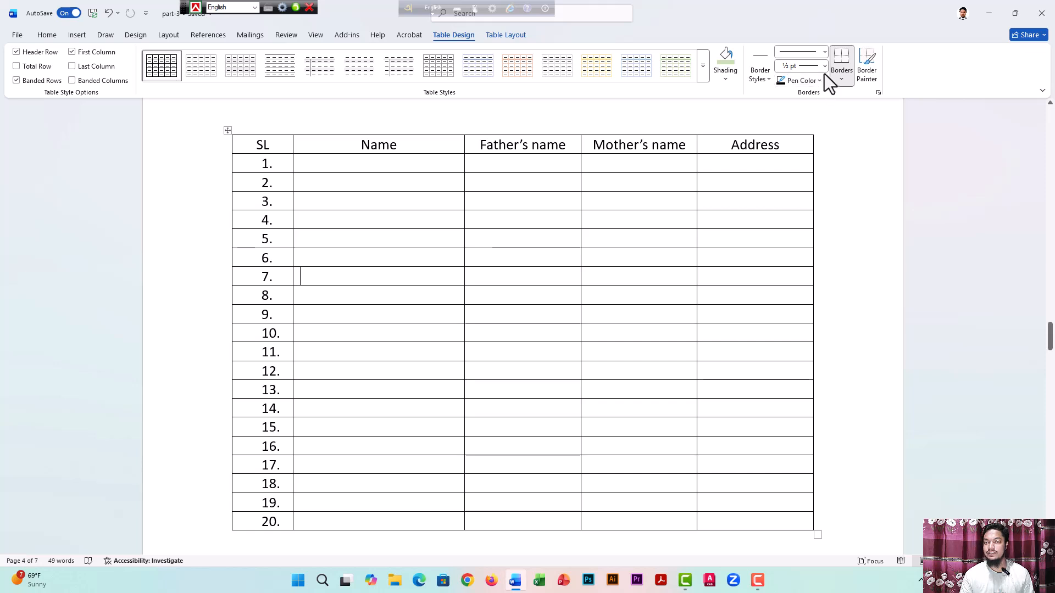
pyautogui.click(824, 67)
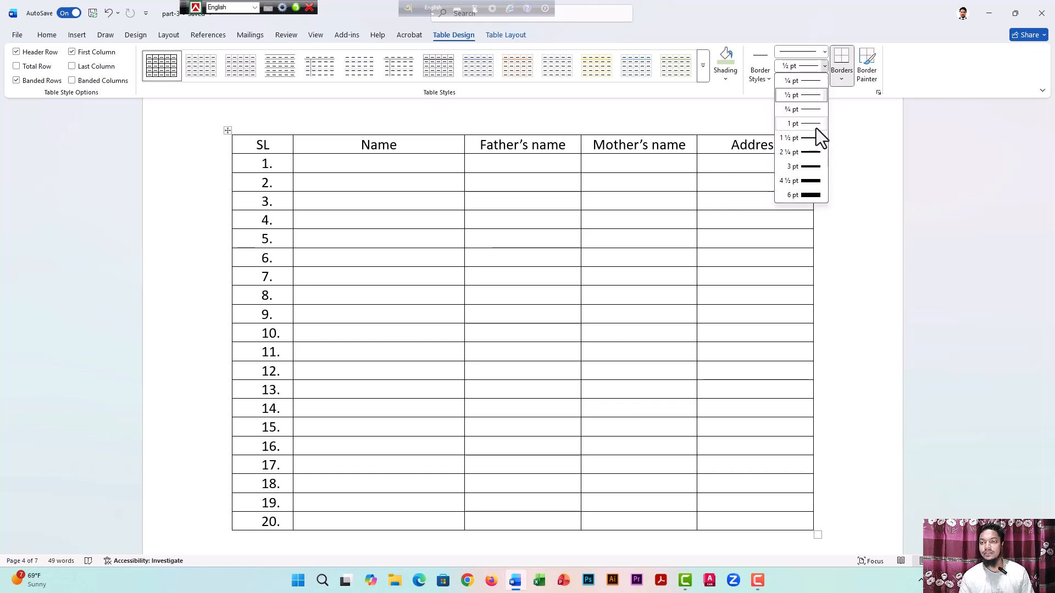
pyautogui.click(858, 144)
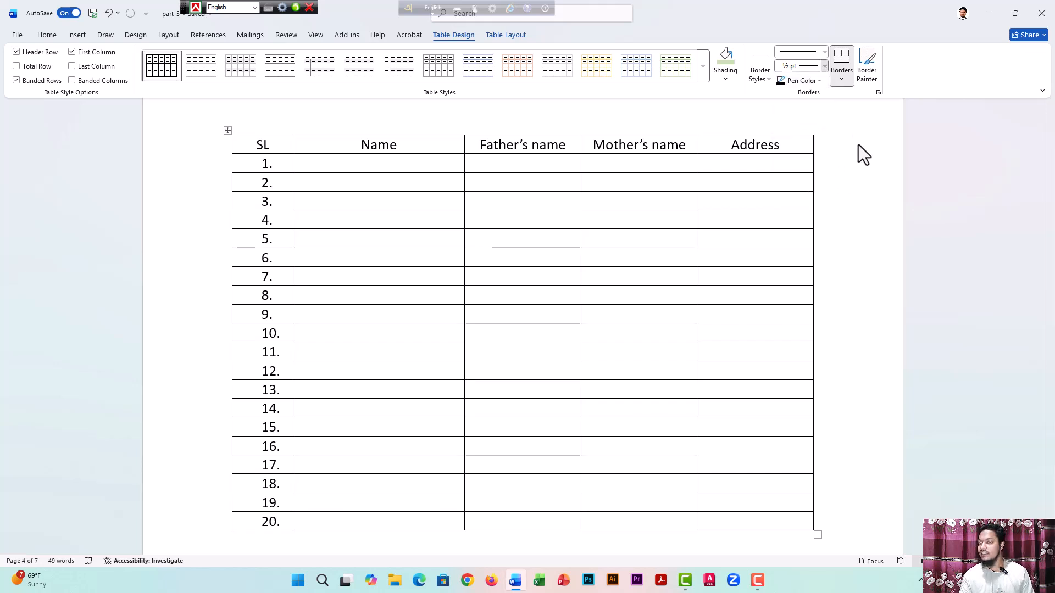
pyautogui.click(846, 80)
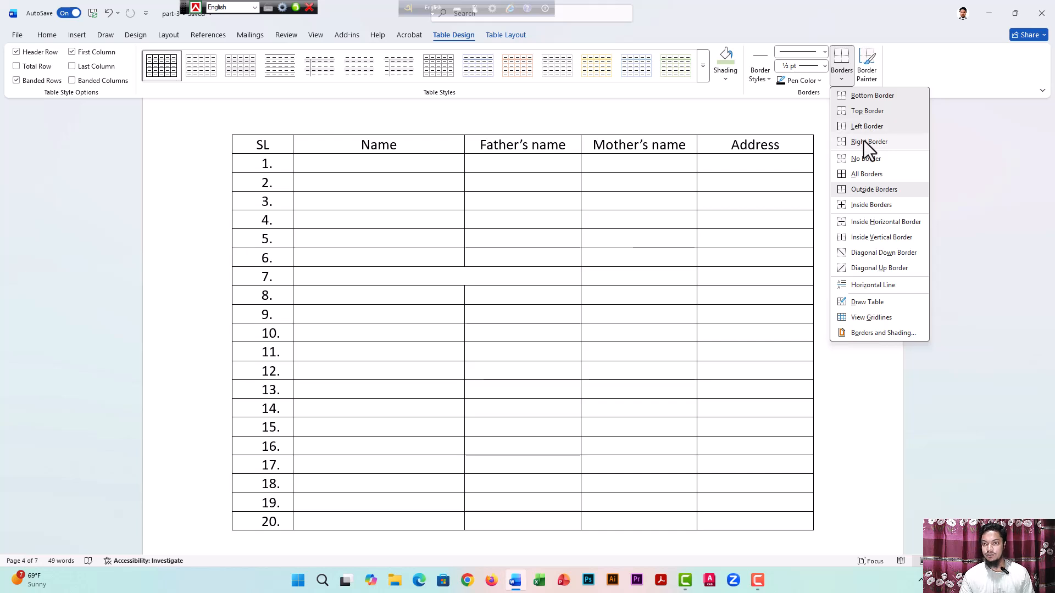
pyautogui.click(794, 122)
# Make the table's header row bold and shade it light blue
pyautogui.moveTo(254, 146); pyautogui.dragTo(769, 144)
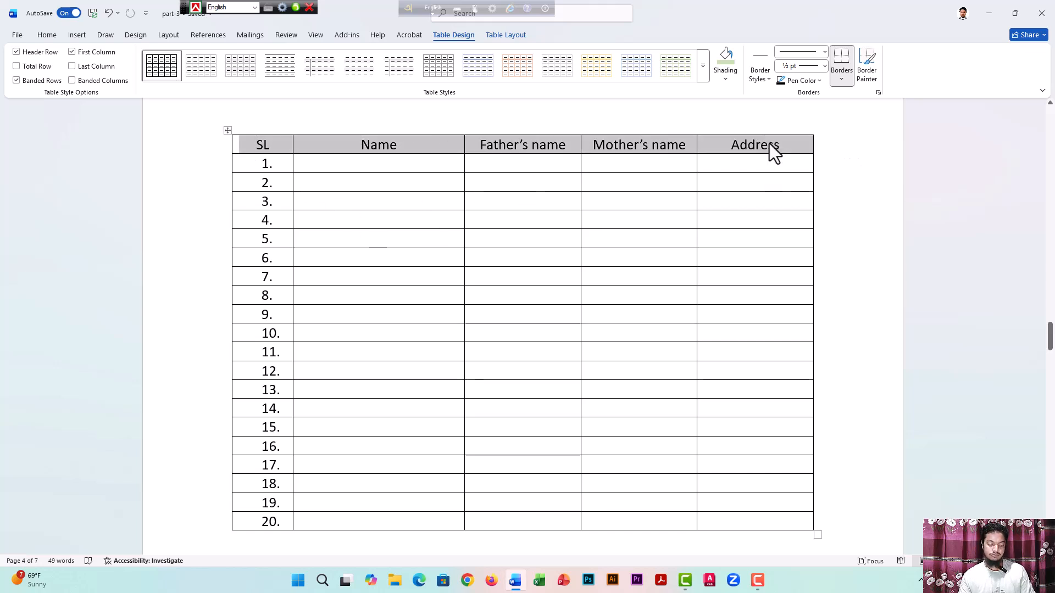
pyautogui.hotkey('ctrl', 'b')
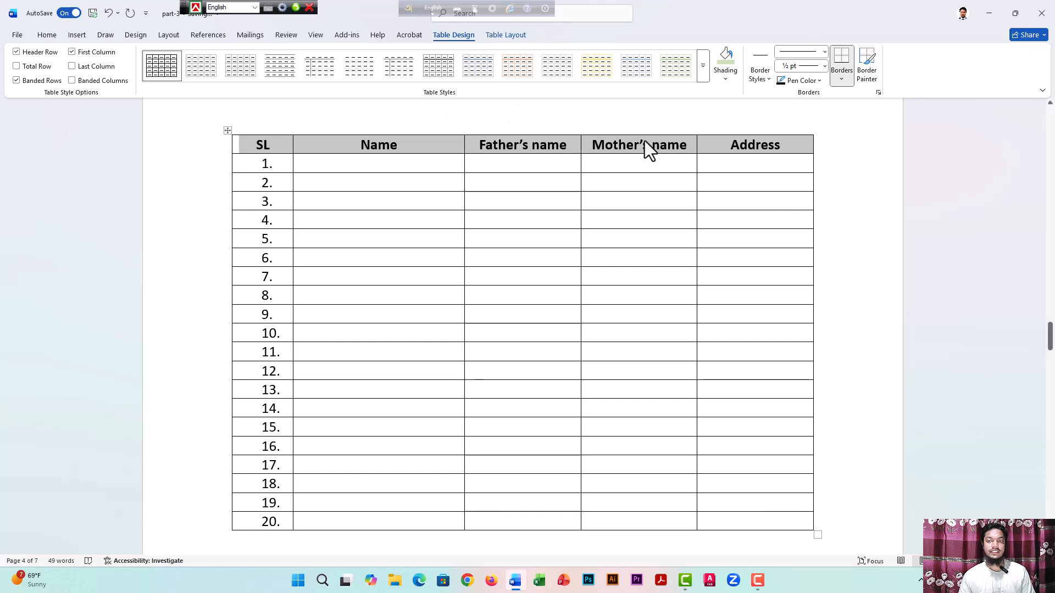
pyautogui.click(725, 82)
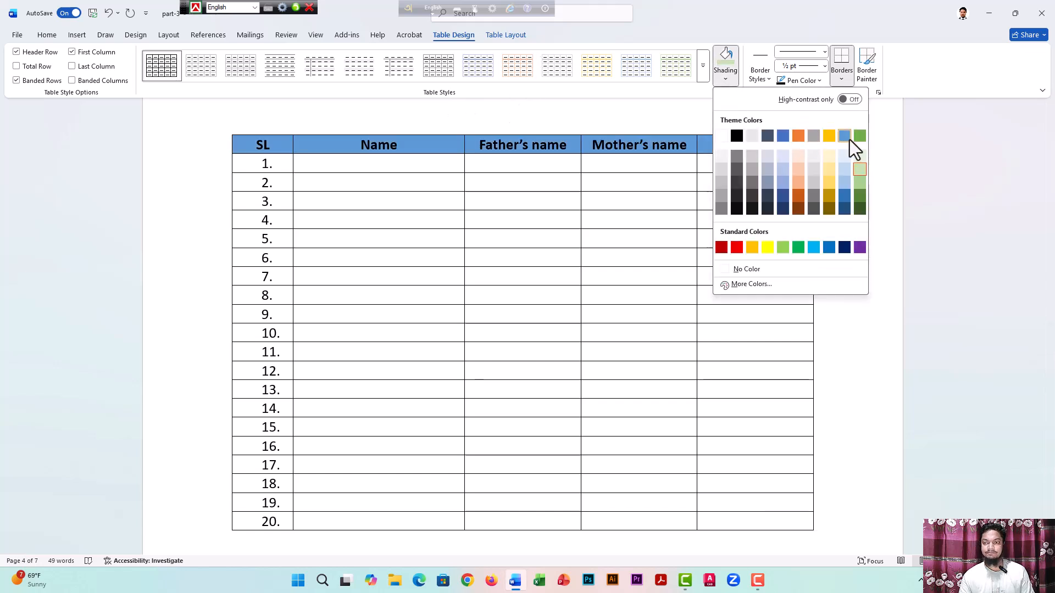
pyautogui.click(840, 183)
pyautogui.click(653, 202)
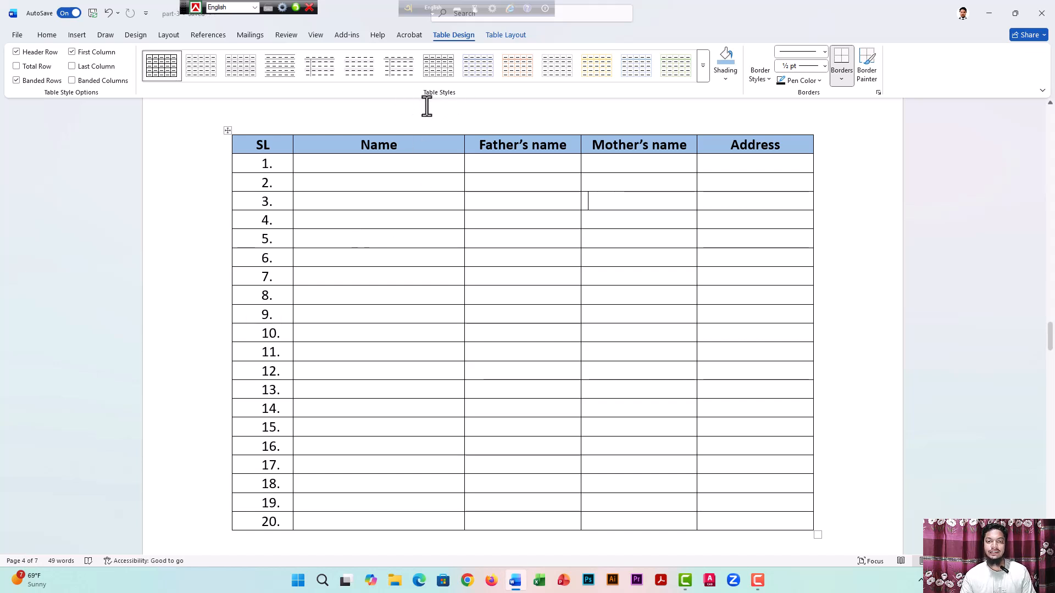
# Apply the light blue Grid Table 4 style with banded rows to the whole table
pyautogui.click(701, 75)
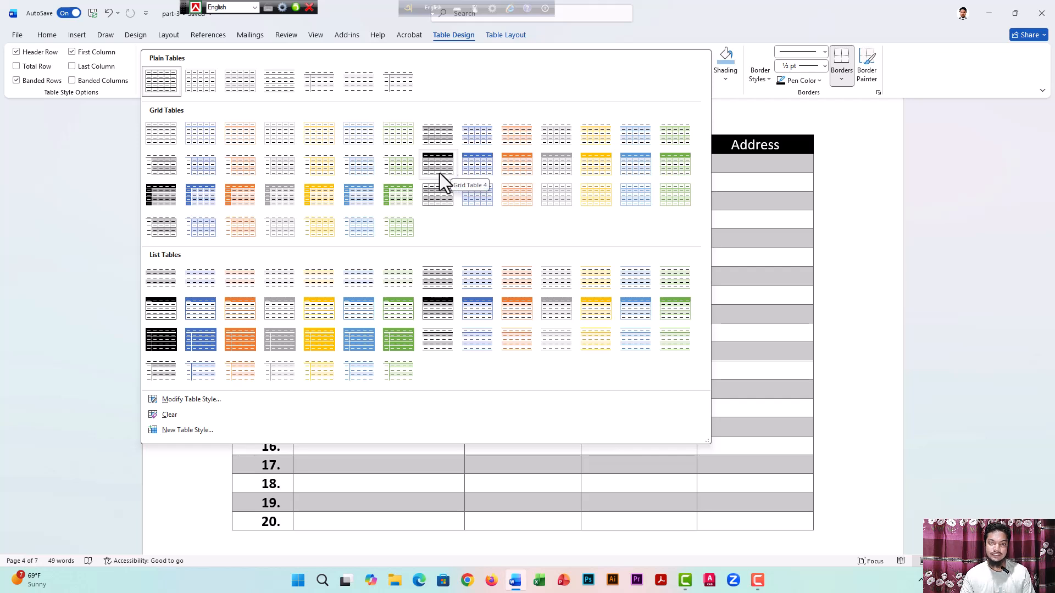
pyautogui.click(624, 166)
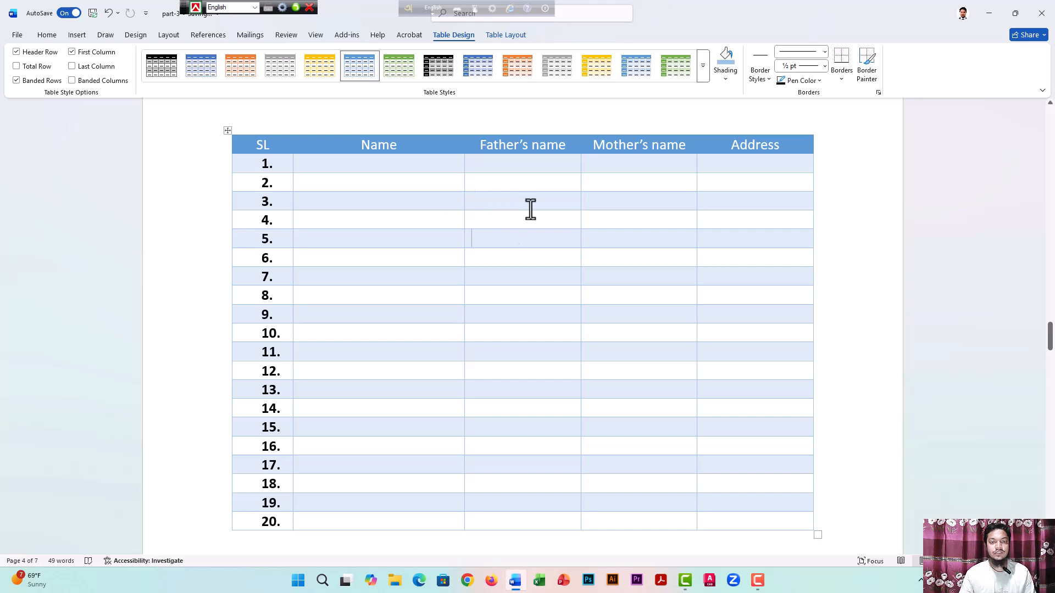
pyautogui.click(885, 245)
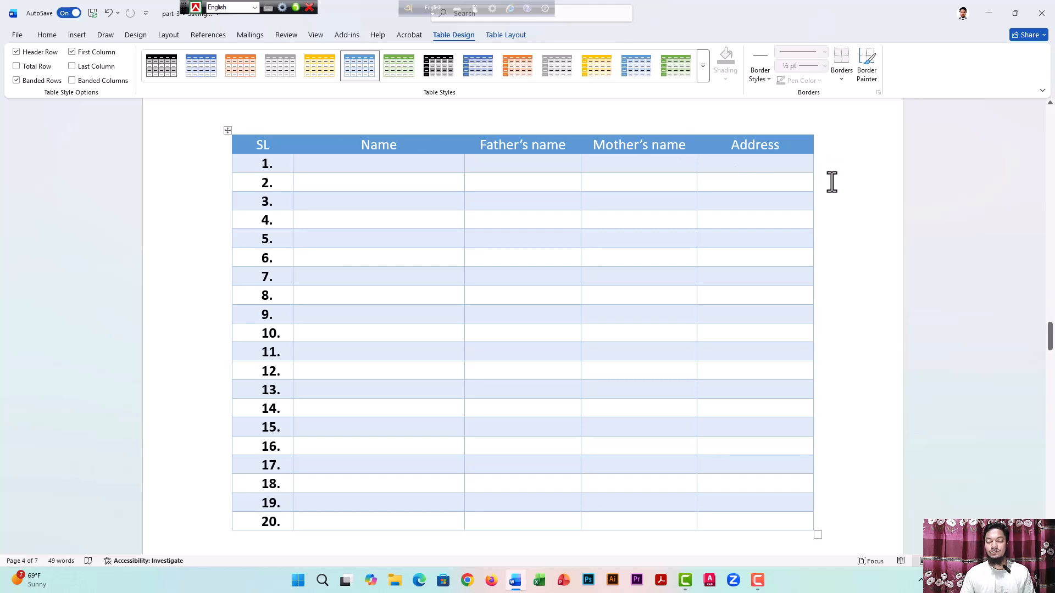
# Examine the shading colors available for a body cell and for the Name header cell
pyautogui.click(638, 249)
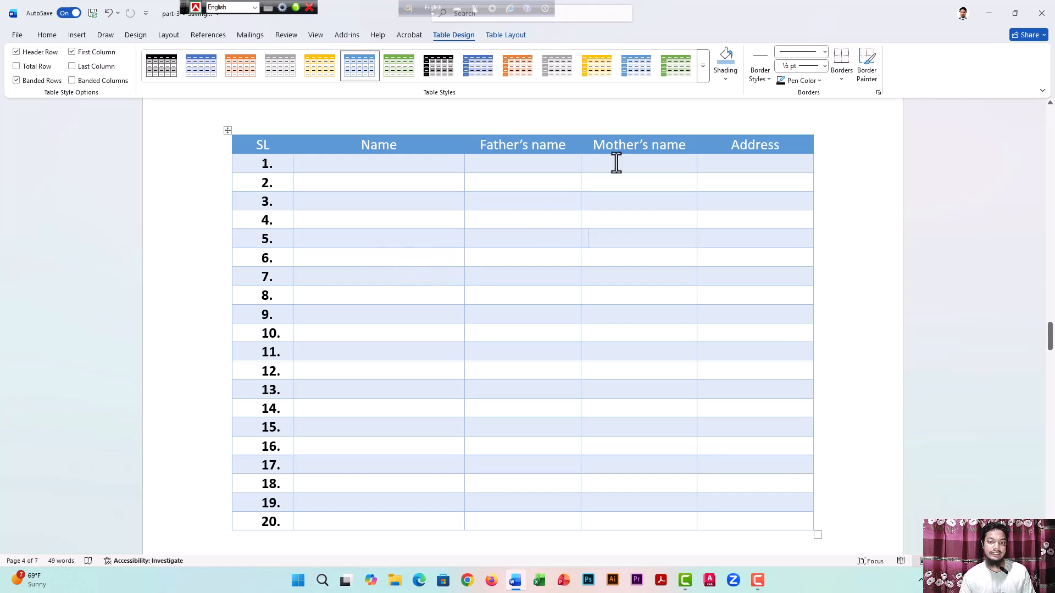
pyautogui.click(724, 78)
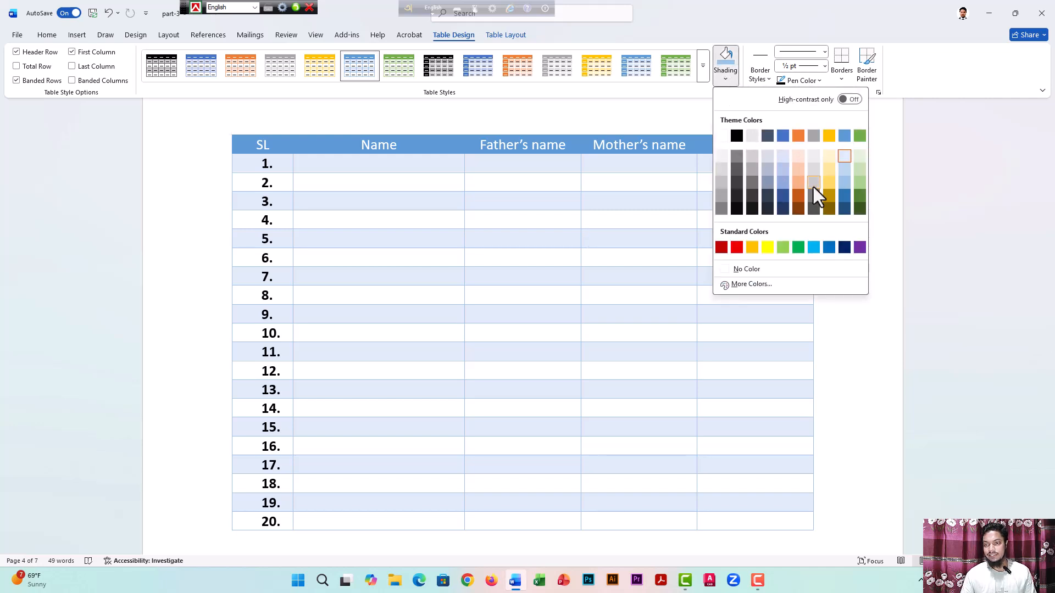
pyautogui.click(868, 296)
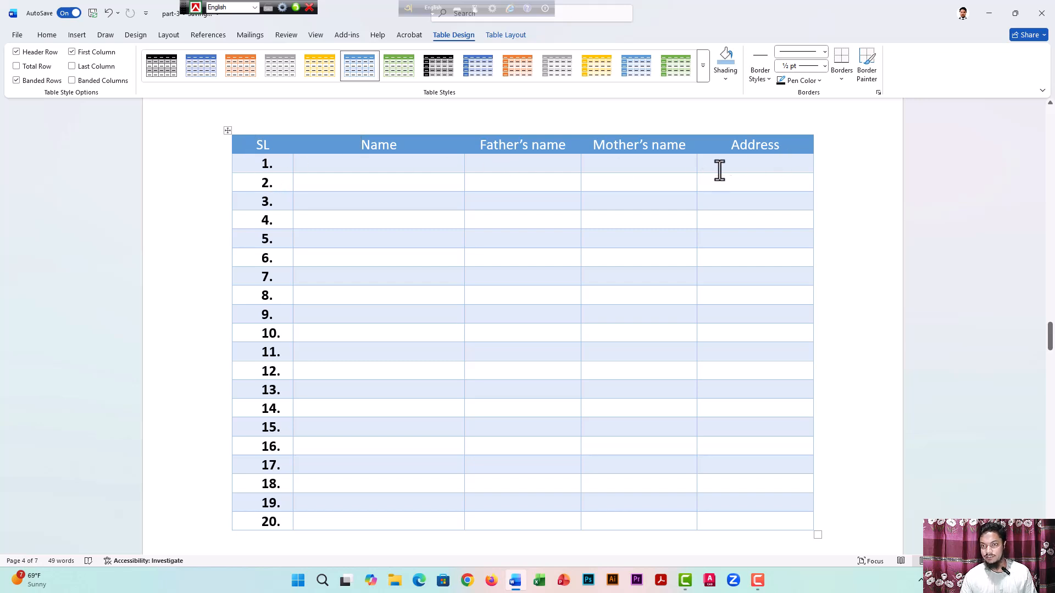
pyautogui.click(385, 72)
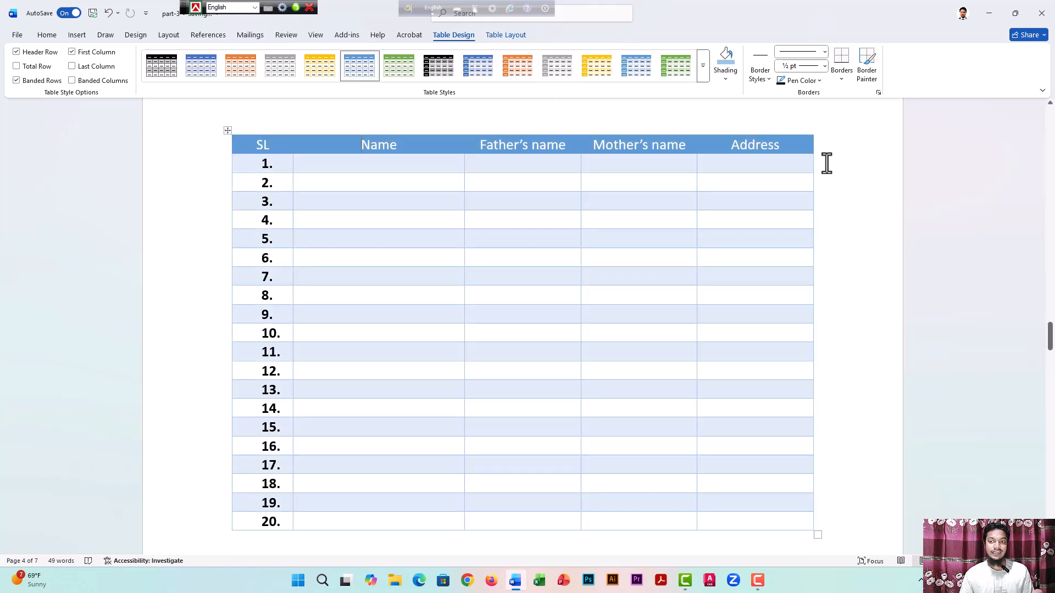
pyautogui.click(726, 79)
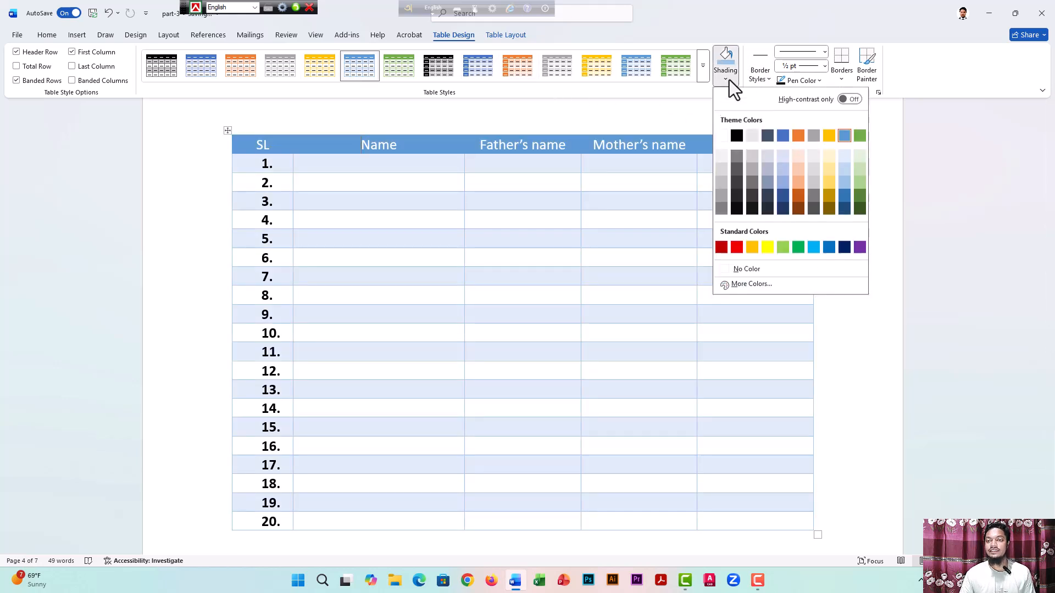
pyautogui.click(759, 83)
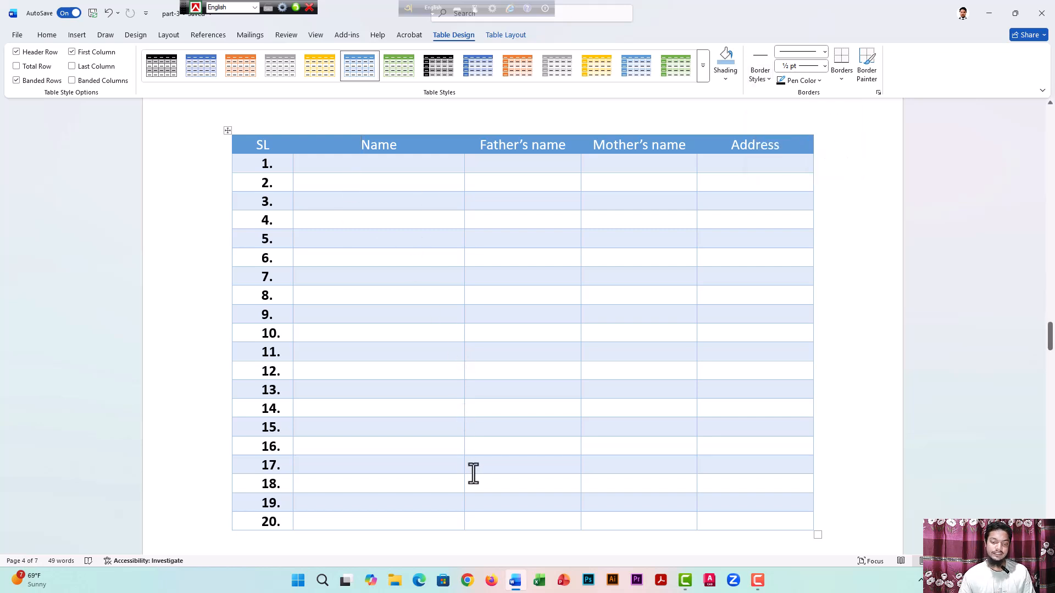
pyautogui.press('Down')
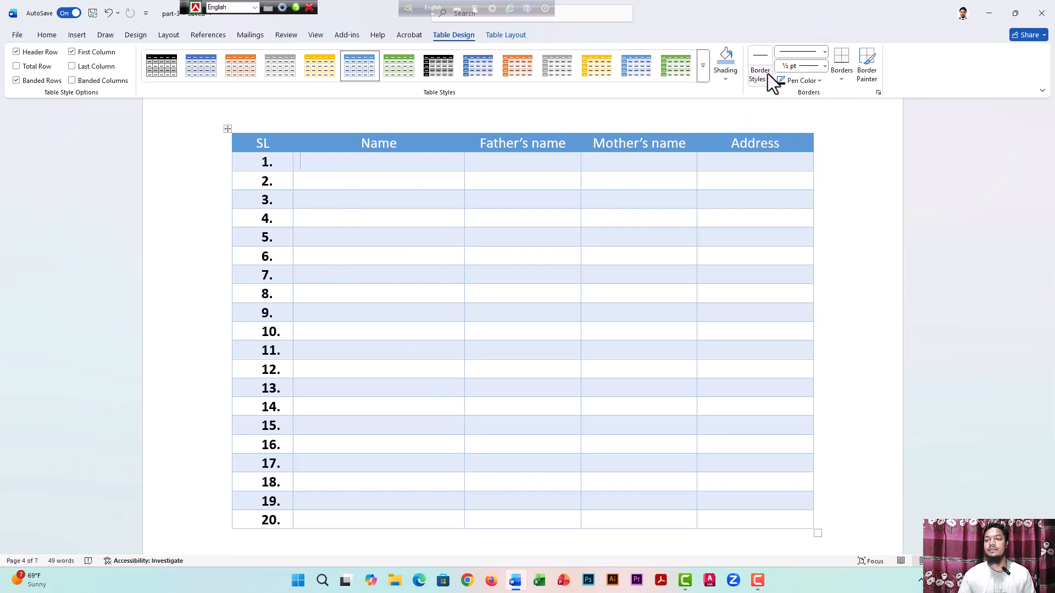
# Choose the gray ½ pt double-line border style and paint it on several cell borders around the Mother's name and Address columns
pyautogui.click(768, 80)
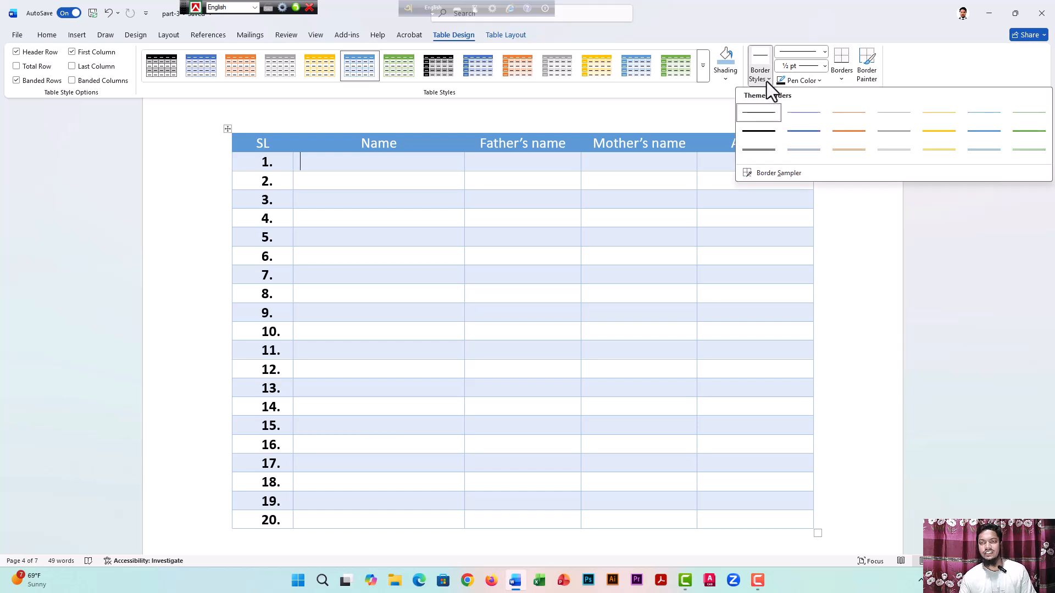
pyautogui.click(891, 154)
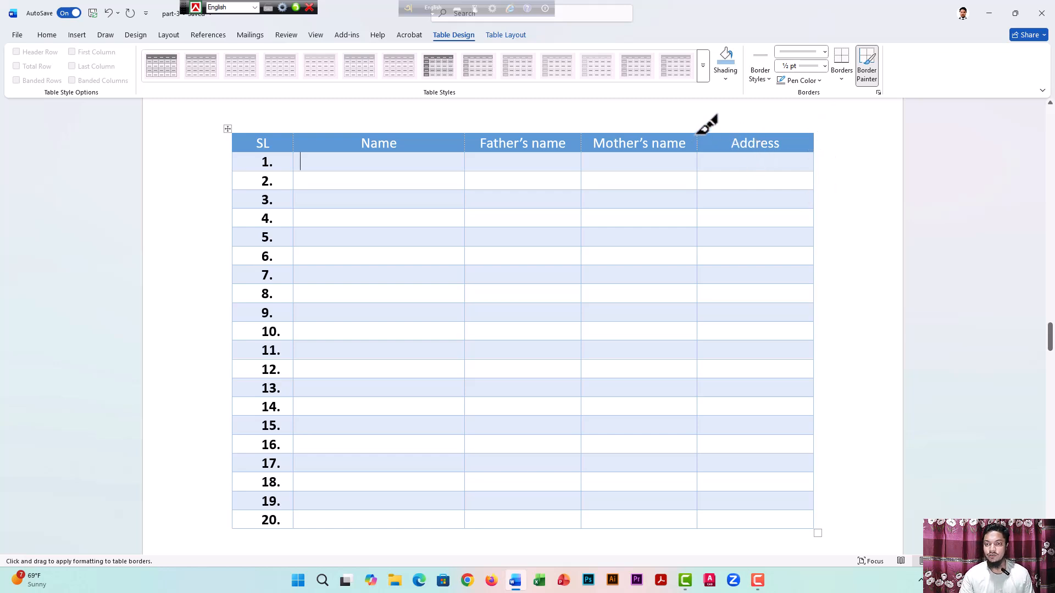
pyautogui.moveTo(697, 133)
pyautogui.mouseDown()
pyautogui.moveTo(698, 156)
pyautogui.moveTo(699, 144)
pyautogui.mouseUp()
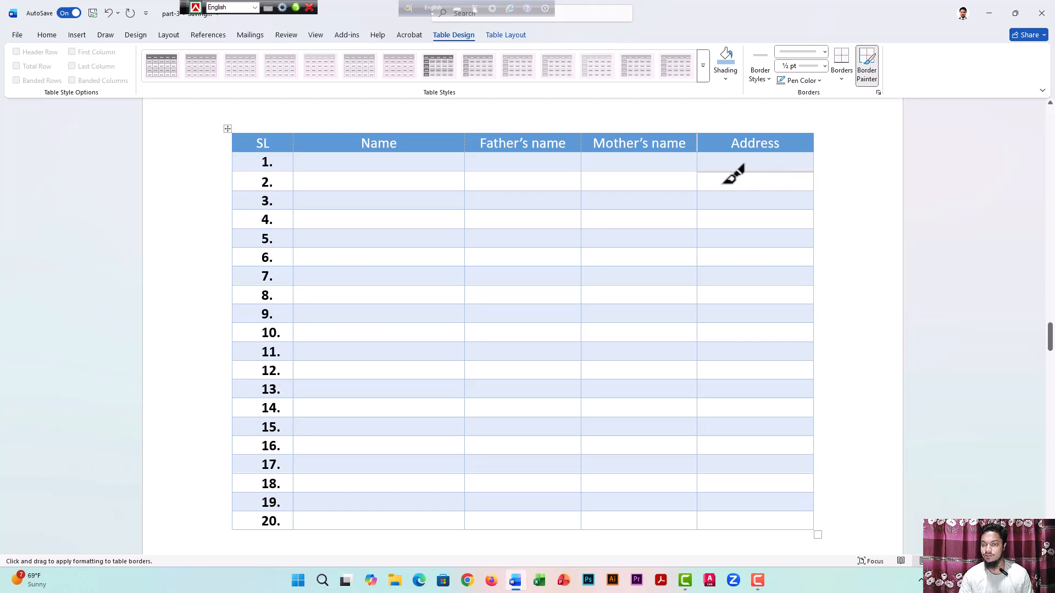
pyautogui.scroll(2, 746, 185)
pyautogui.scroll(3, 747, 193)
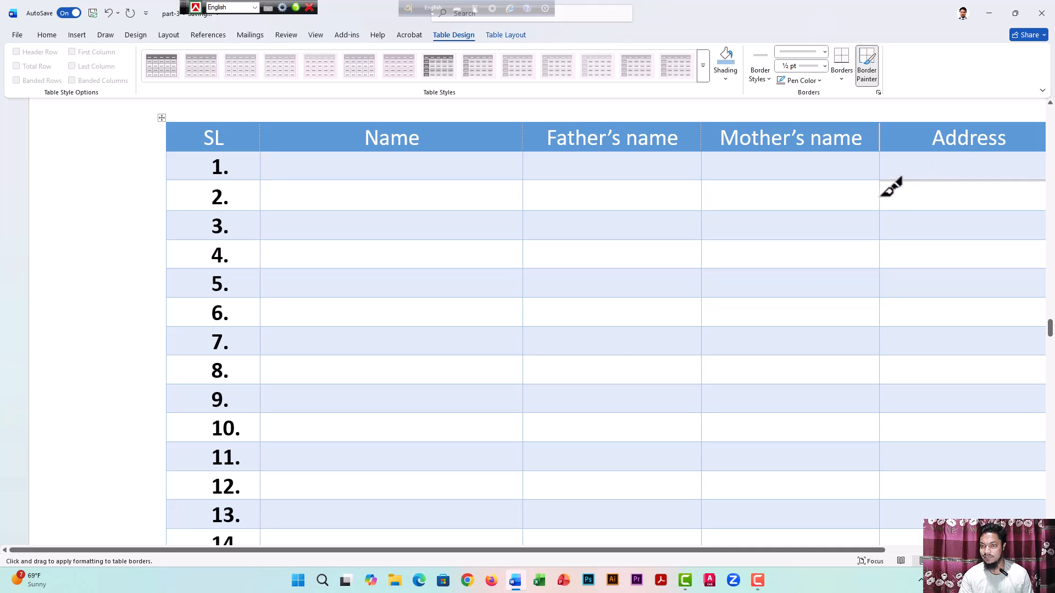
pyautogui.click(735, 180)
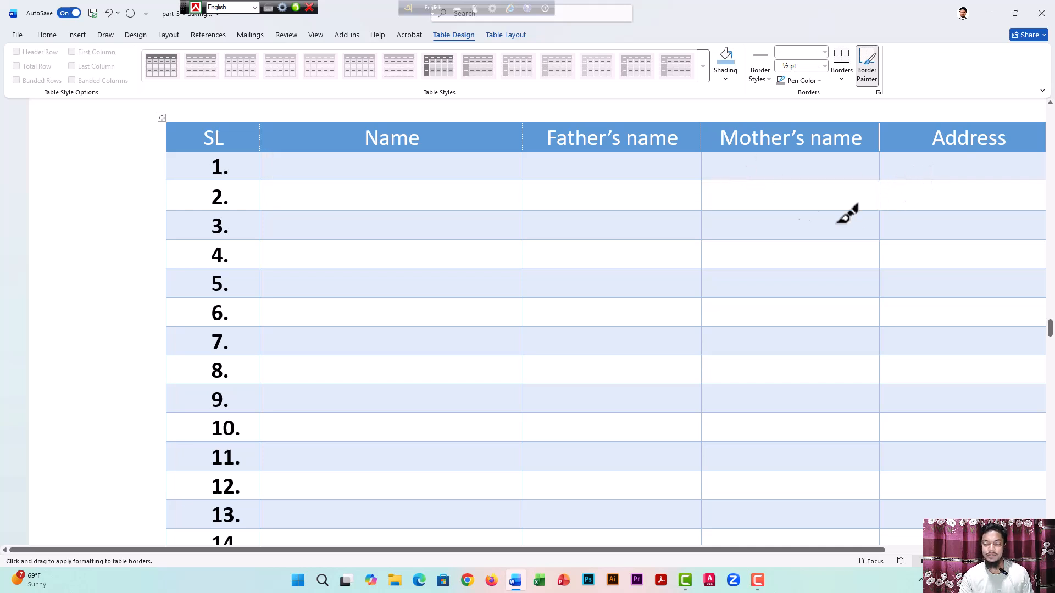
pyautogui.scroll(-2, 683, 220)
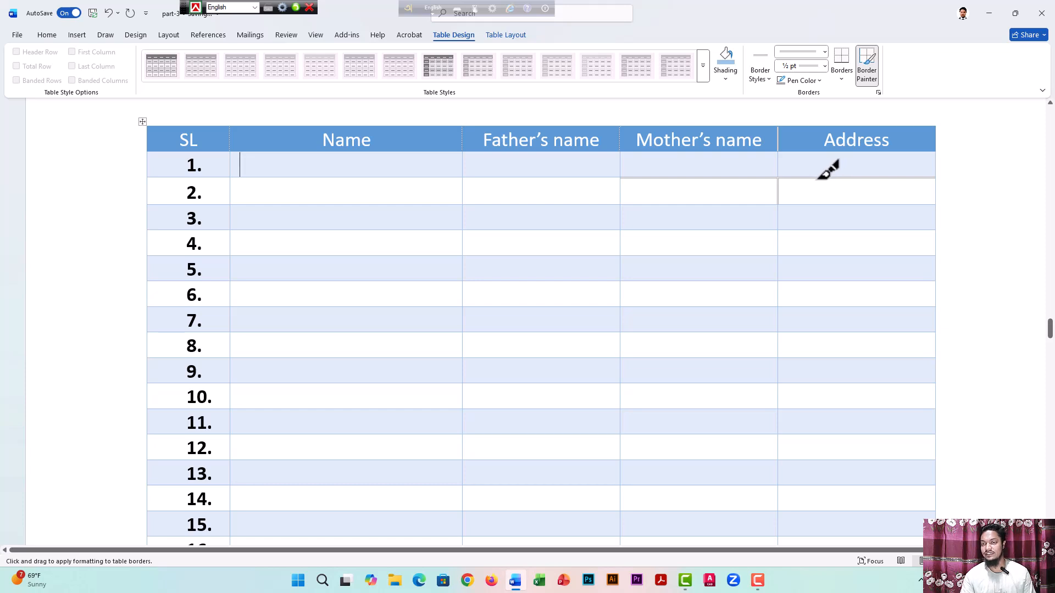
# Set the border pen color to dark blue and apply the double-line style to all borders of the whole table
pyautogui.click(818, 80)
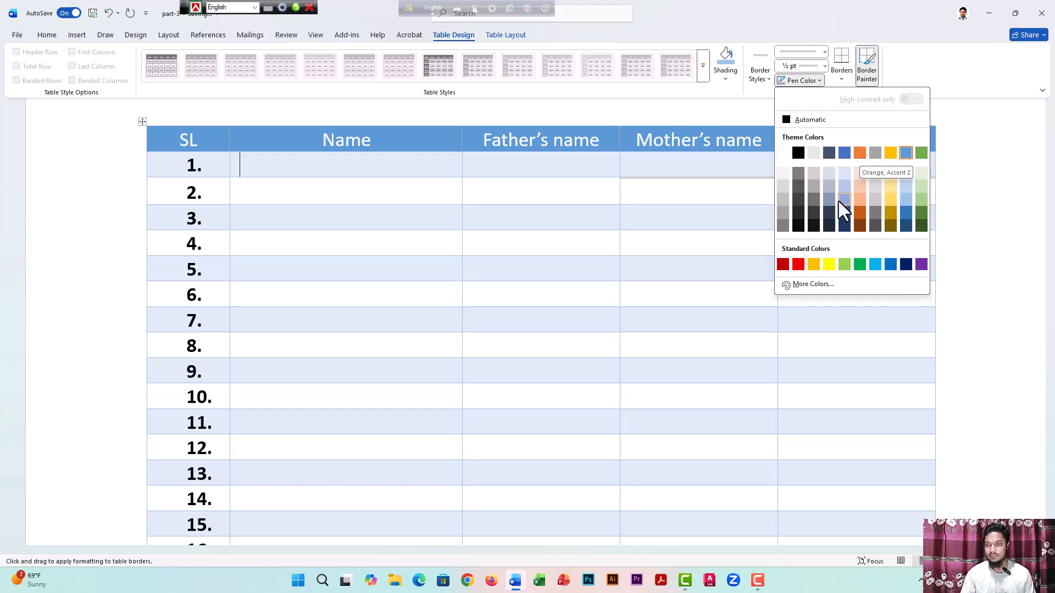
pyautogui.click(844, 226)
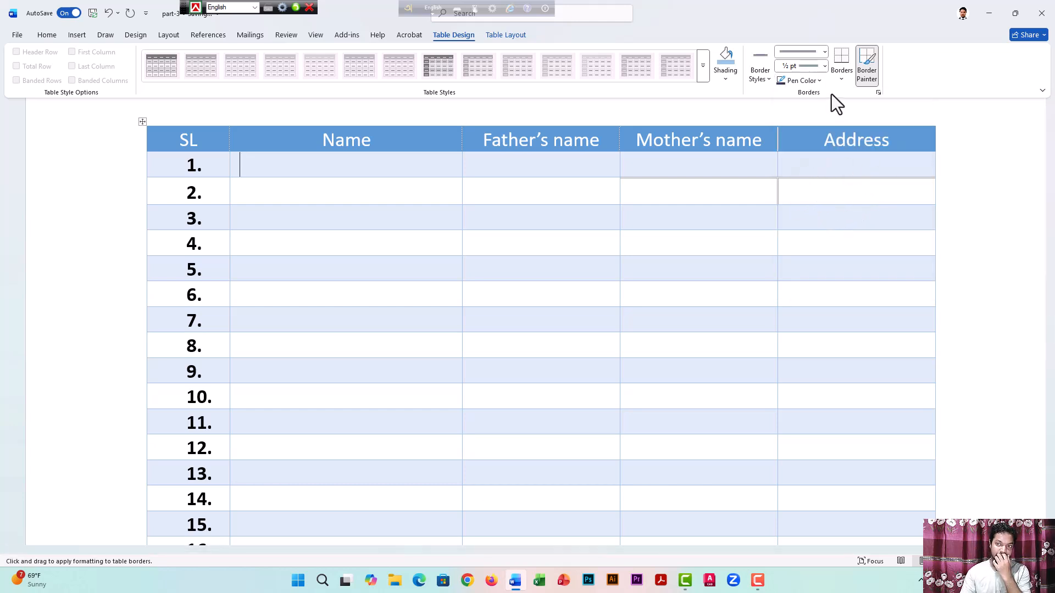
pyautogui.click(846, 83)
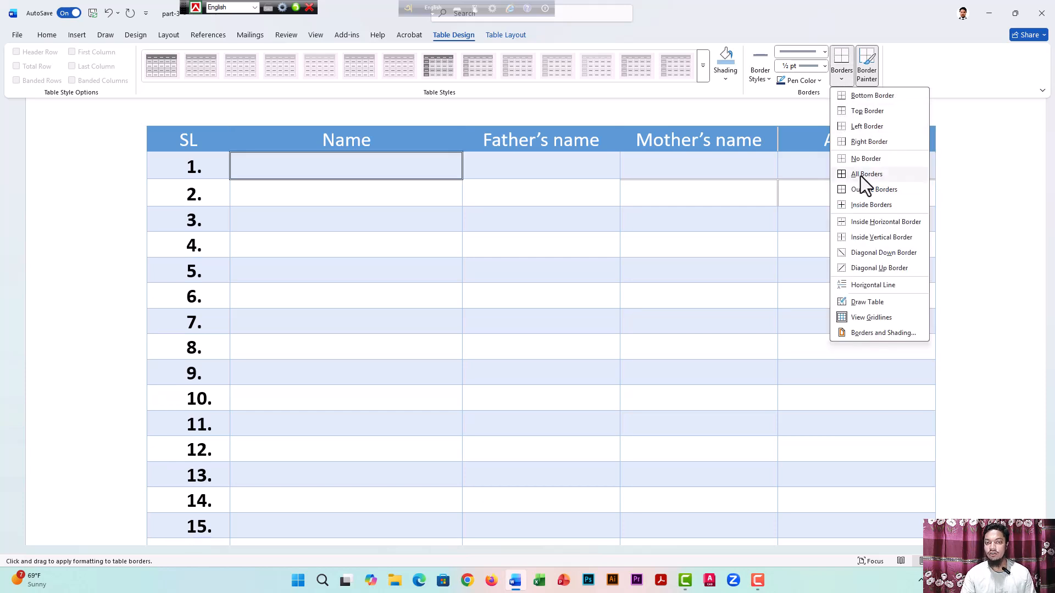
pyautogui.click(806, 111)
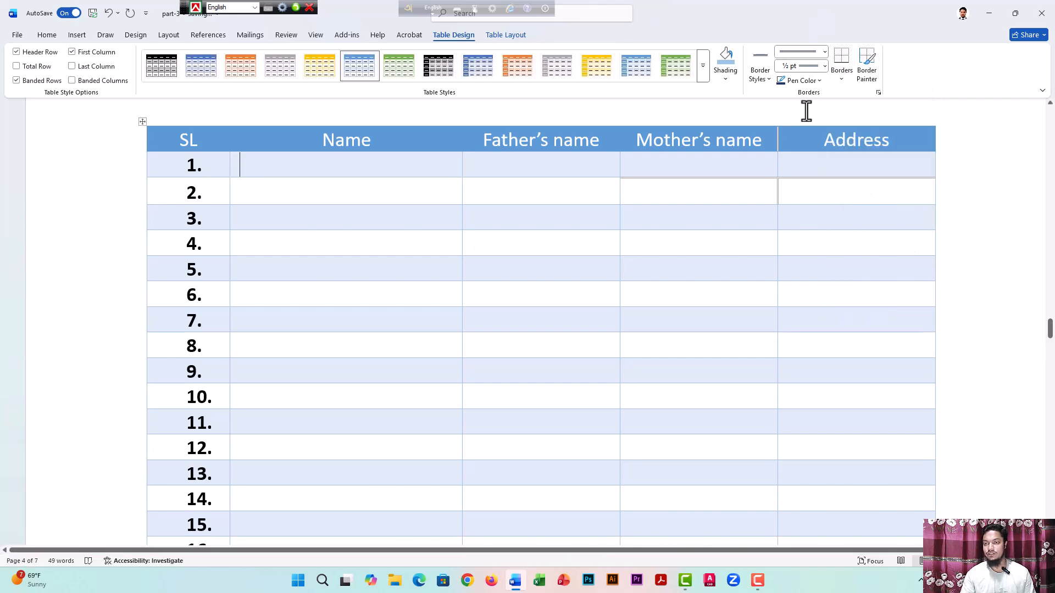
pyautogui.click(144, 125)
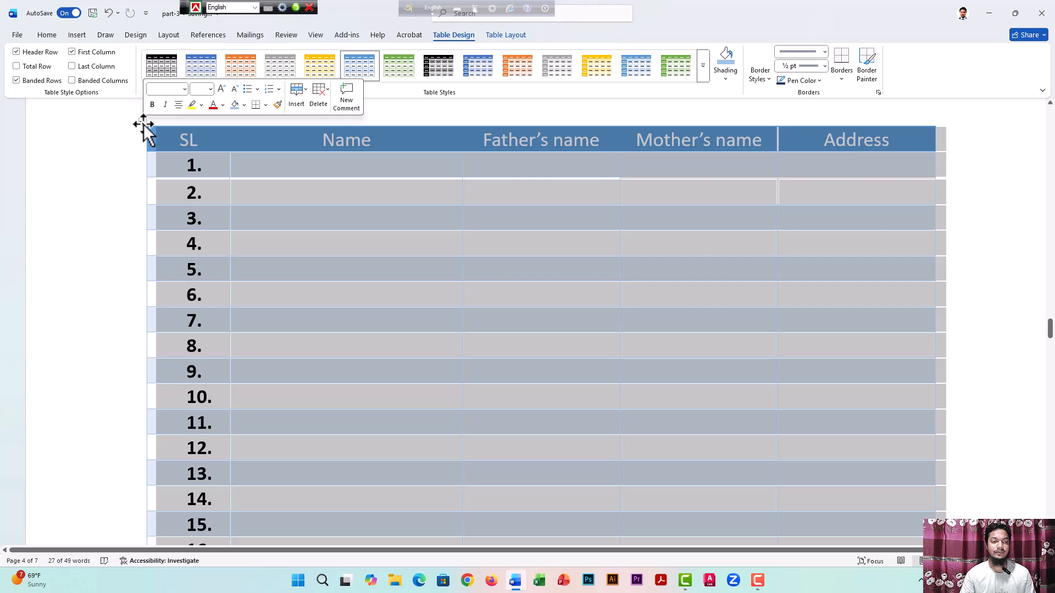
pyautogui.click(842, 82)
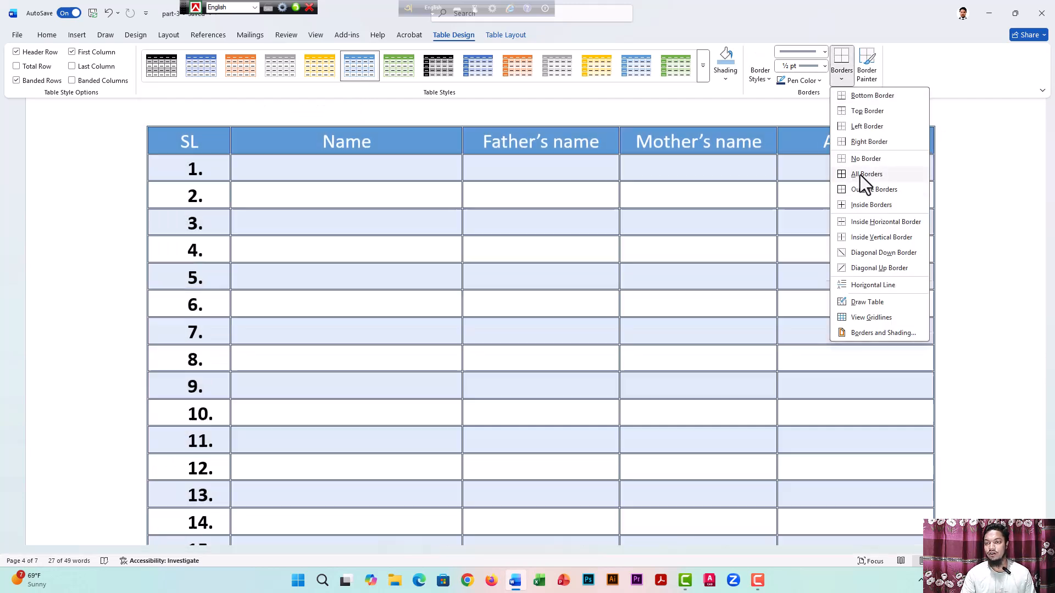
pyautogui.click(861, 176)
pyautogui.click(846, 295)
pyautogui.scroll(-3, 765, 344)
pyautogui.scroll(3, 610, 321)
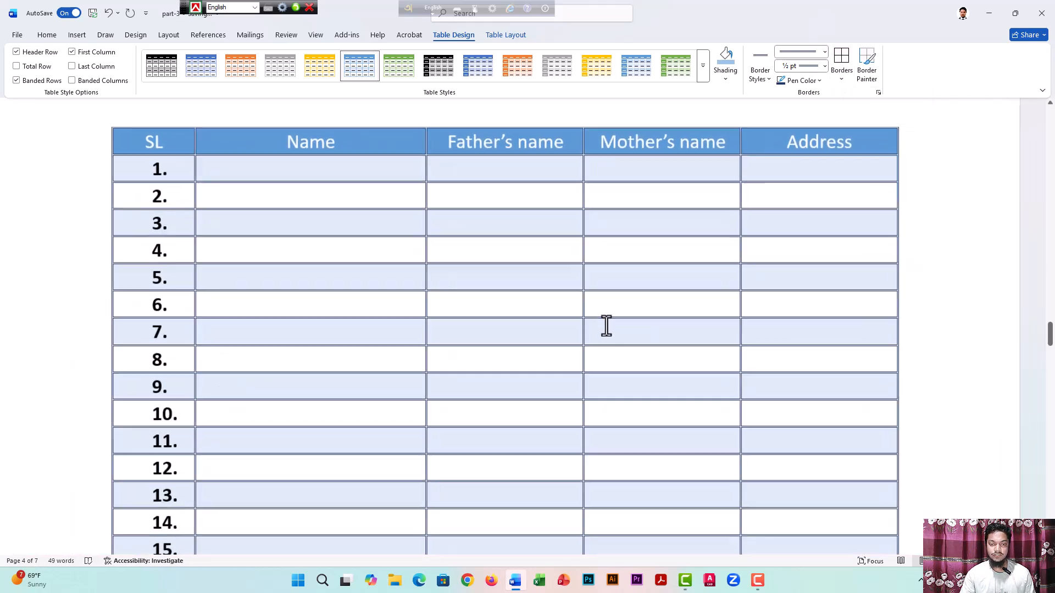
pyautogui.scroll(3, 608, 322)
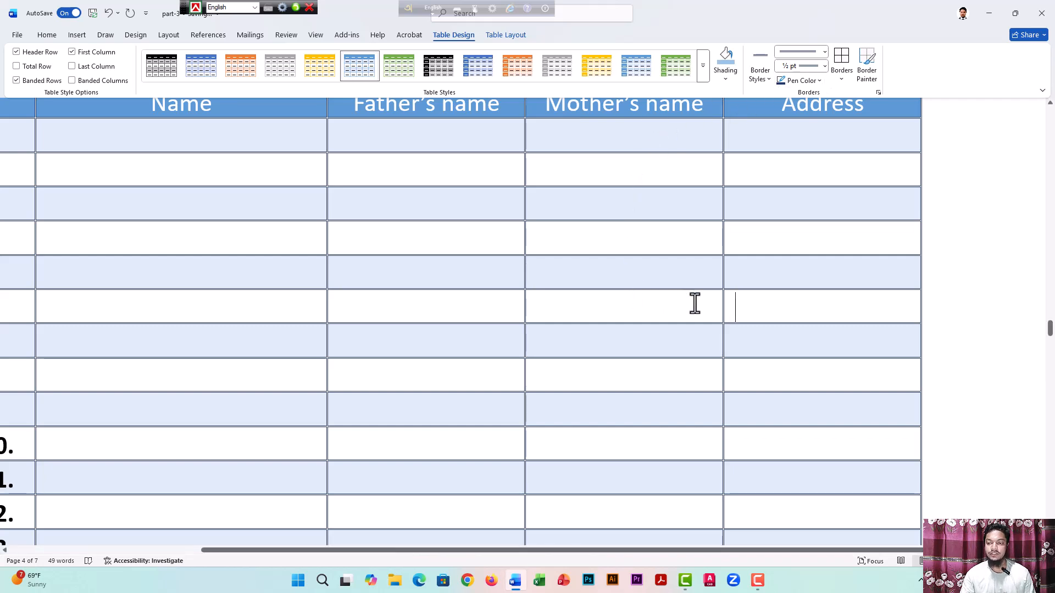
pyautogui.scroll(-3, 696, 305)
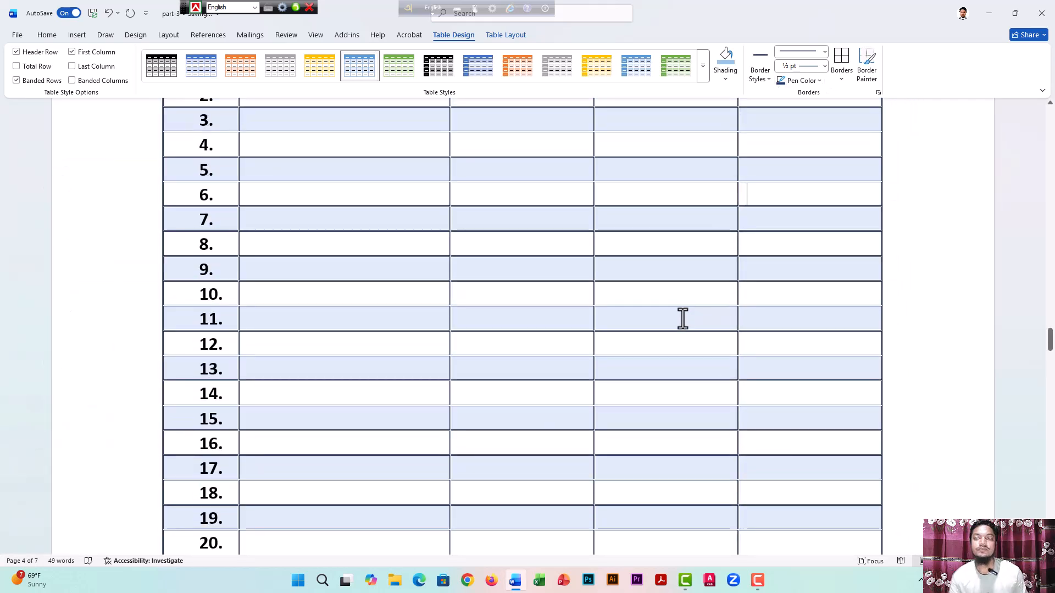
# Examine the Table Properties row, column, cell and alt text settings for the whole table, leaving them as they are
pyautogui.click(495, 36)
pyautogui.scroll(3, 498, 294)
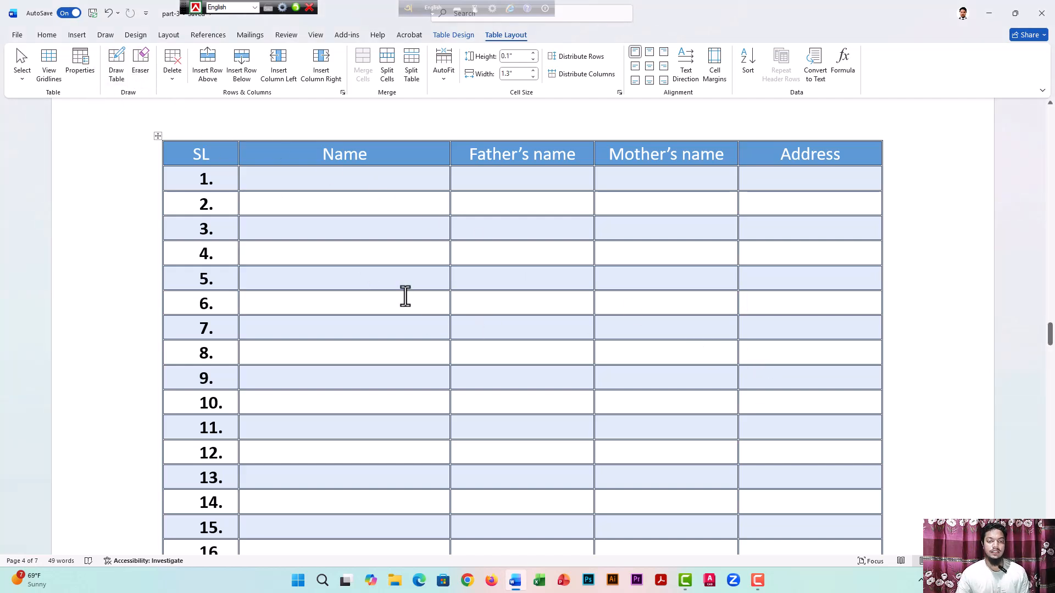
pyautogui.click(158, 135)
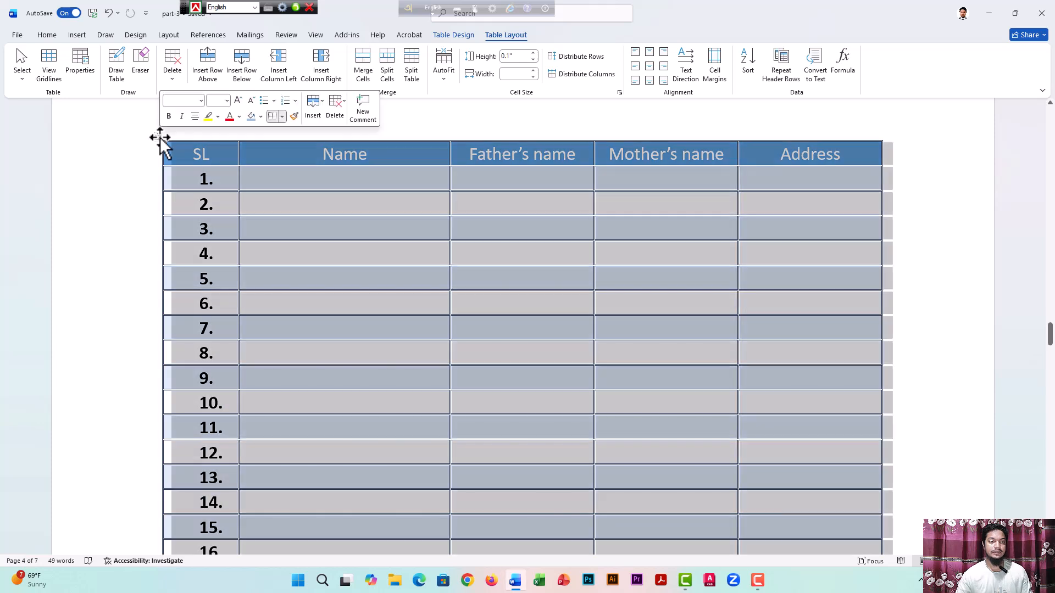
pyautogui.click(85, 58)
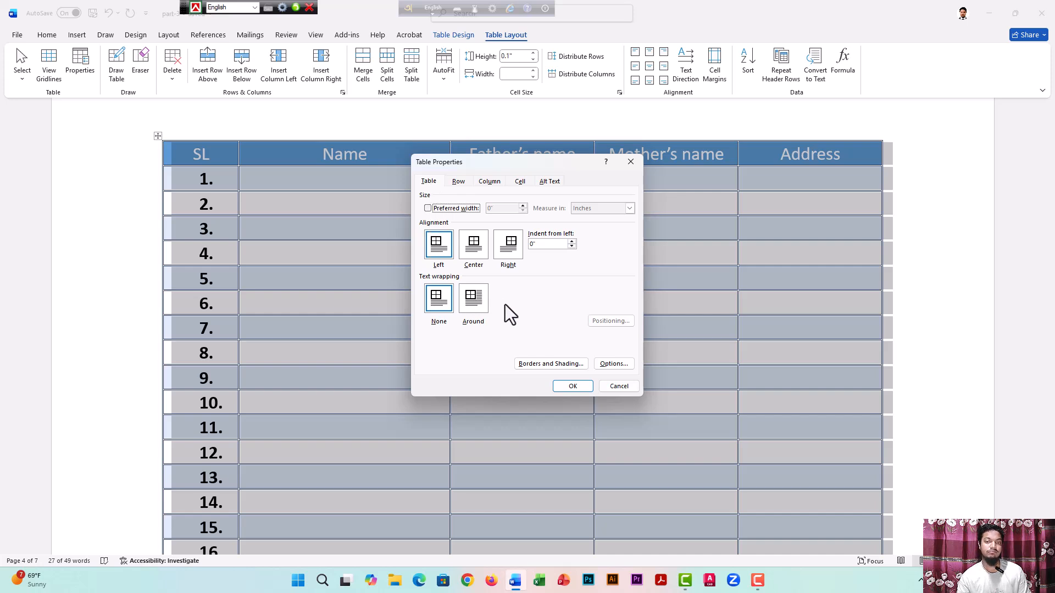
pyautogui.click(459, 182)
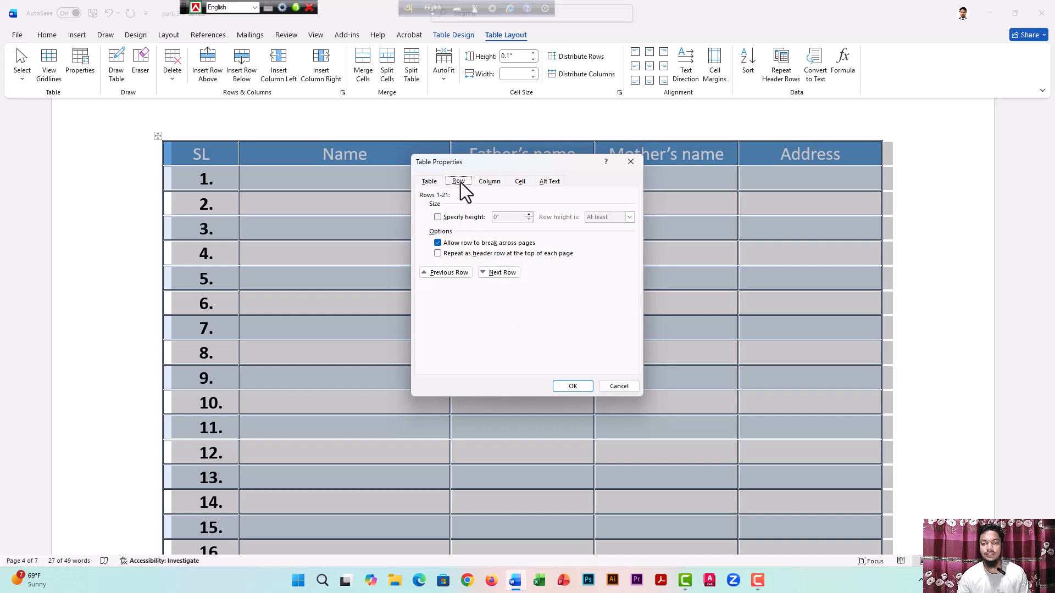
pyautogui.click(492, 182)
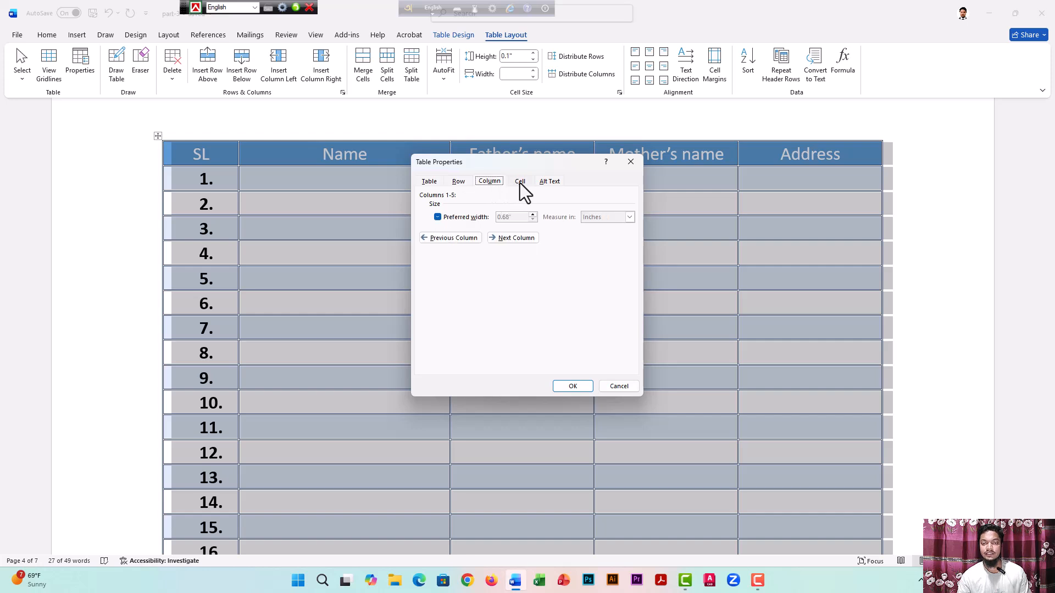
pyautogui.click(520, 182)
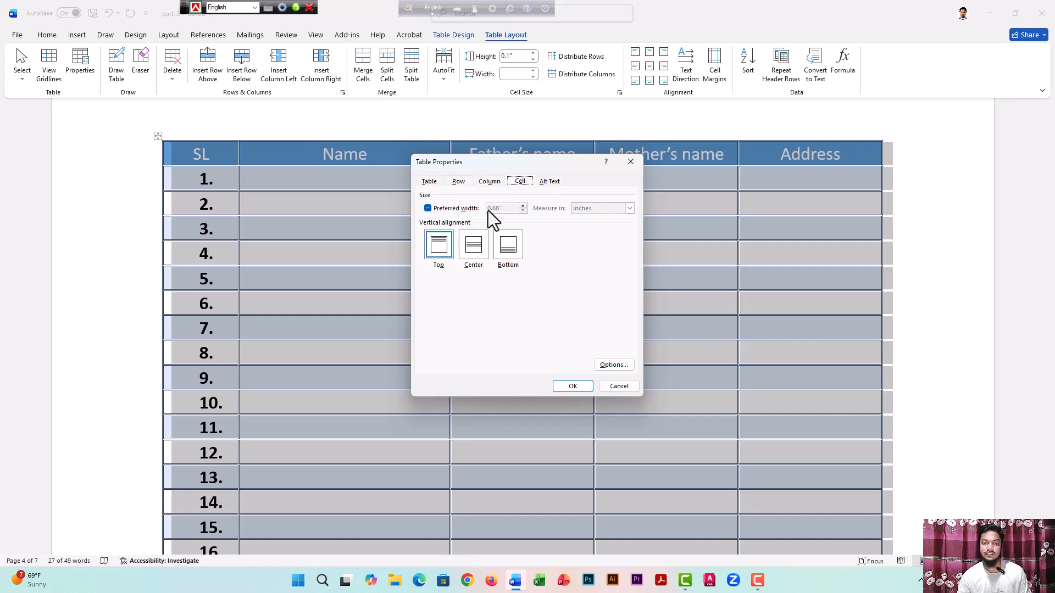
pyautogui.click(551, 182)
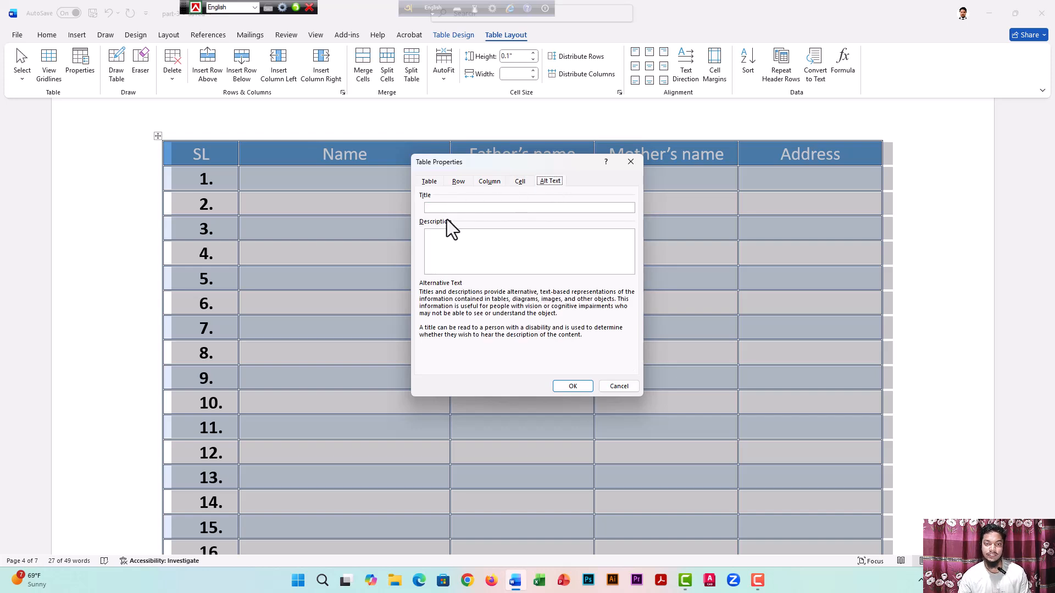
pyautogui.click(571, 386)
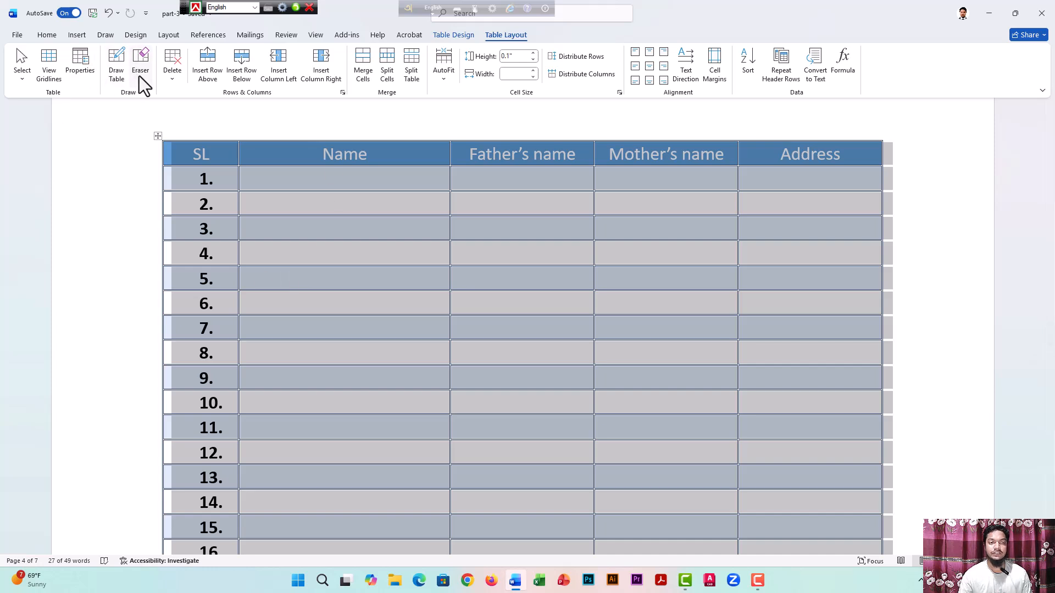
pyautogui.click(349, 300)
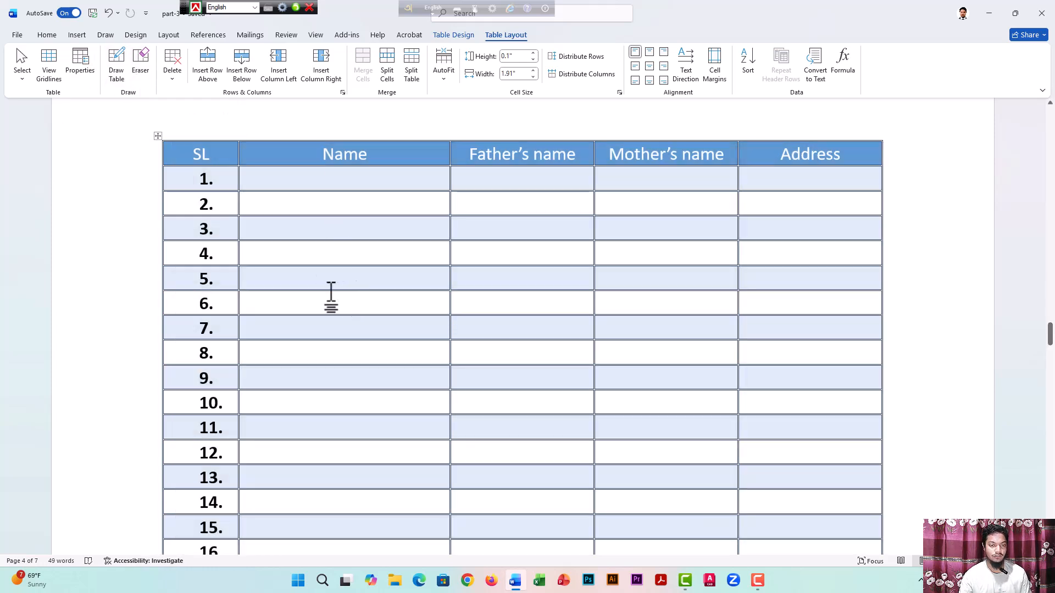
# Draw two vertical dividers in row 4's Name cell and a diagonal line across the last resulting part
pyautogui.click(118, 71)
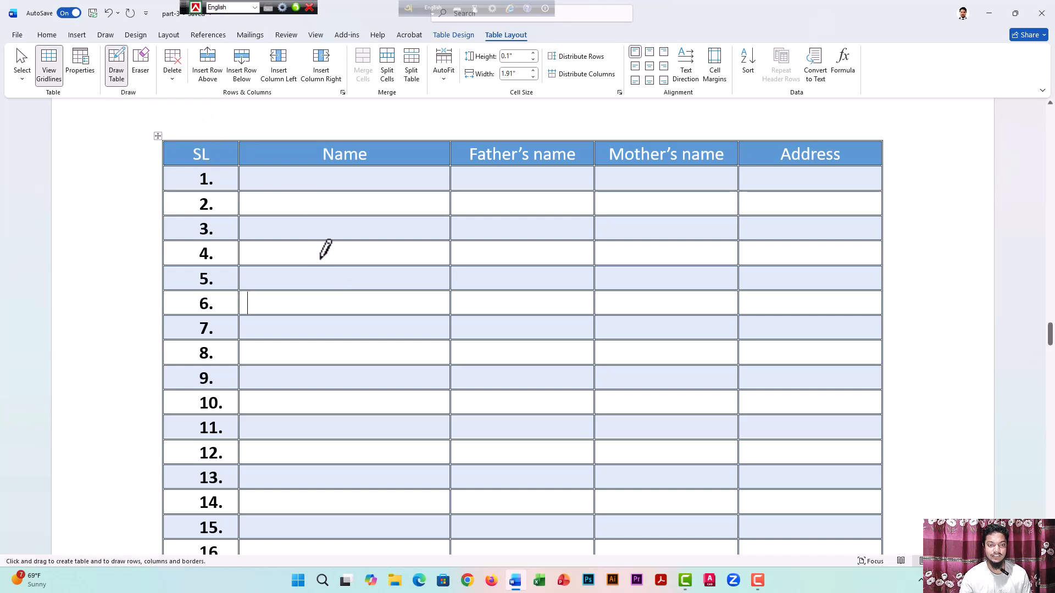
pyautogui.moveTo(332, 264); pyautogui.dragTo(331, 240)
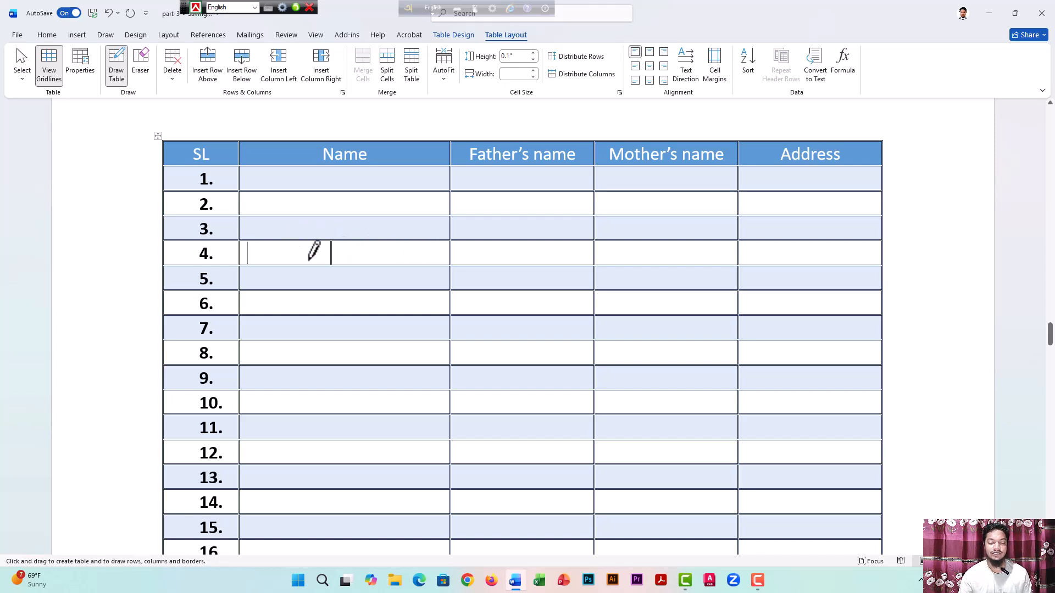
pyautogui.moveTo(382, 264); pyautogui.dragTo(382, 241)
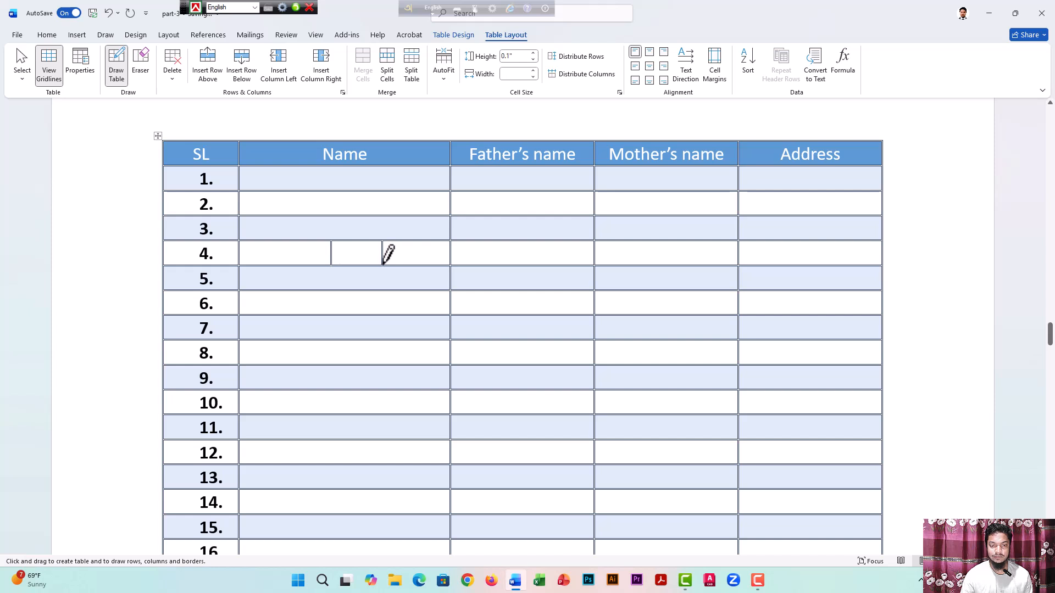
pyautogui.moveTo(450, 242); pyautogui.dragTo(388, 264)
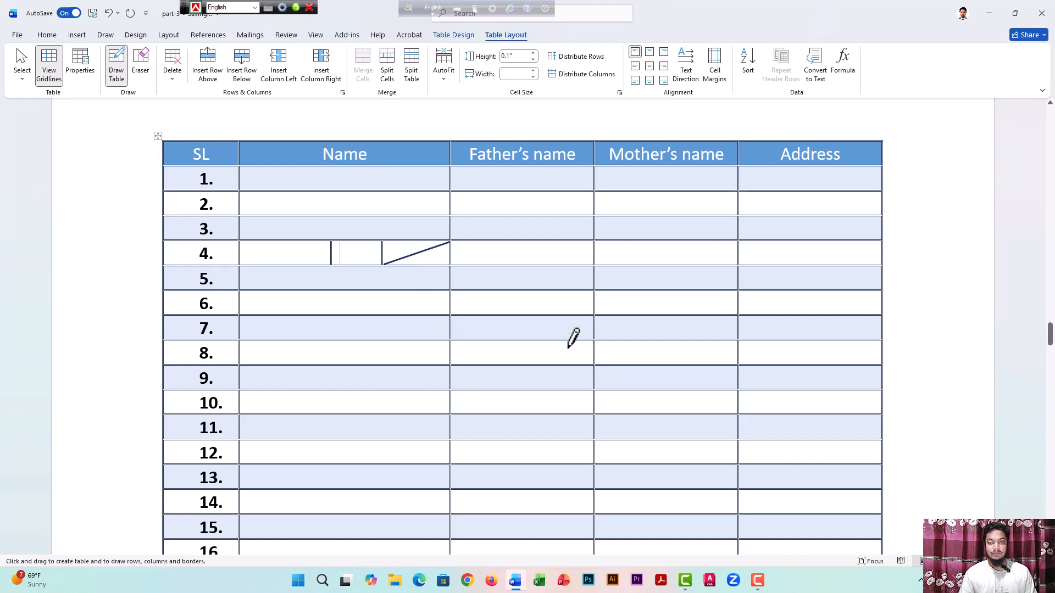
# Draw vertical dividers through rows 3–9 of the Mother's name and Address columns and rows 1–9 of the Father's name column
pyautogui.scroll(-3, 569, 340)
pyautogui.scroll(5, 568, 343)
pyautogui.moveTo(670, 271); pyautogui.dragTo(670, 444)
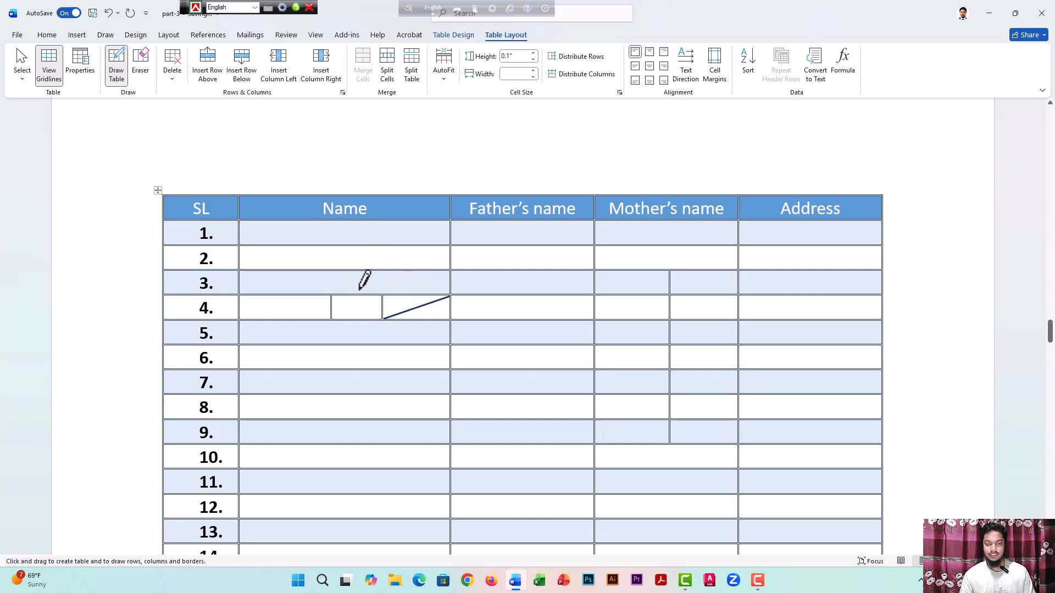
pyautogui.moveTo(809, 271); pyautogui.dragTo(809, 444)
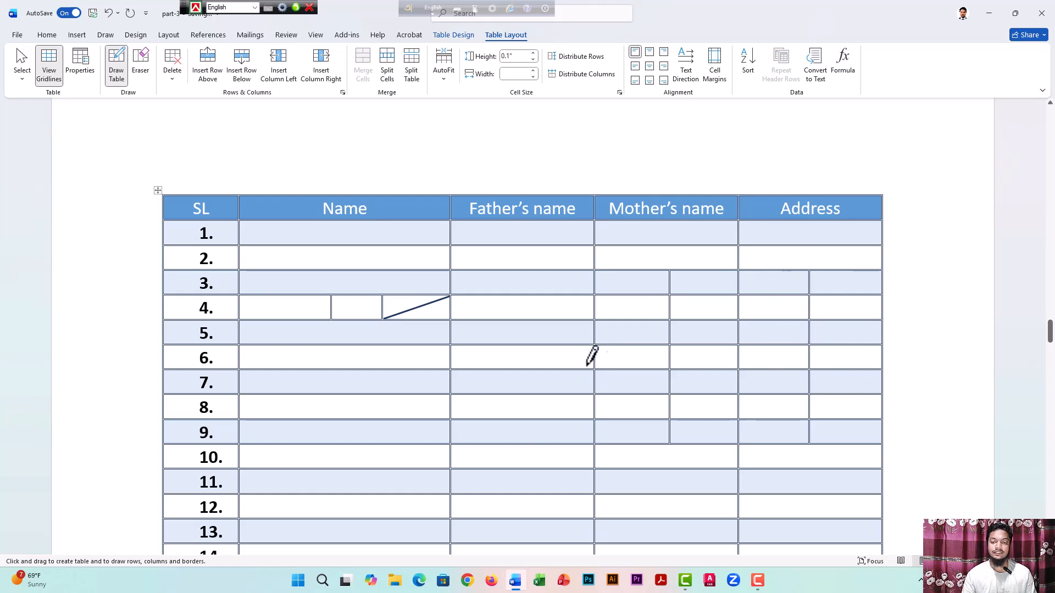
pyautogui.moveTo(500, 440); pyautogui.dragTo(504, 233)
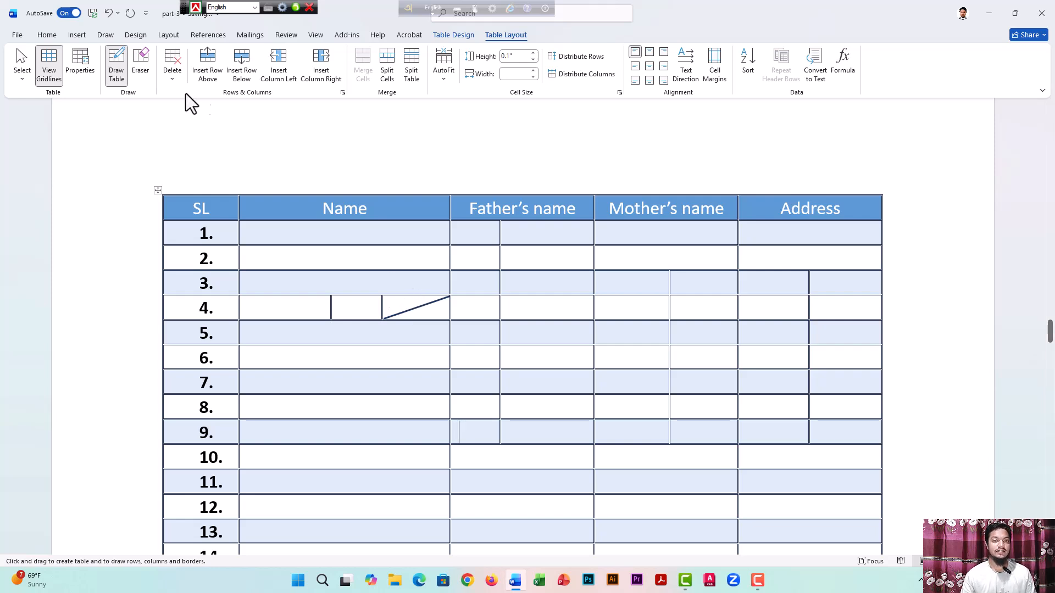
# Erase the diagonal line in row 4 and the Father's name divider in rows 1 and 2
pyautogui.click(141, 71)
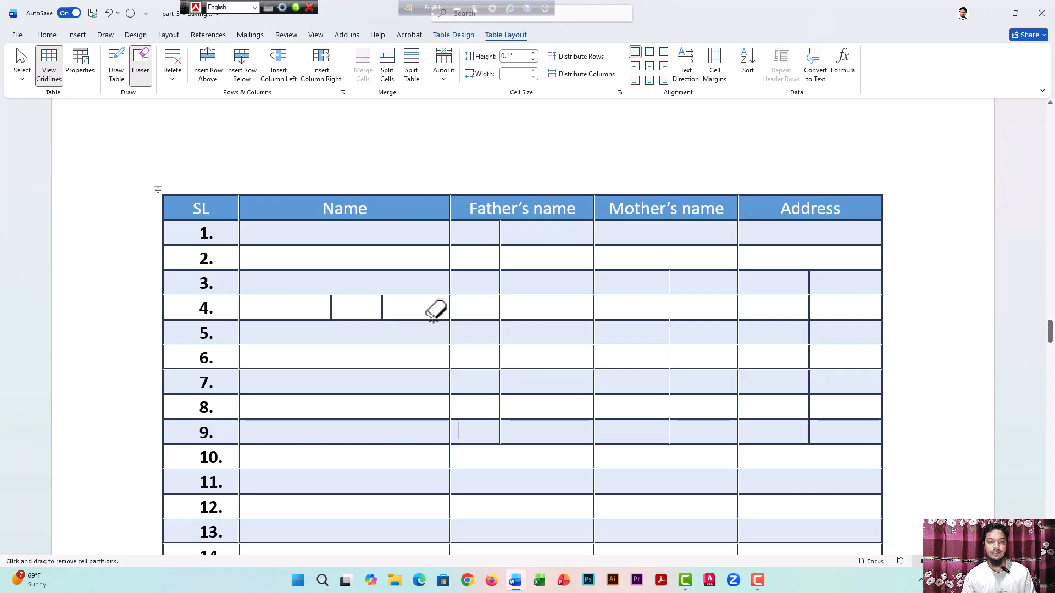
pyautogui.moveTo(500, 229); pyautogui.dragTo(502, 257)
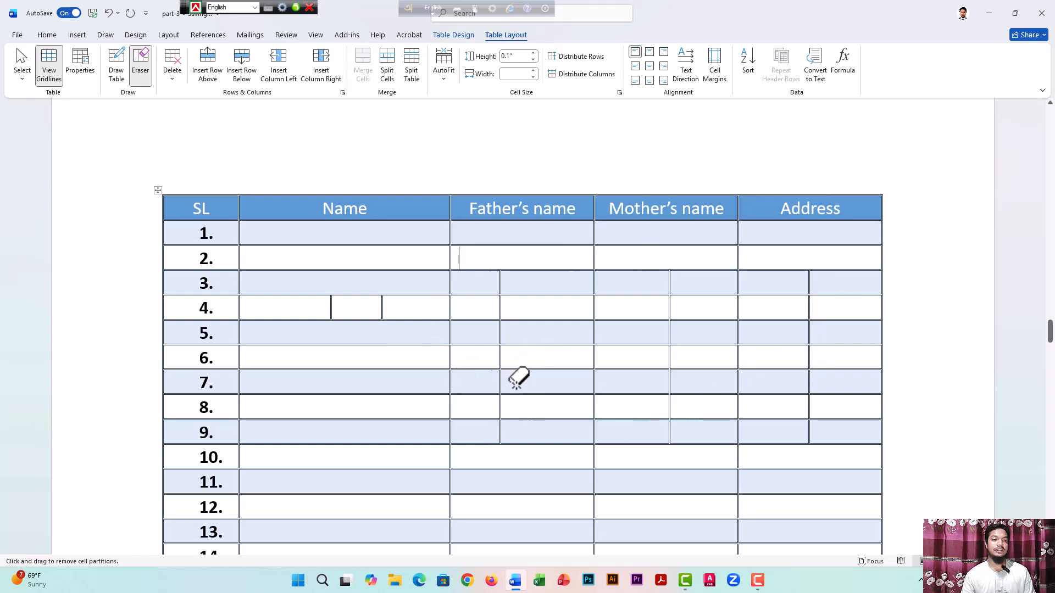
pyautogui.press('Escape')
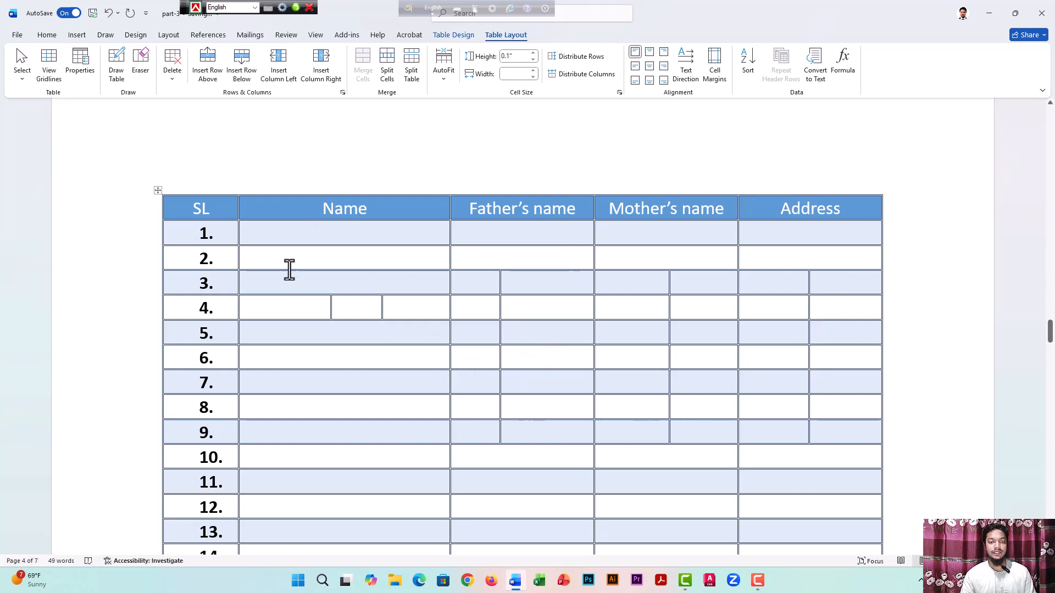
pyautogui.click(172, 83)
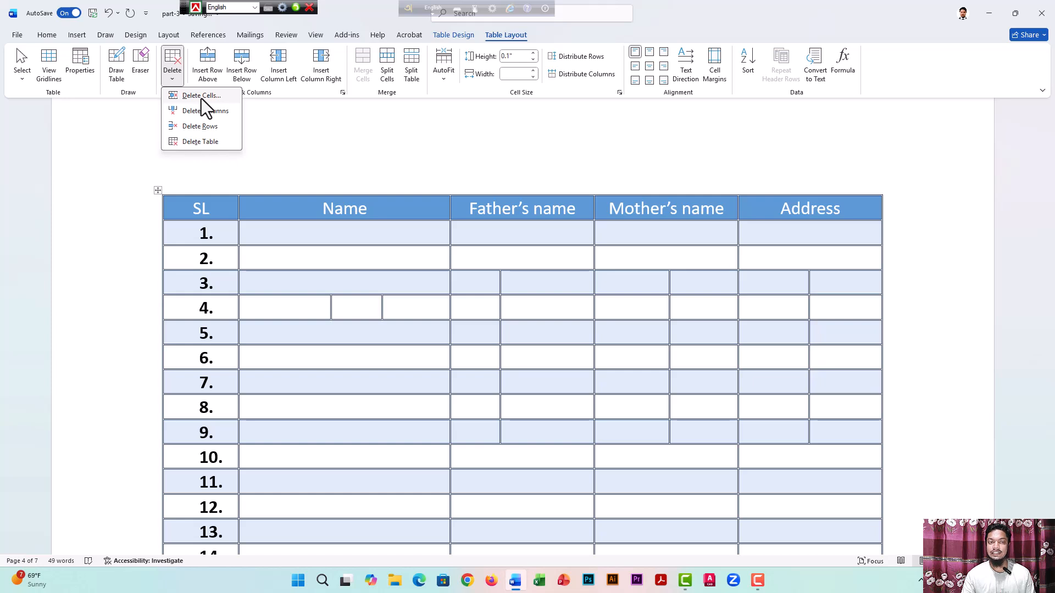
pyautogui.click(346, 372)
pyautogui.click(313, 362)
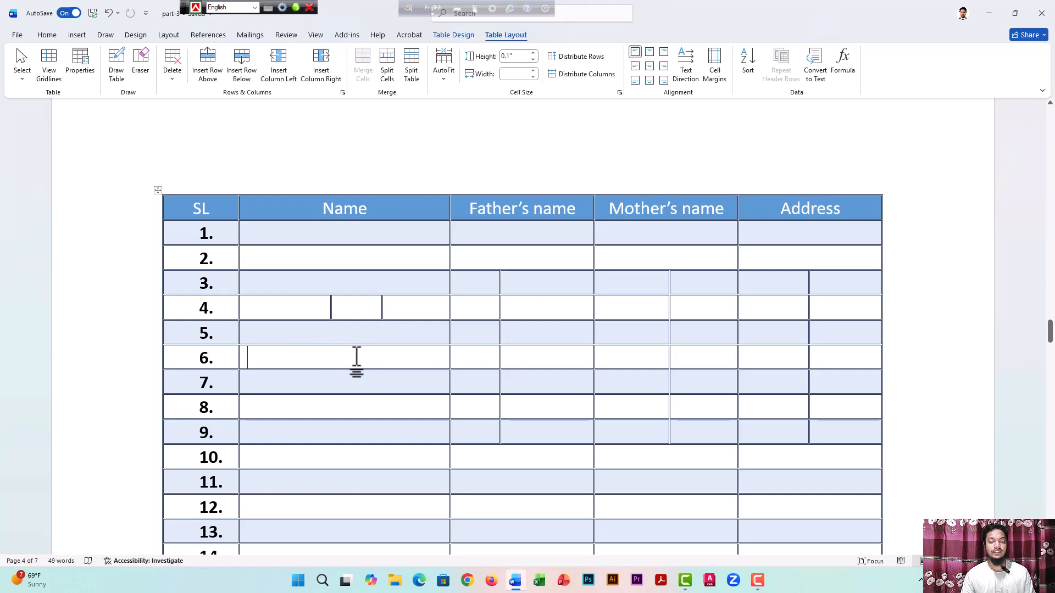
pyautogui.click(318, 259)
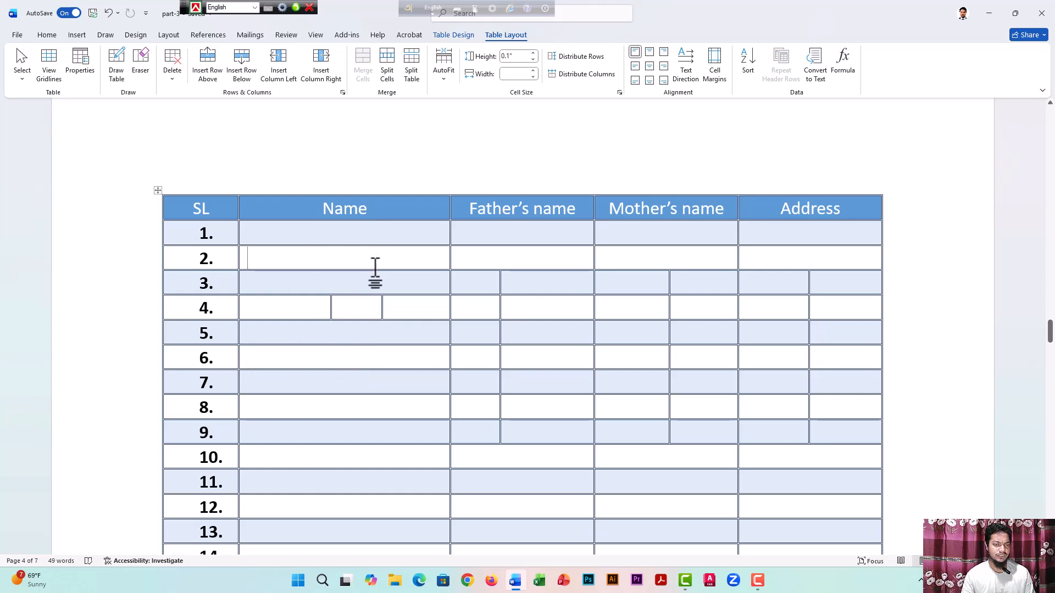
# Delete the Address cell in row 20 with the Shift cells left option, and undo the deletion
pyautogui.scroll(-6, 659, 377)
pyautogui.click(812, 380)
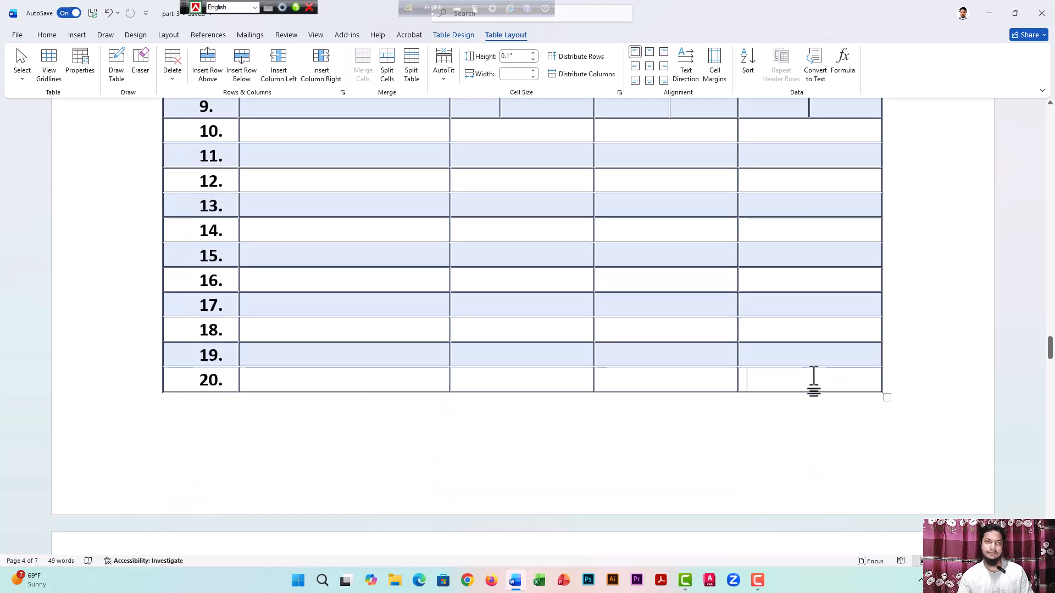
pyautogui.click(181, 84)
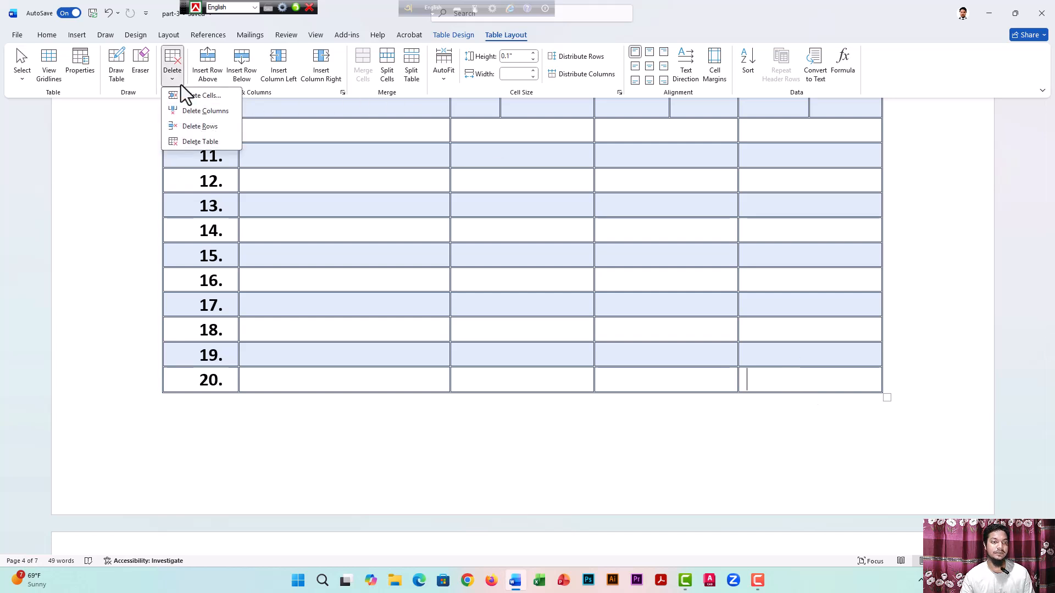
pyautogui.click(207, 96)
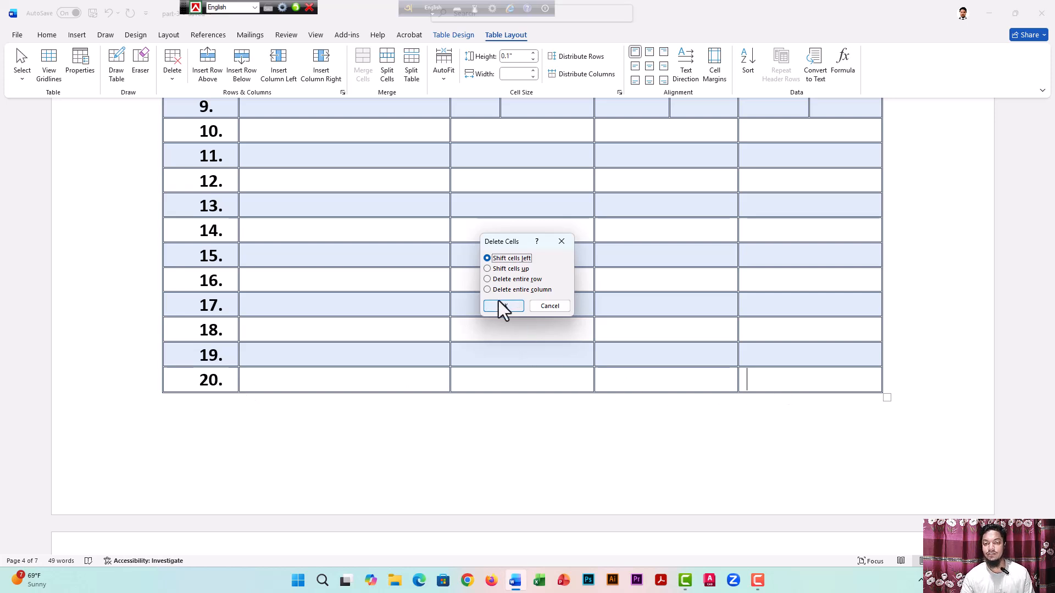
pyautogui.press('Return')
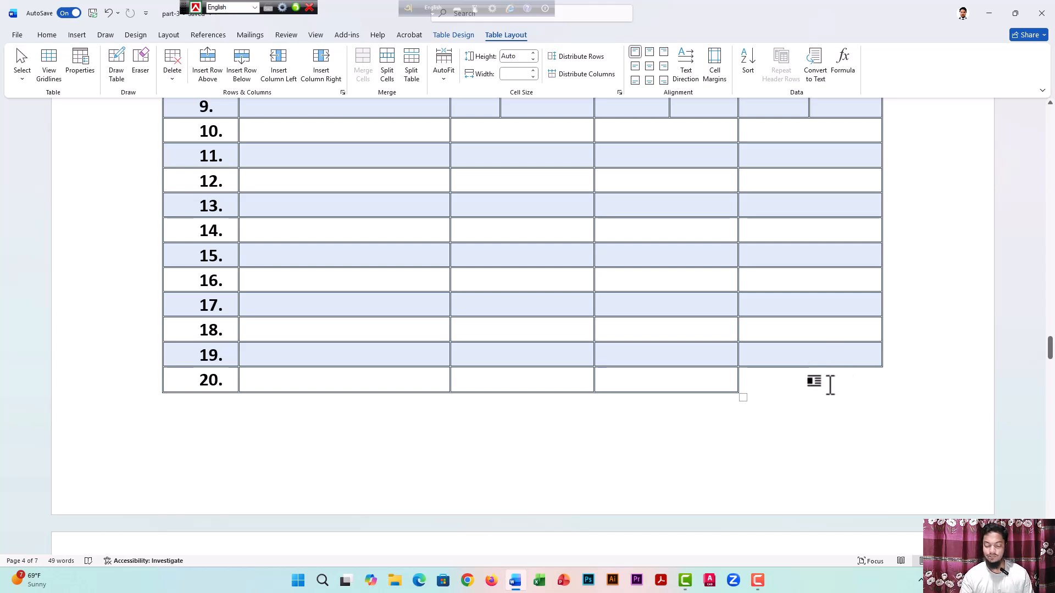
pyautogui.hotkey('ctrl', 'z')
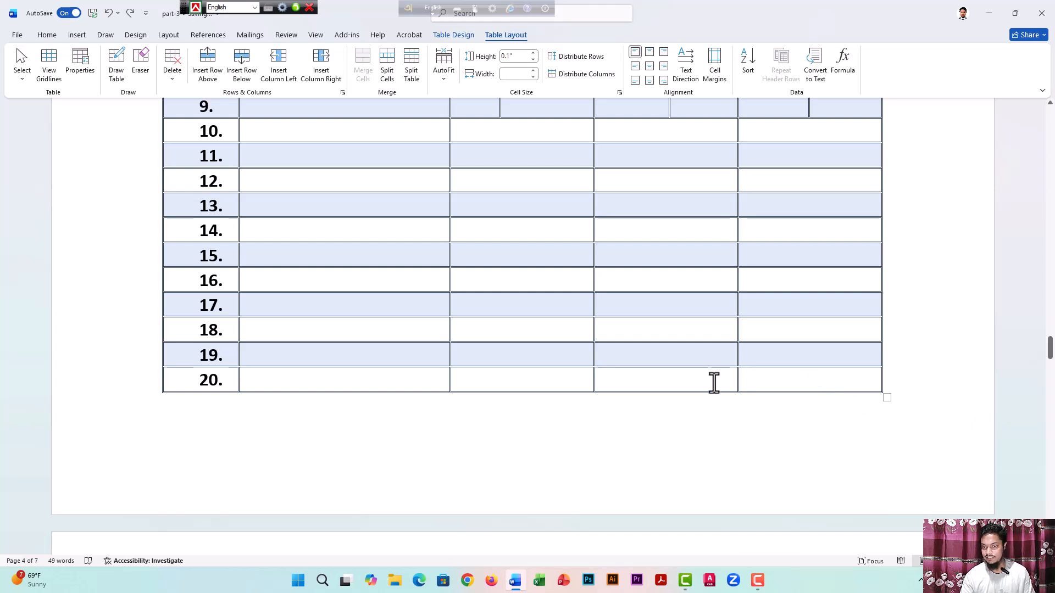
# Delete the Father's name cell in row 20 by shifting cells left, and undo the deletion
pyautogui.click(556, 383)
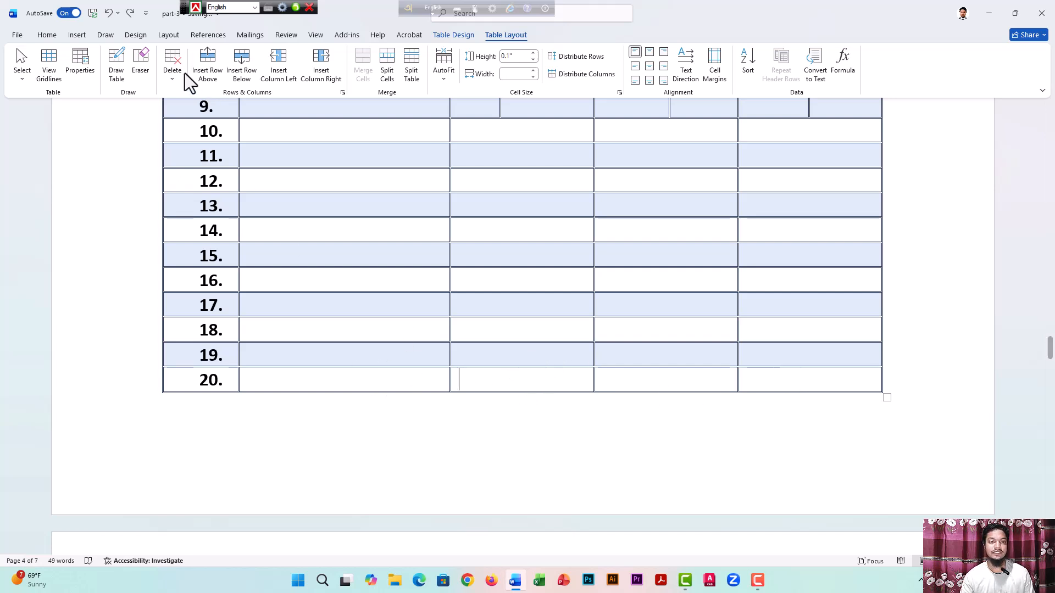
pyautogui.click(170, 84)
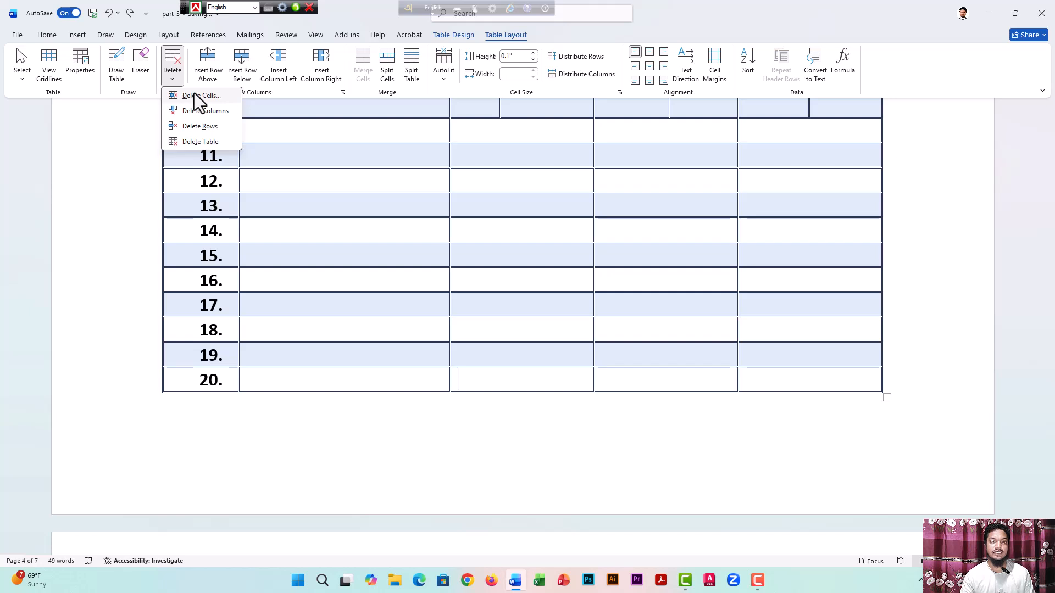
pyautogui.click(194, 94)
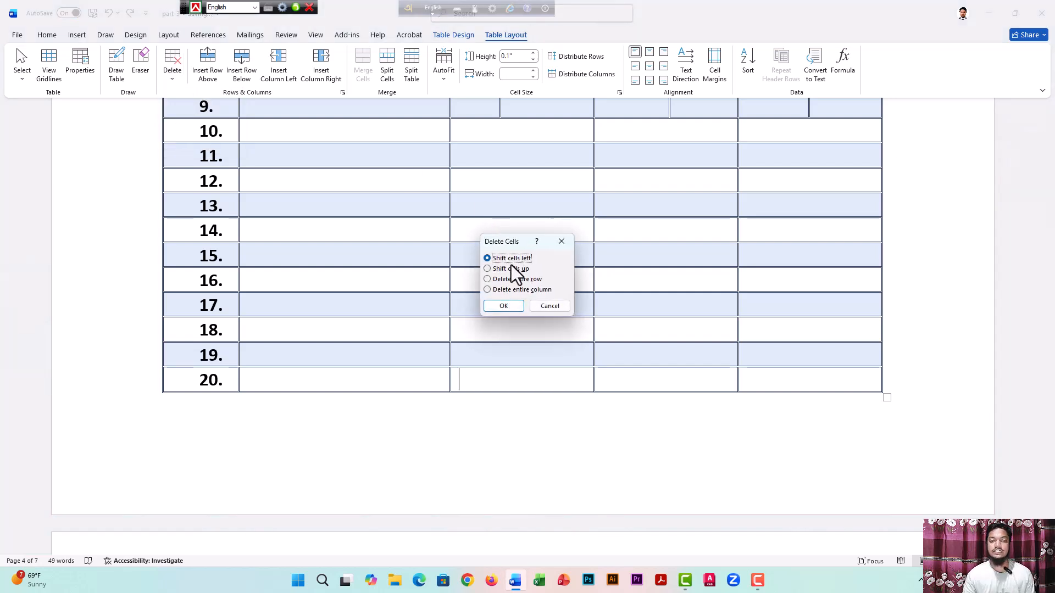
pyautogui.click(505, 307)
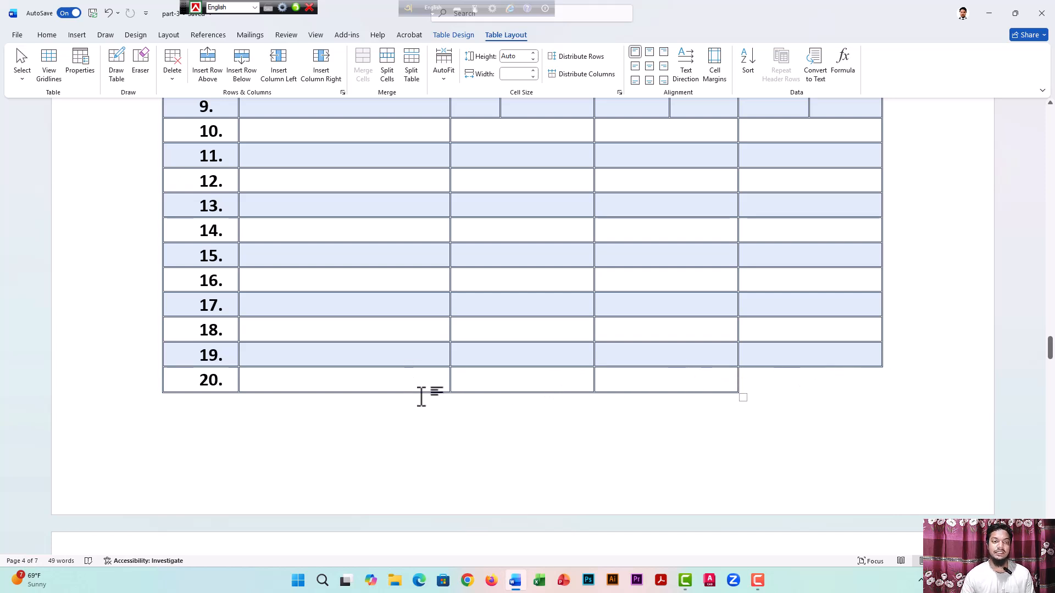
pyautogui.hotkey('ctrl', 'z')
pyautogui.scroll(4, 507, 390)
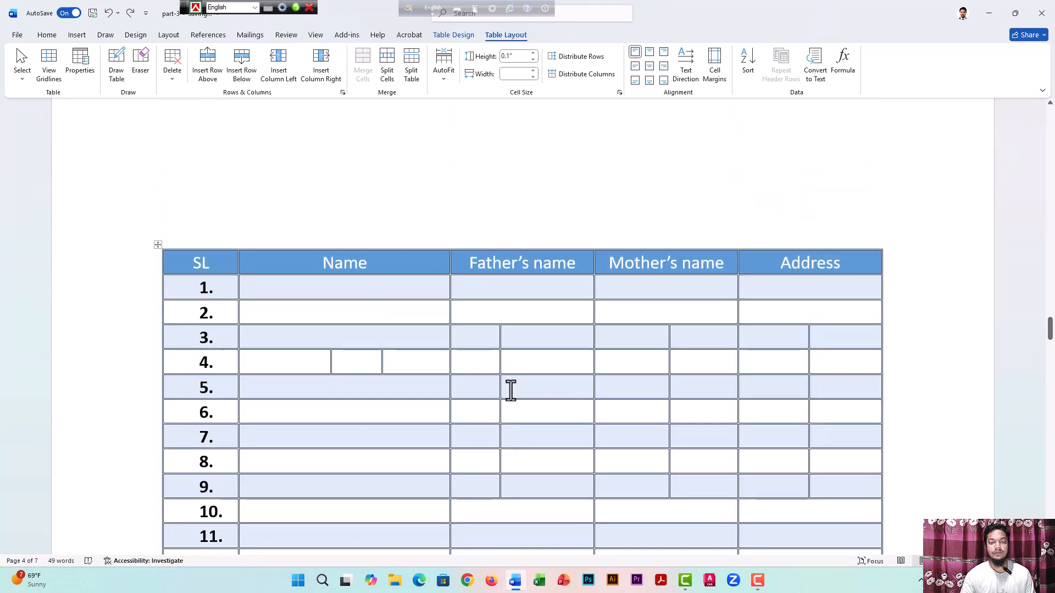
pyautogui.scroll(-2, 439, 330)
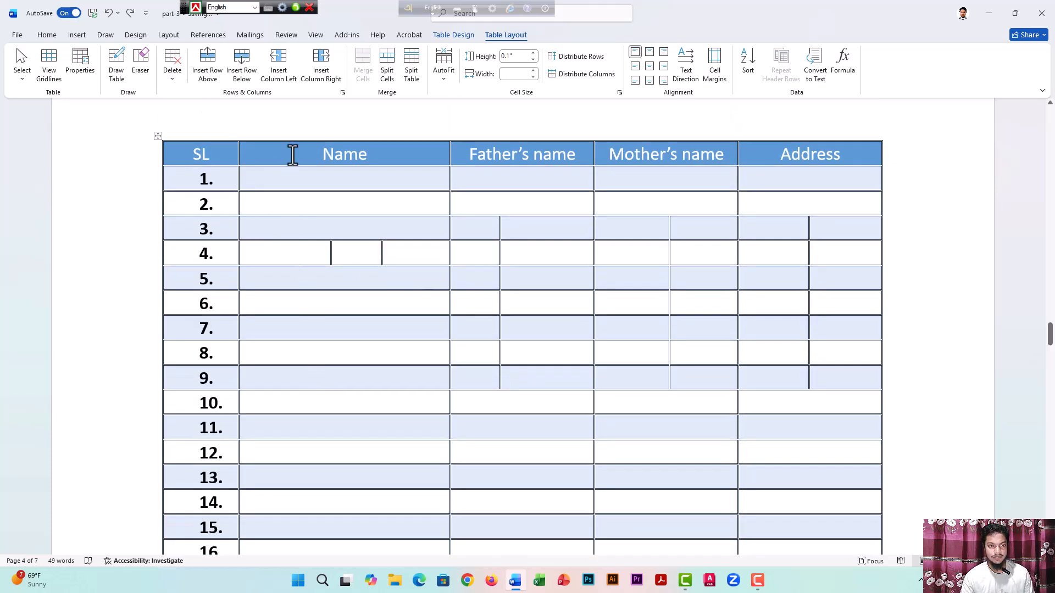
pyautogui.moveTo(169, 177); pyautogui.dragTo(801, 179)
pyautogui.click(424, 237)
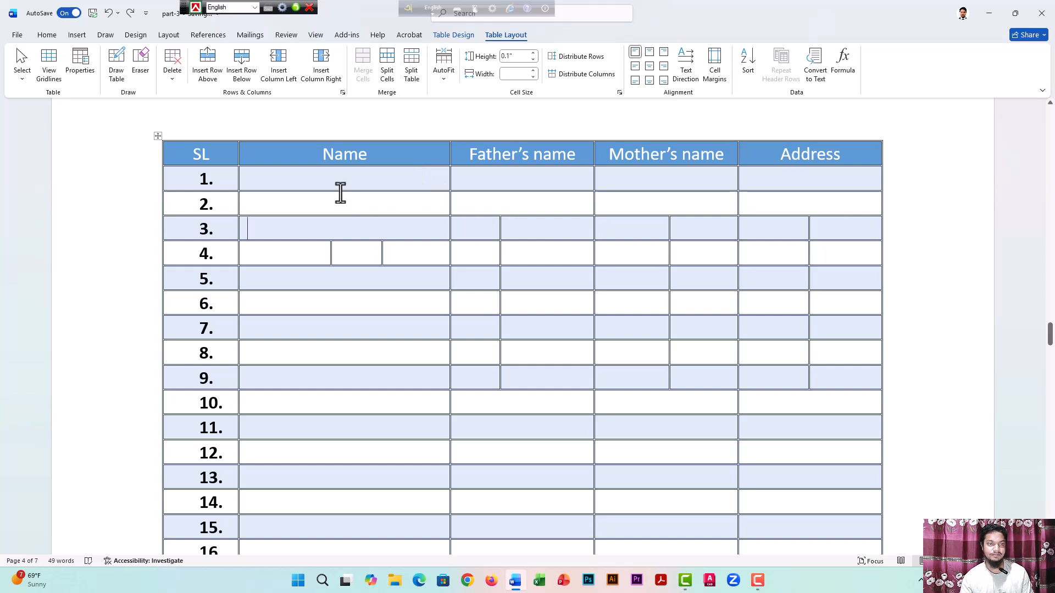
pyautogui.click(365, 179)
pyautogui.click(811, 180)
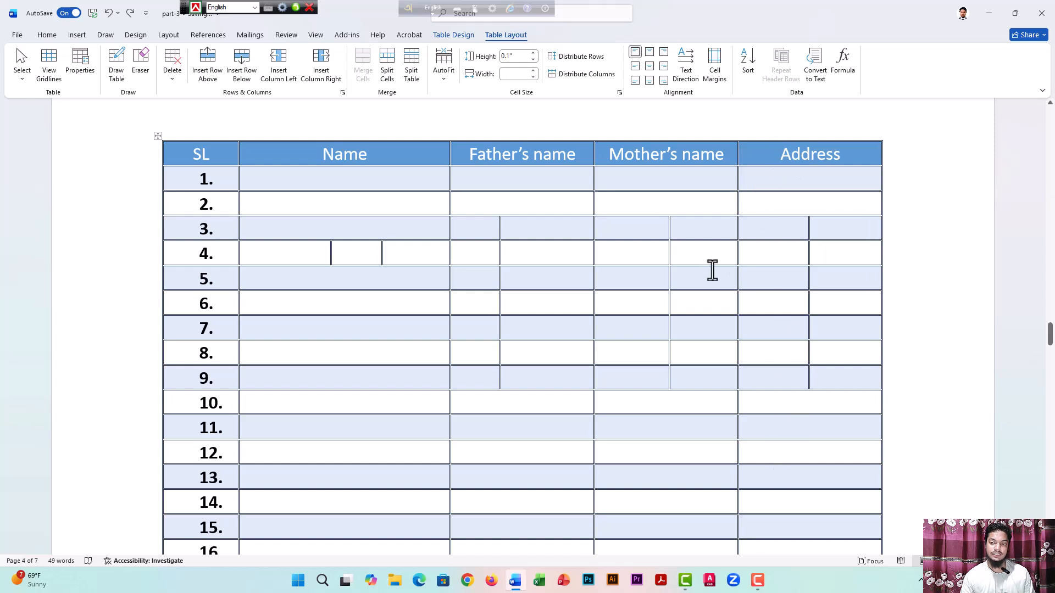
# Delete the Address column from the table, and undo the deletion
pyautogui.click(773, 159)
pyautogui.click(179, 78)
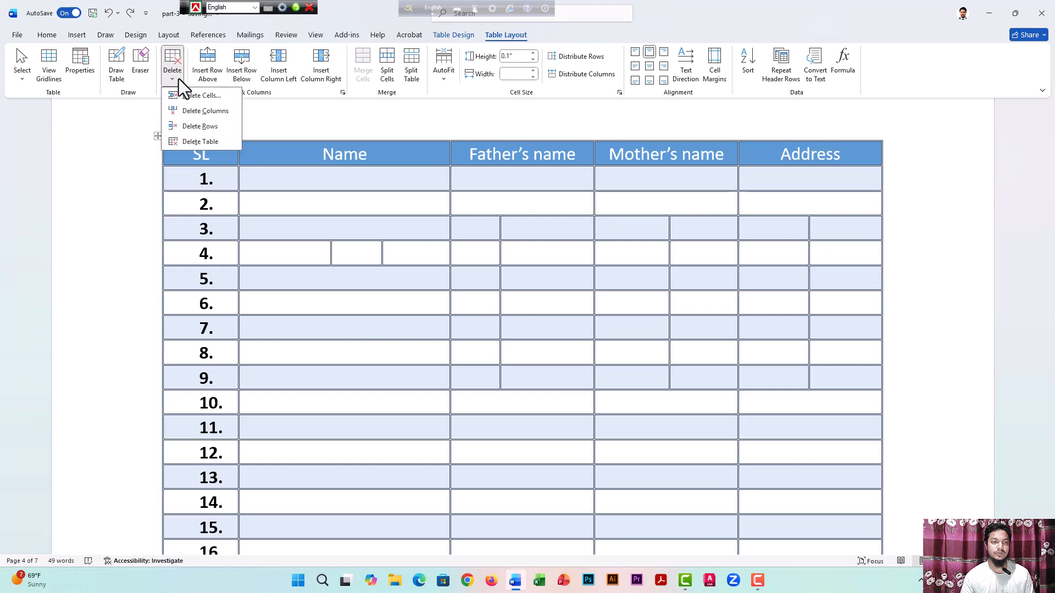
pyautogui.click(215, 112)
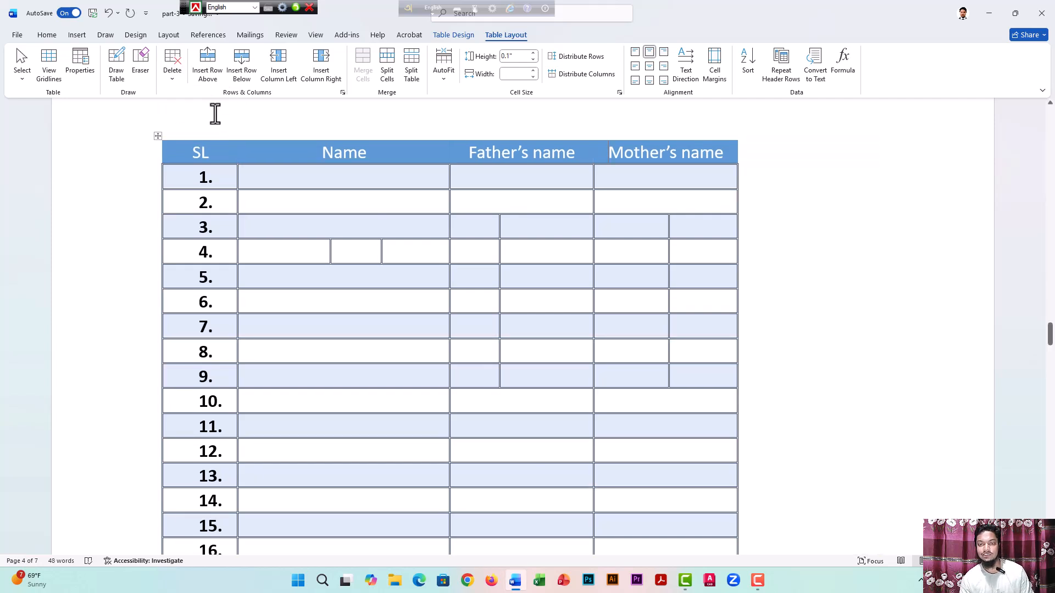
pyautogui.hotkey('ctrl', 'z')
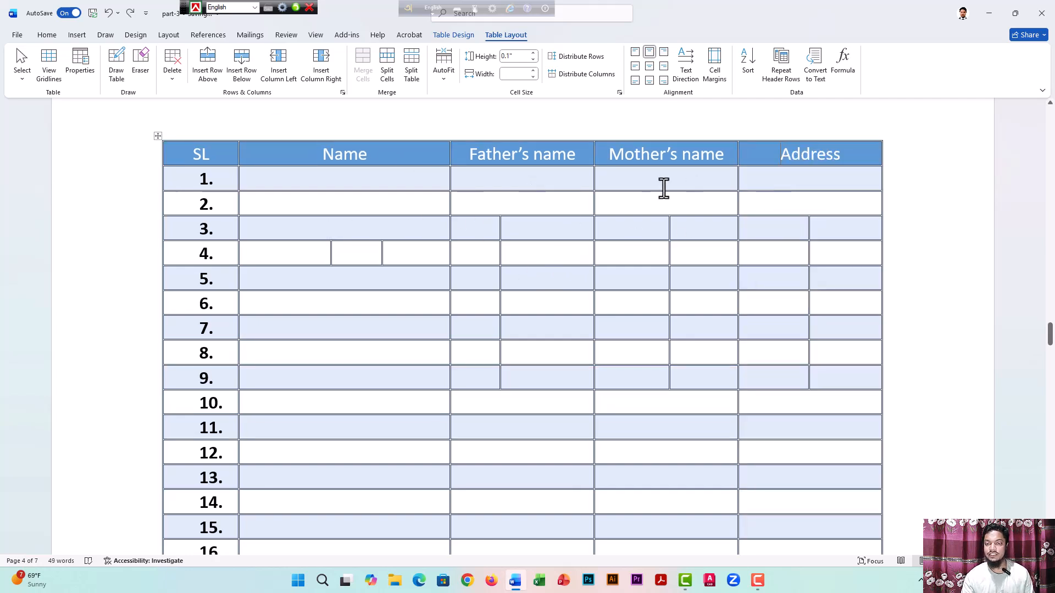
# Delete row 10 from the numbered table, check the numbering of the remaining rows, and undo the deletion
pyautogui.scroll(-3, 429, 336)
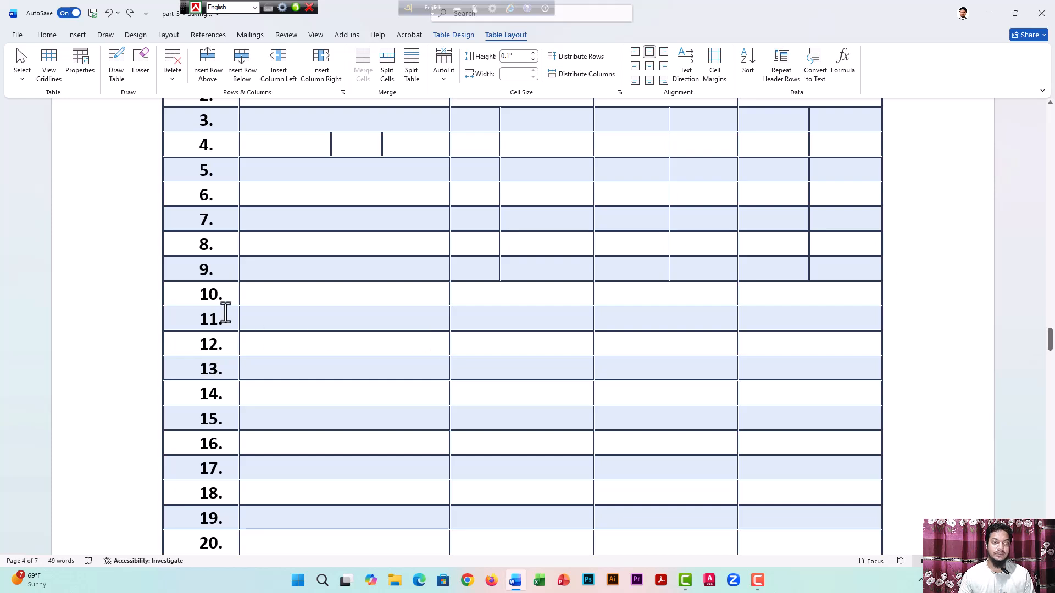
pyautogui.click(230, 296)
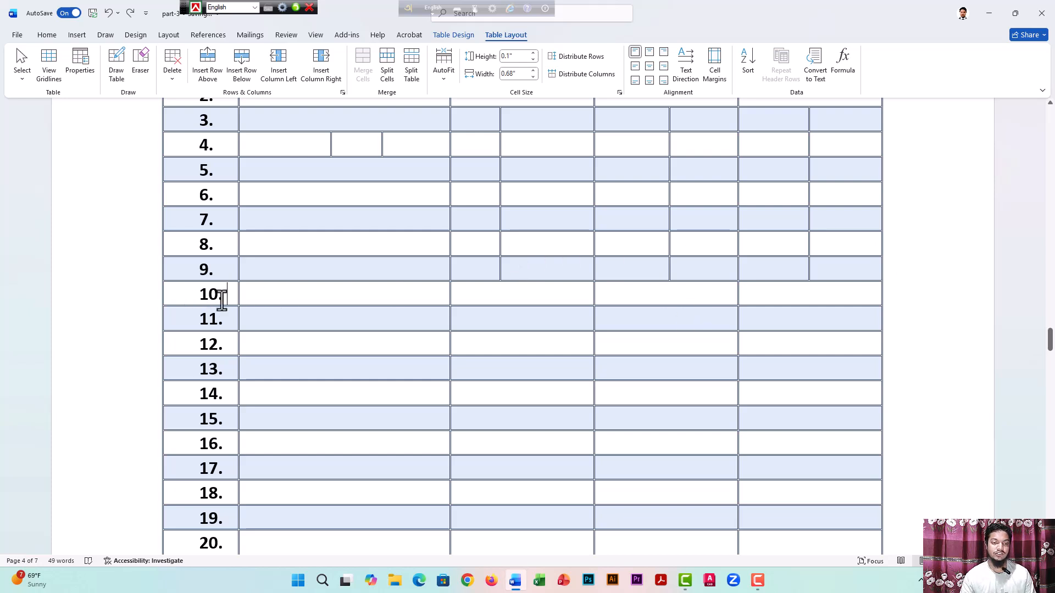
pyautogui.click(165, 76)
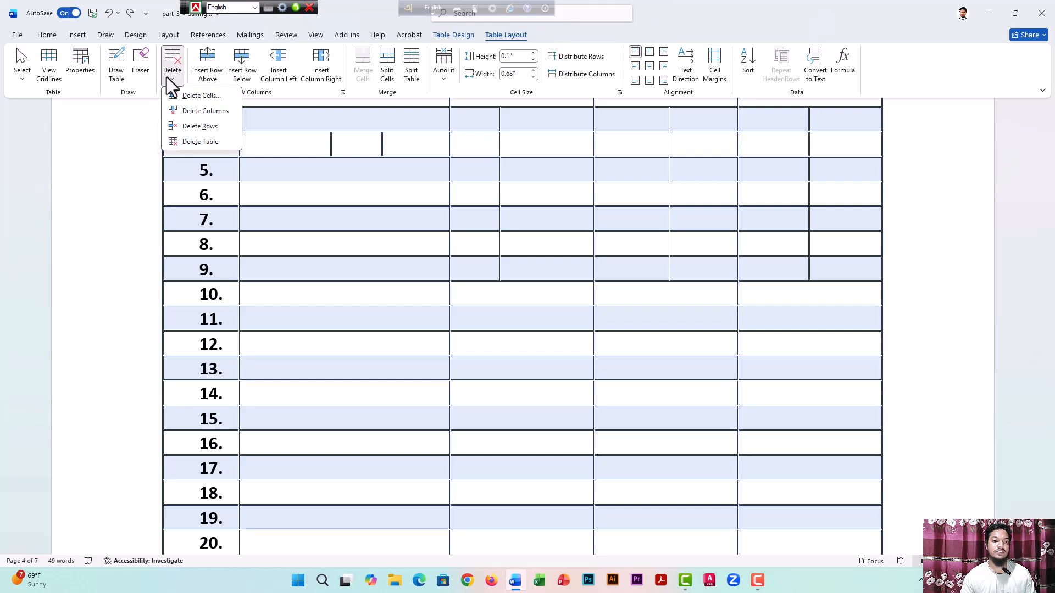
pyautogui.click(226, 126)
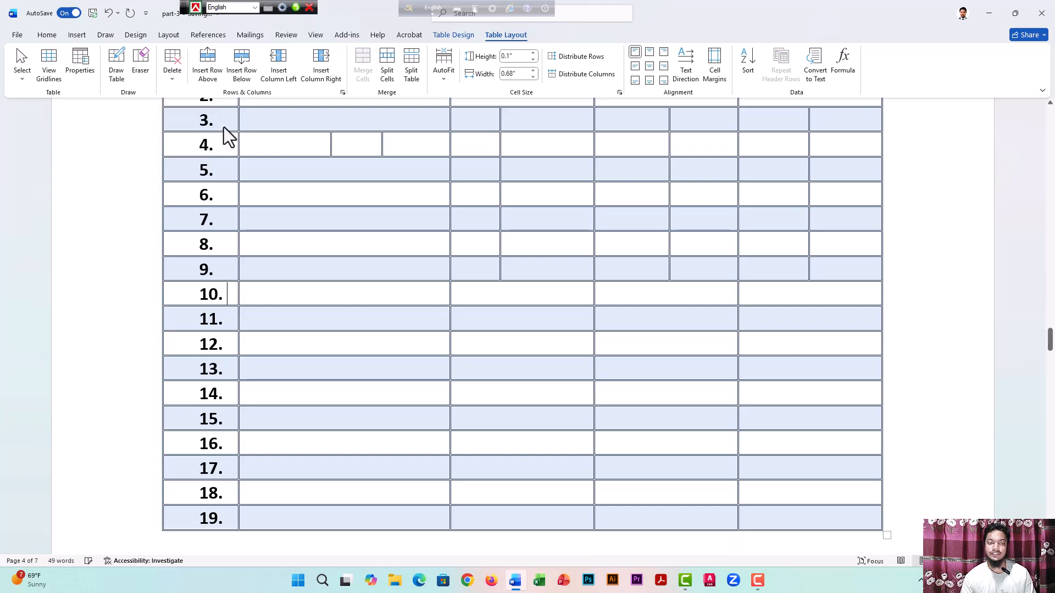
pyautogui.scroll(-2, 231, 302)
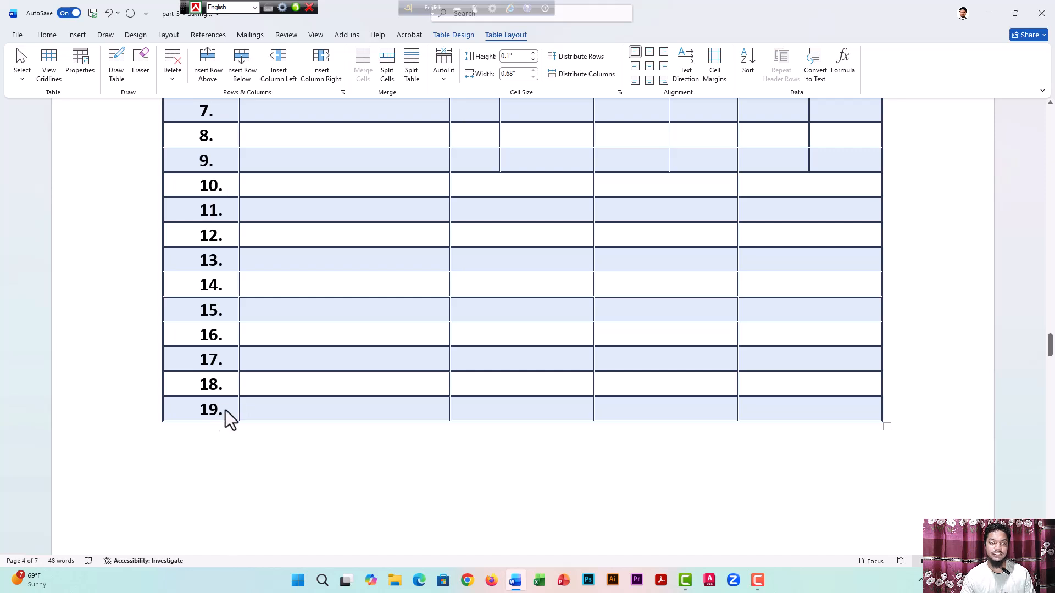
pyautogui.scroll(4, 225, 417)
pyautogui.scroll(-4, 229, 407)
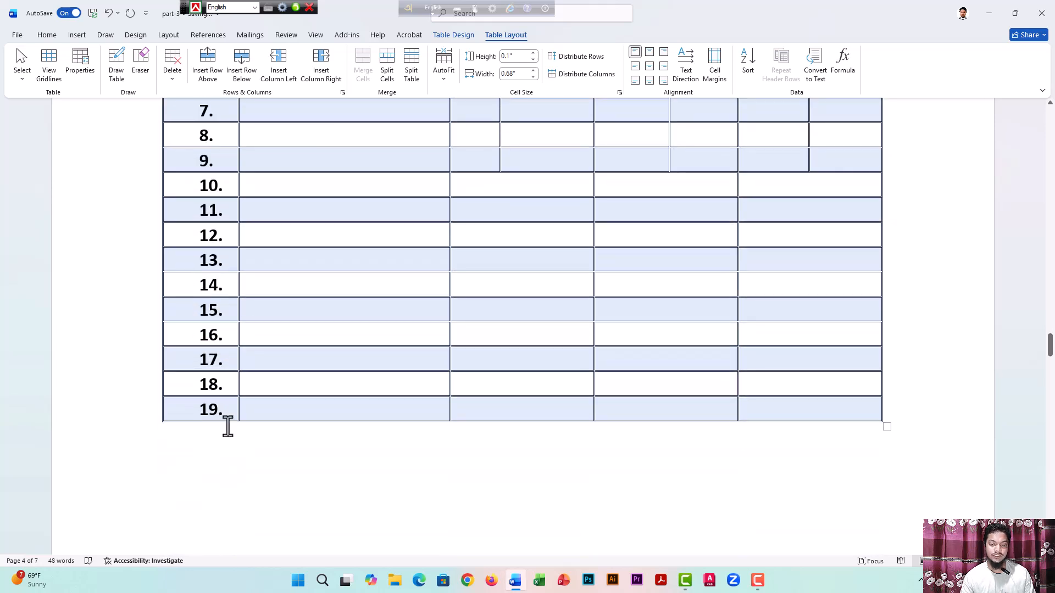
pyautogui.scroll(1, 236, 418)
pyautogui.scroll(1, 226, 299)
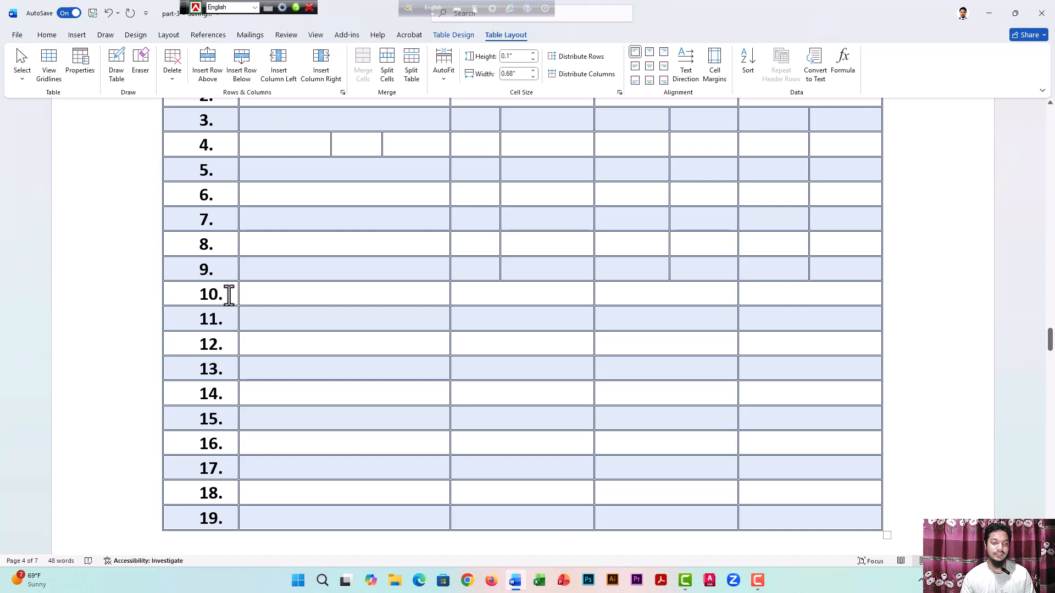
pyautogui.click(227, 295)
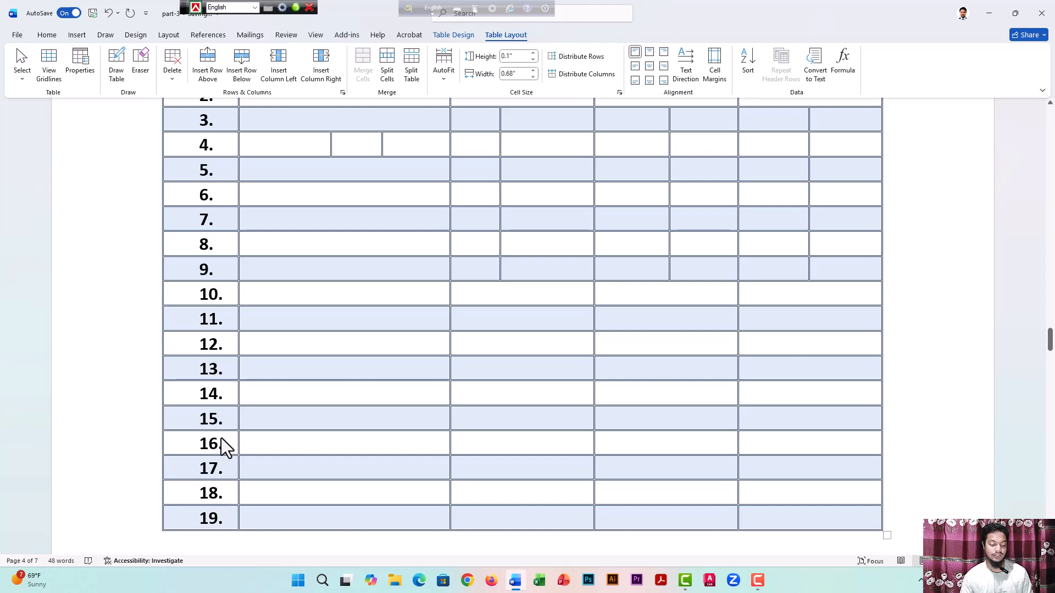
pyautogui.hotkey('ctrl', 'z')
pyautogui.scroll(-5, 236, 374)
pyautogui.scroll(5, 230, 379)
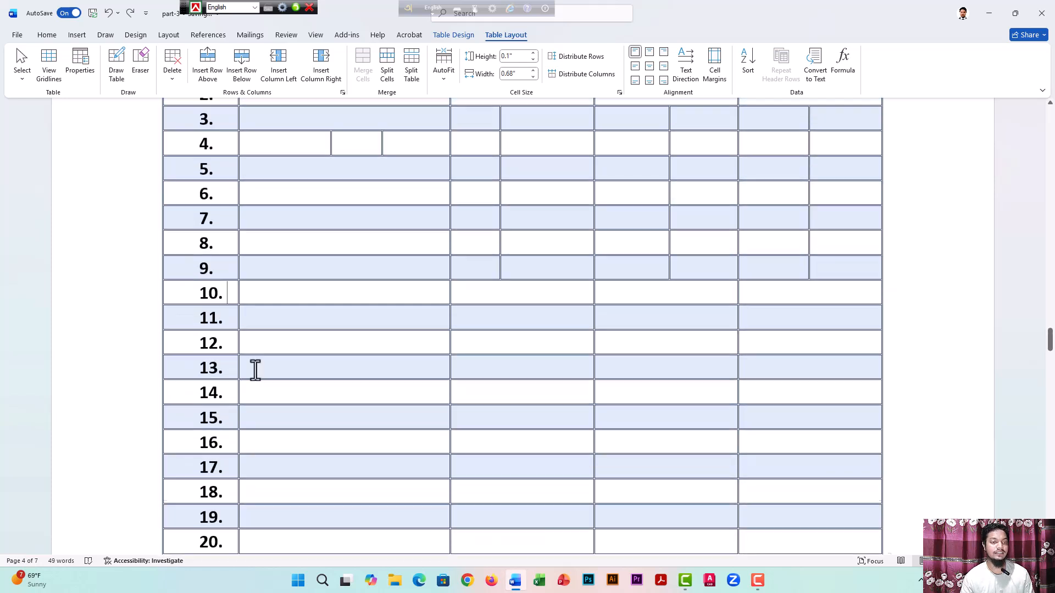
# Enter "hi" in the Name cell of row 11 and delete row 10 from the table
pyautogui.click(273, 295)
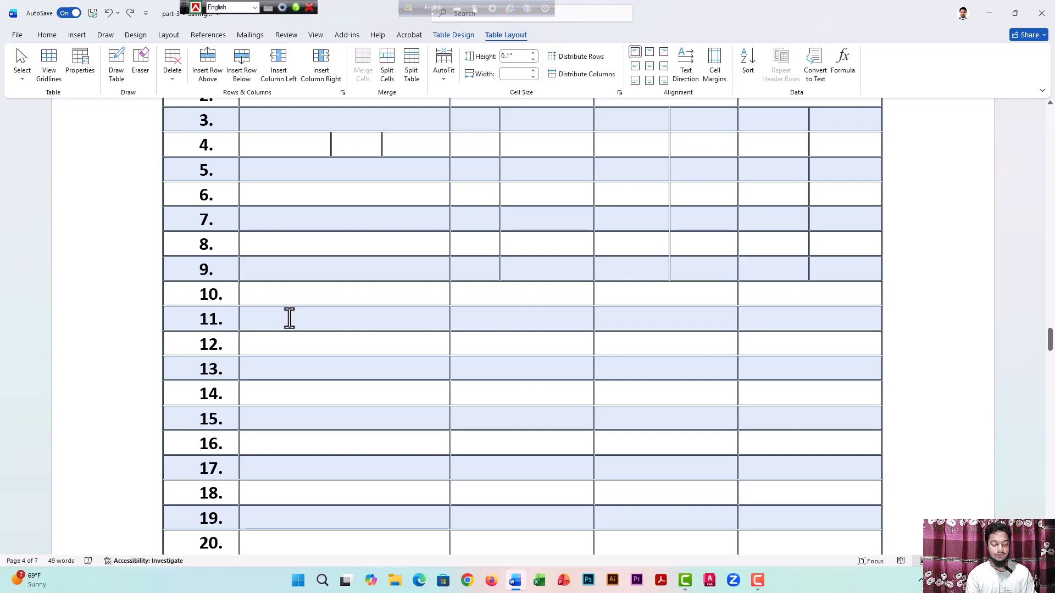
pyautogui.write('hi')
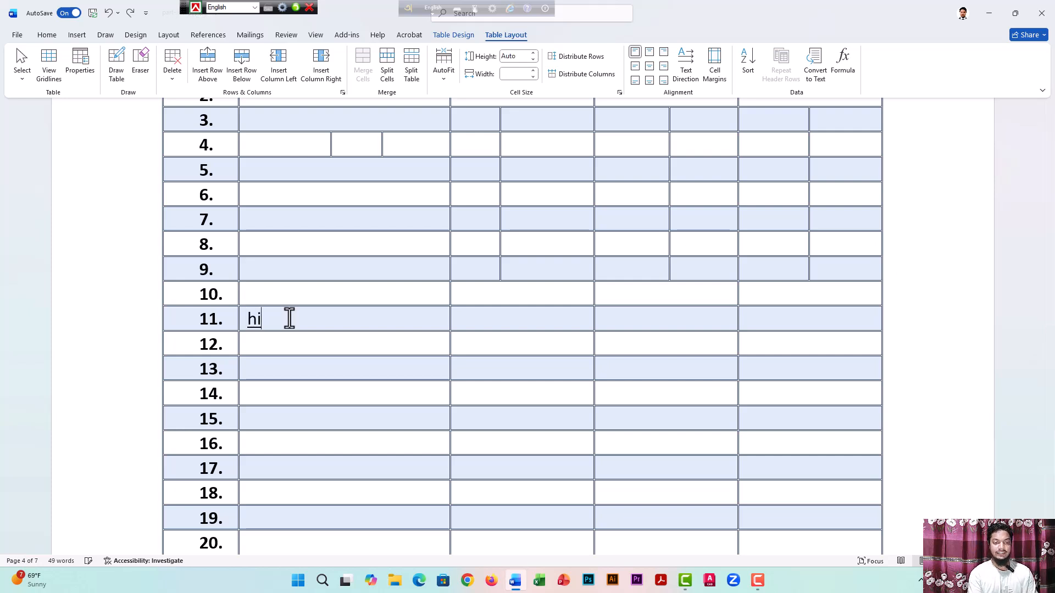
pyautogui.click(328, 369)
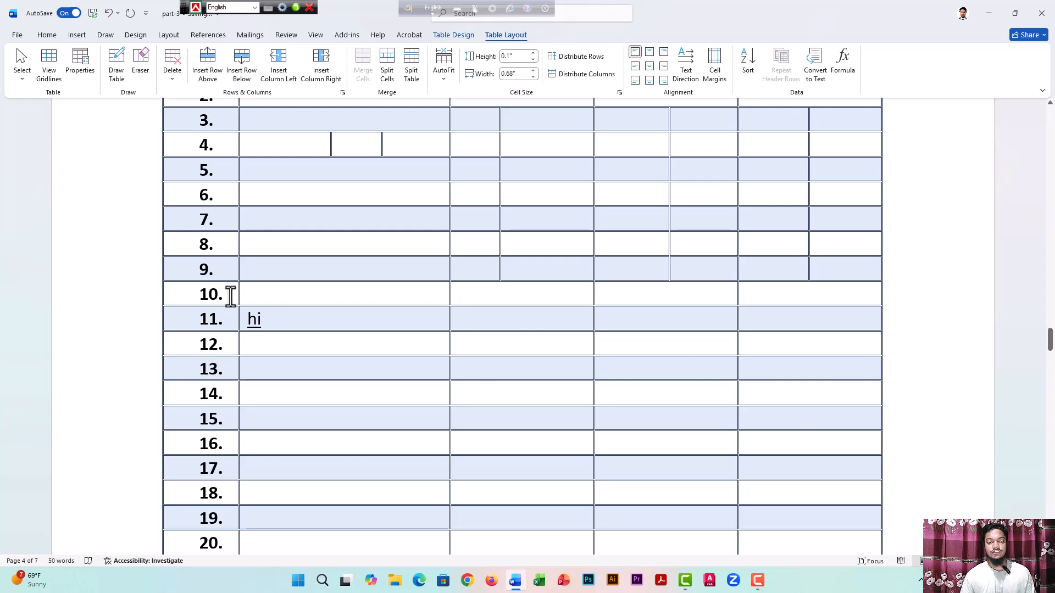
pyautogui.click(172, 77)
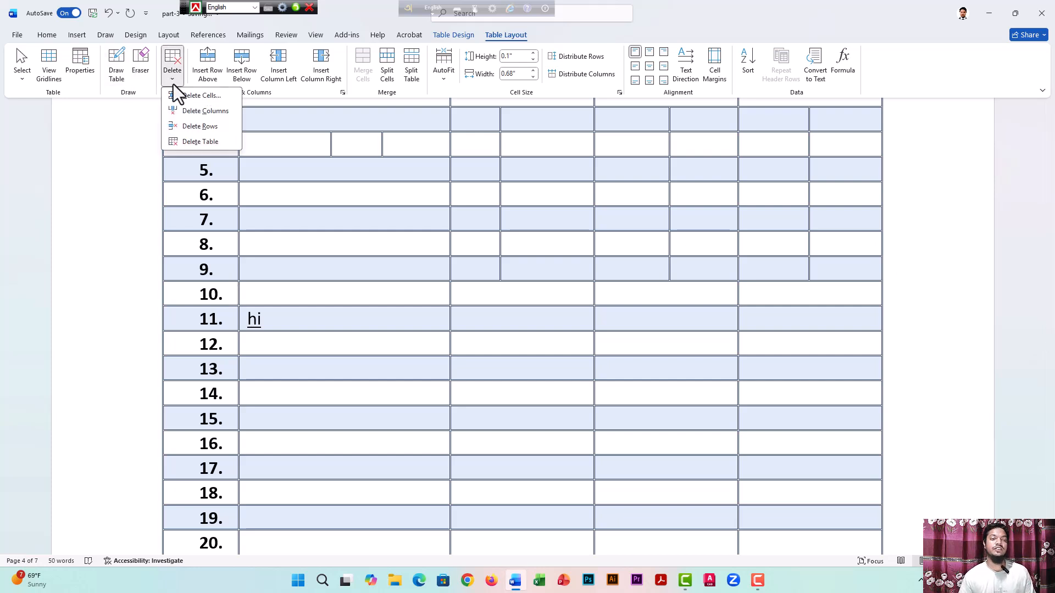
pyautogui.click(214, 126)
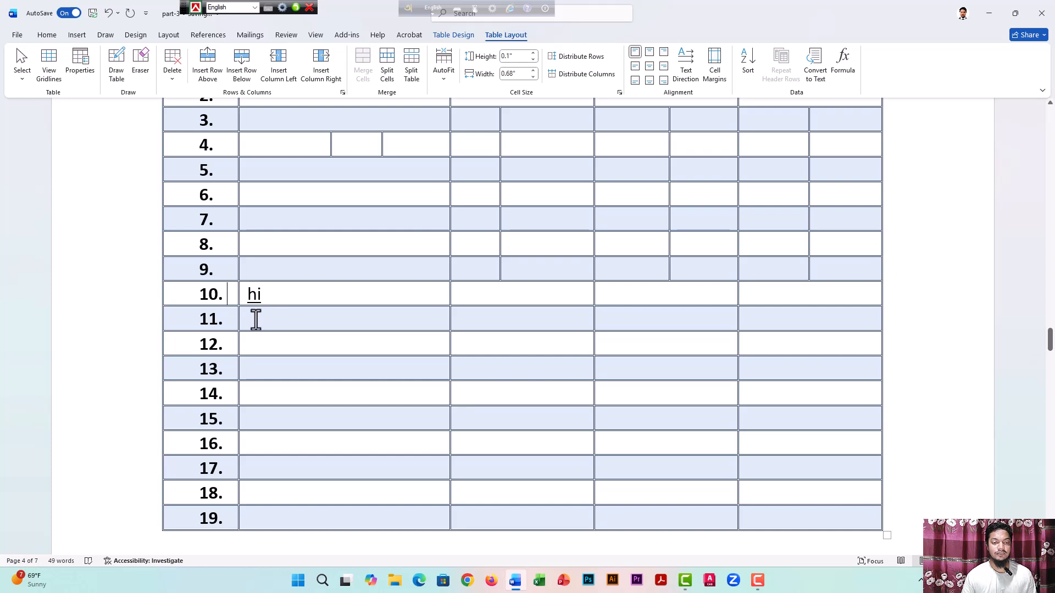
pyautogui.scroll(-1, 302, 302)
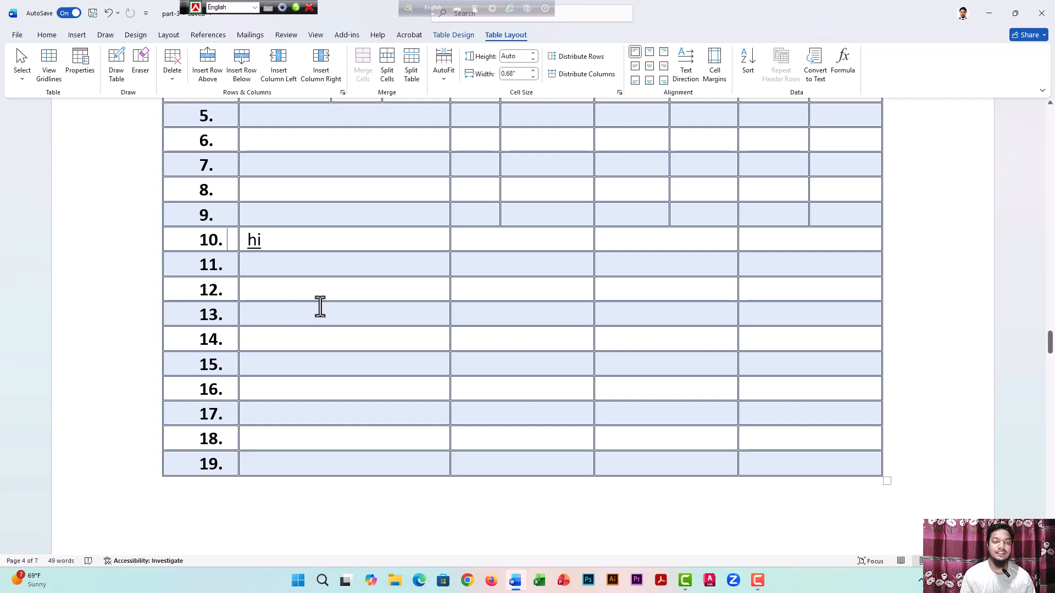
# Delete the entire blank table with four columns and four rows located above the SL table
pyautogui.scroll(3, 317, 308)
pyautogui.click(306, 252)
pyautogui.scroll(5, 313, 255)
pyautogui.scroll(6, 324, 297)
pyautogui.scroll(-3, 324, 306)
pyautogui.click(291, 320)
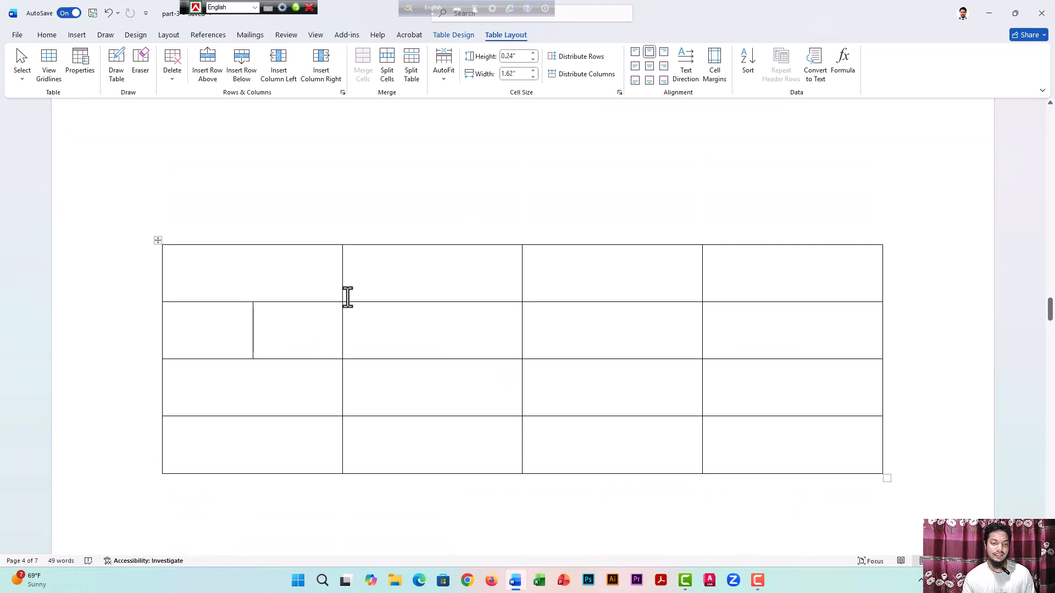
pyautogui.click(156, 239)
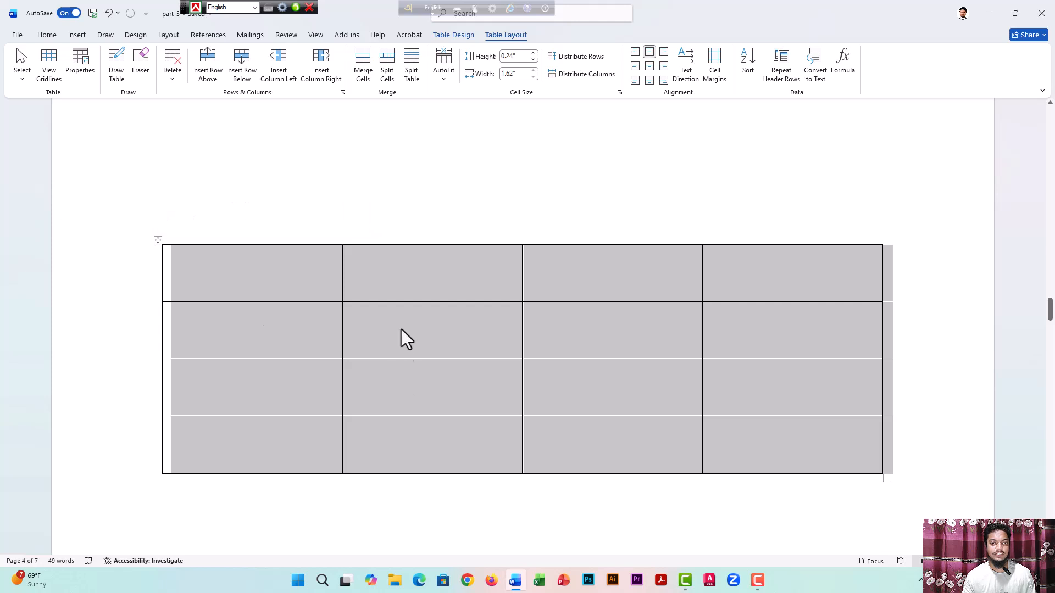
pyautogui.click(407, 330)
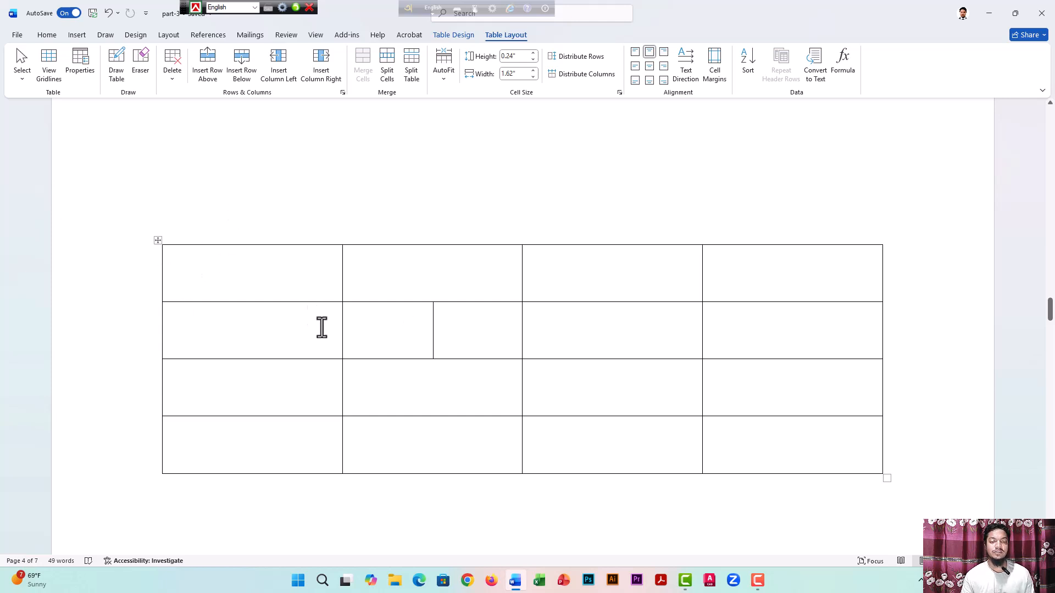
pyautogui.click(580, 286)
pyautogui.click(173, 84)
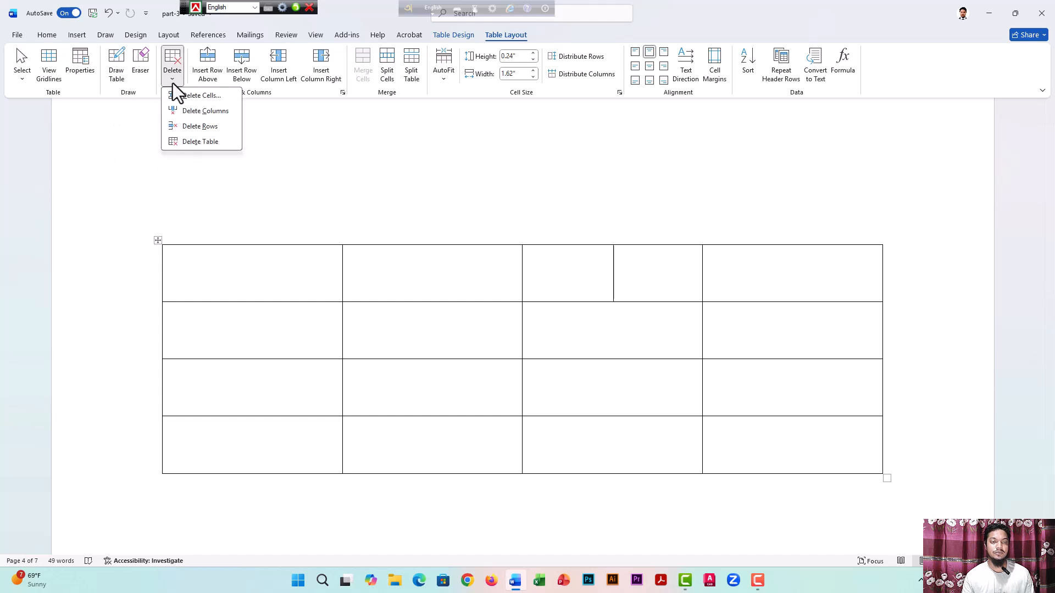
pyautogui.click(199, 144)
pyautogui.scroll(10, 497, 245)
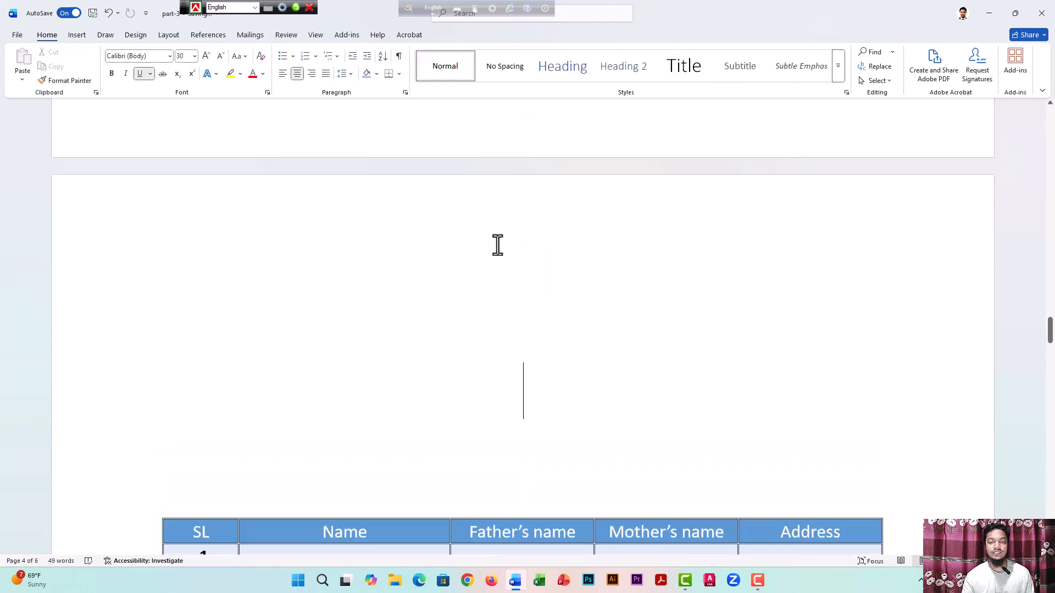
pyautogui.hotkey('ctrl', 'z')
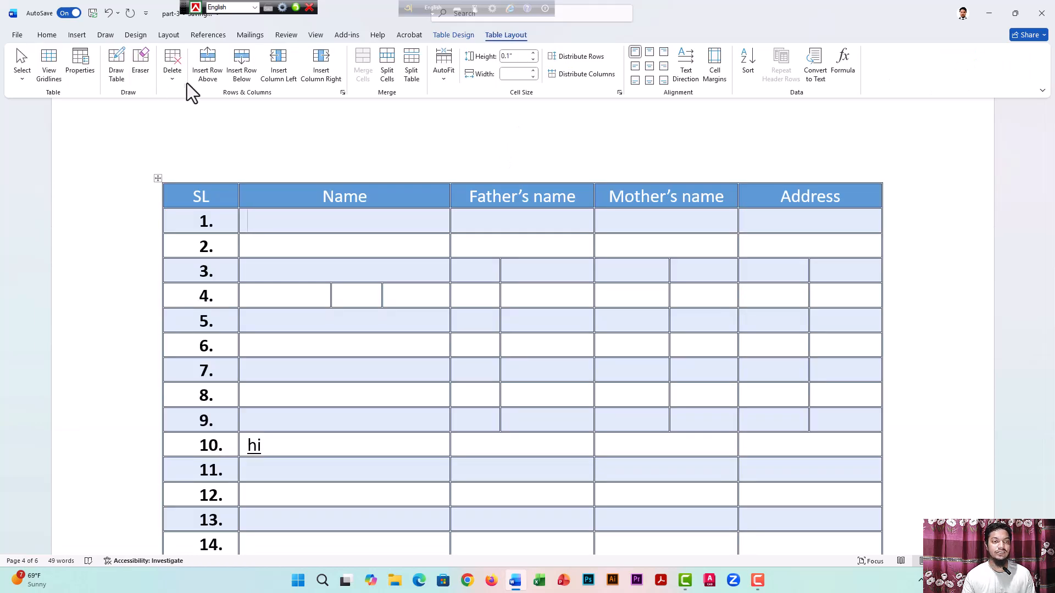
# Insert a blank column to the left of the Address column, and undo the insertion
pyautogui.scroll(1, 339, 280)
pyautogui.scroll(-2, 339, 278)
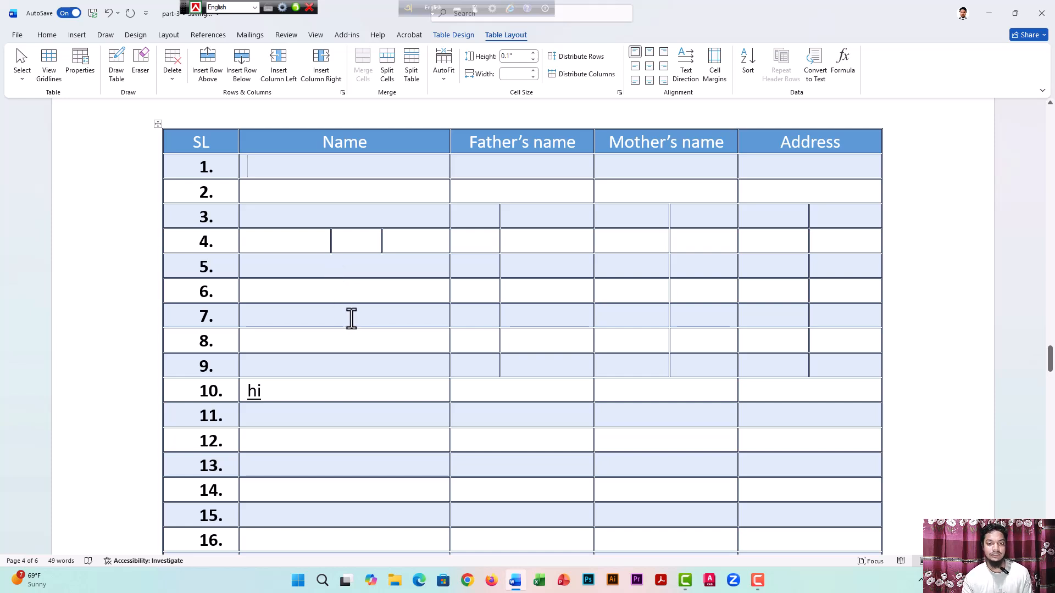
pyautogui.click(777, 168)
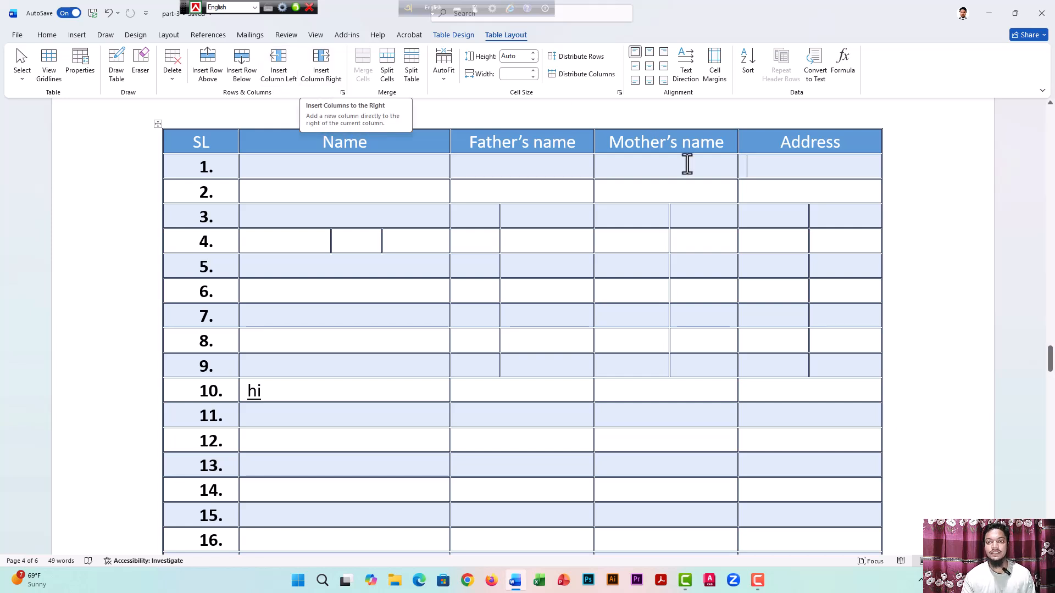
pyautogui.click(767, 142)
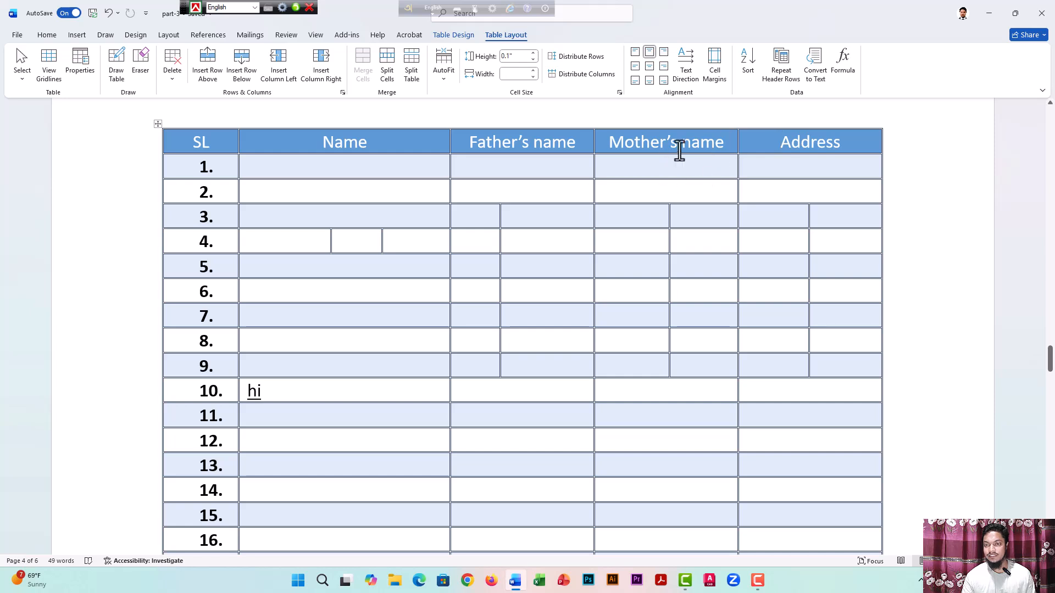
pyautogui.click(287, 81)
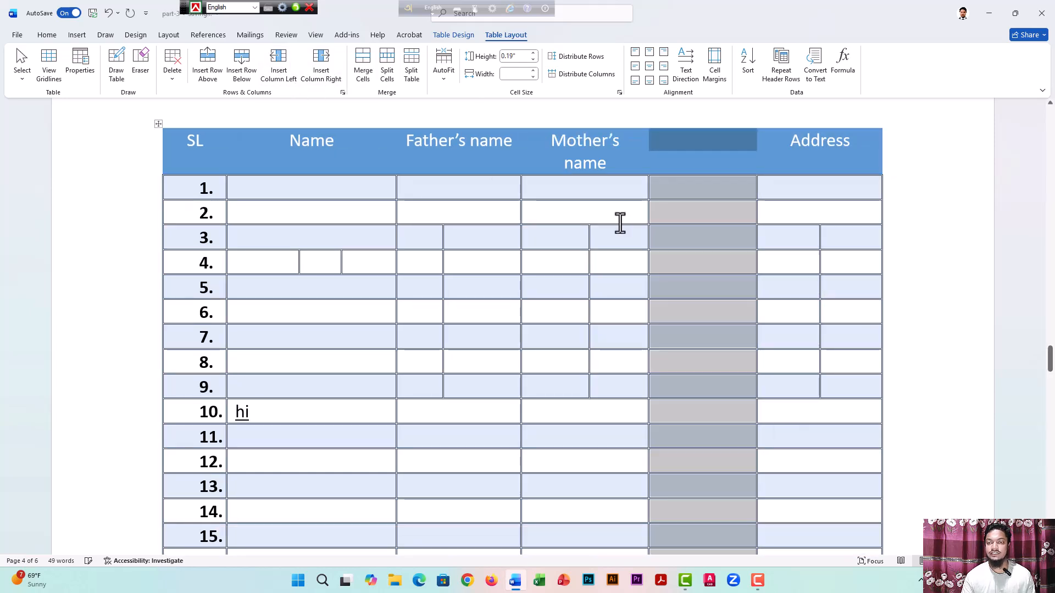
pyautogui.click(696, 154)
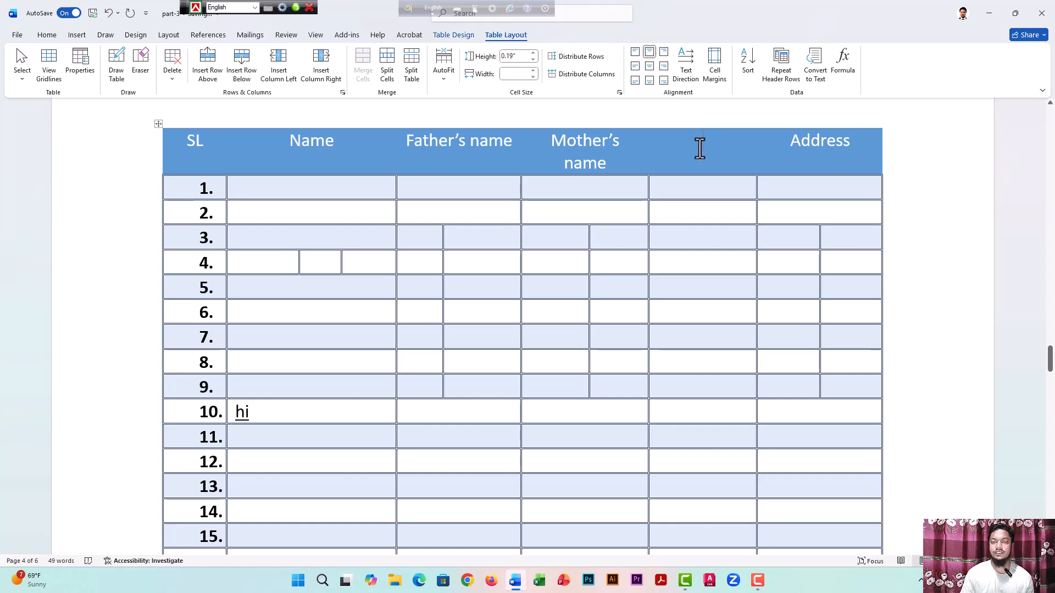
pyautogui.hotkey('ctrl', 'z')
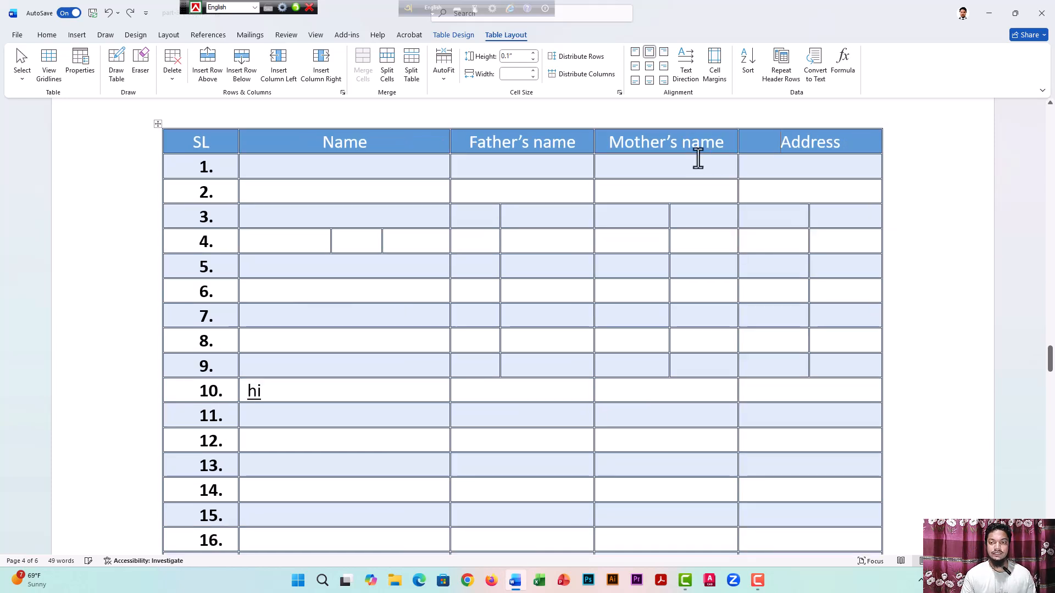
# Insert a blank column to the right of the Mother's name column
pyautogui.click(692, 142)
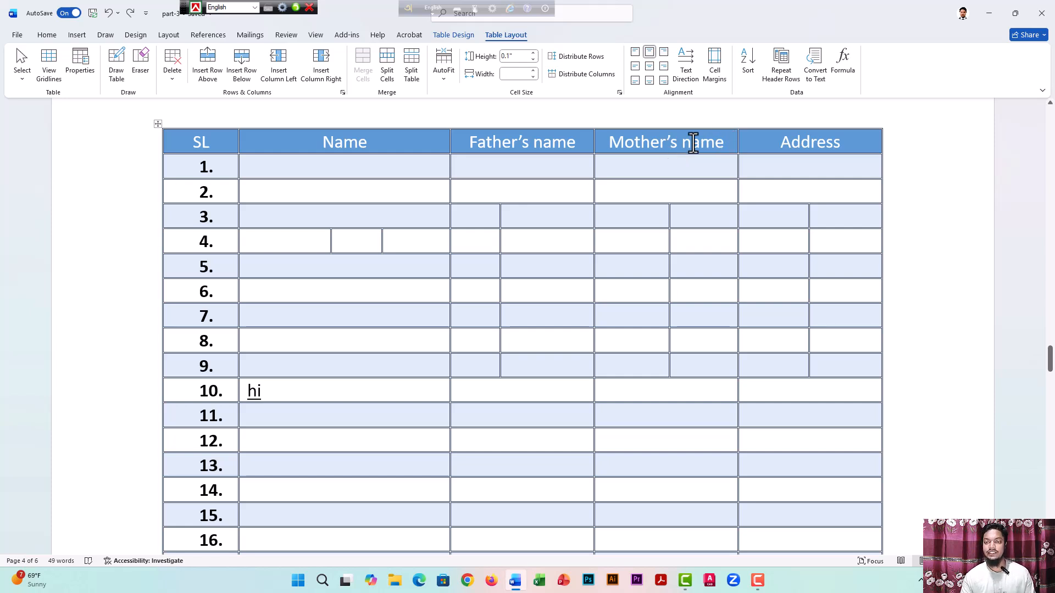
pyautogui.click(318, 64)
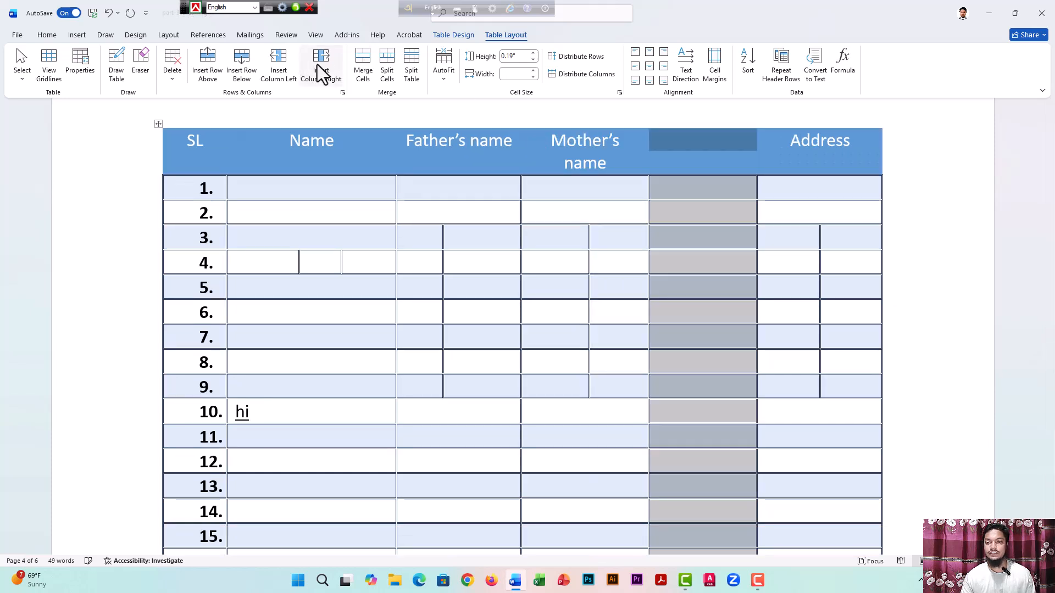
pyautogui.click(702, 215)
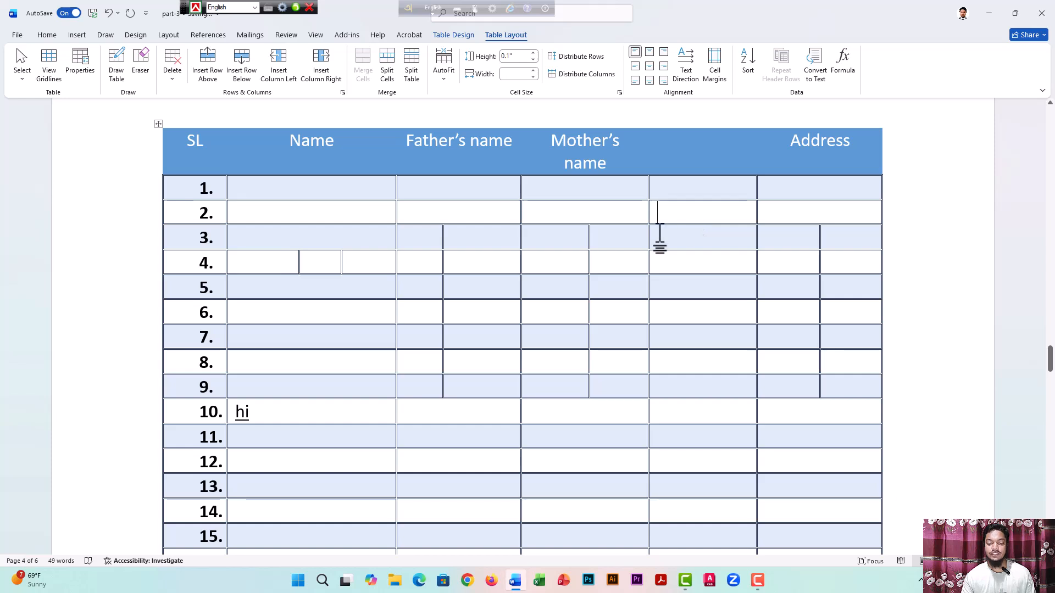
pyautogui.click(697, 154)
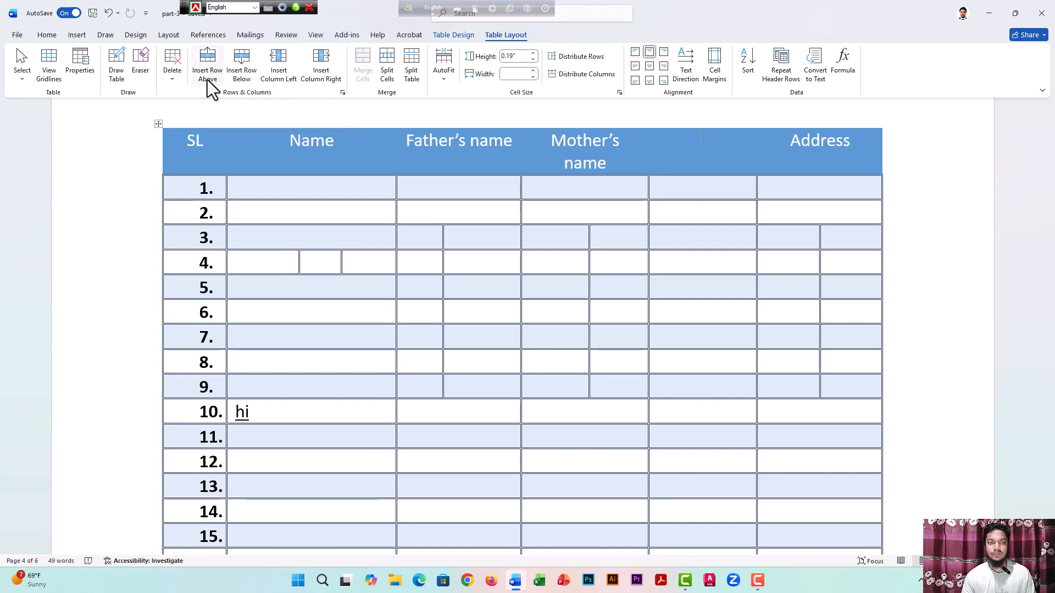
pyautogui.click(263, 269)
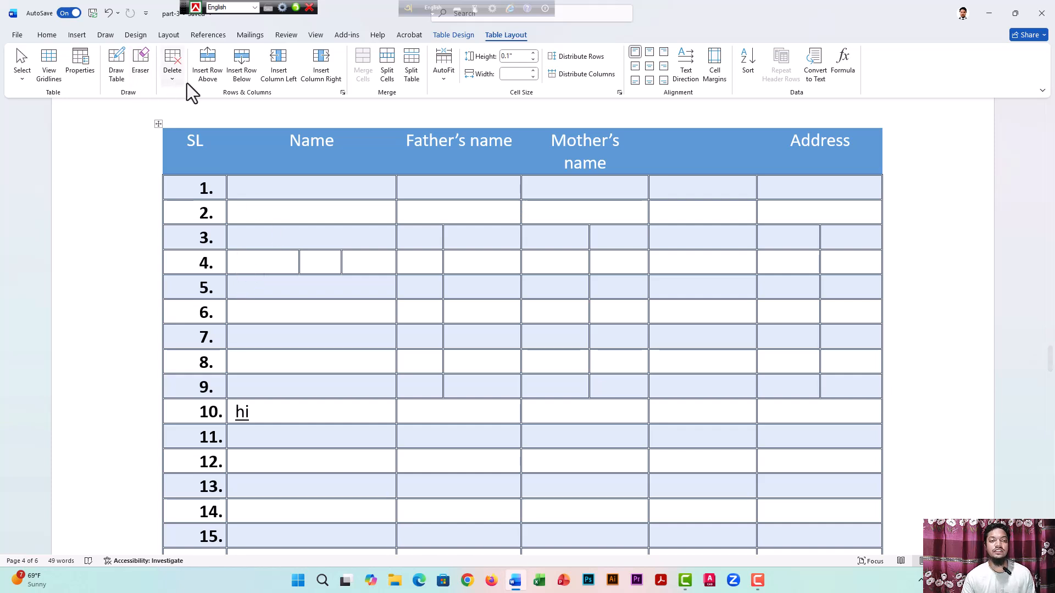
# Insert a blank row below row 4 of the table
pyautogui.click(236, 81)
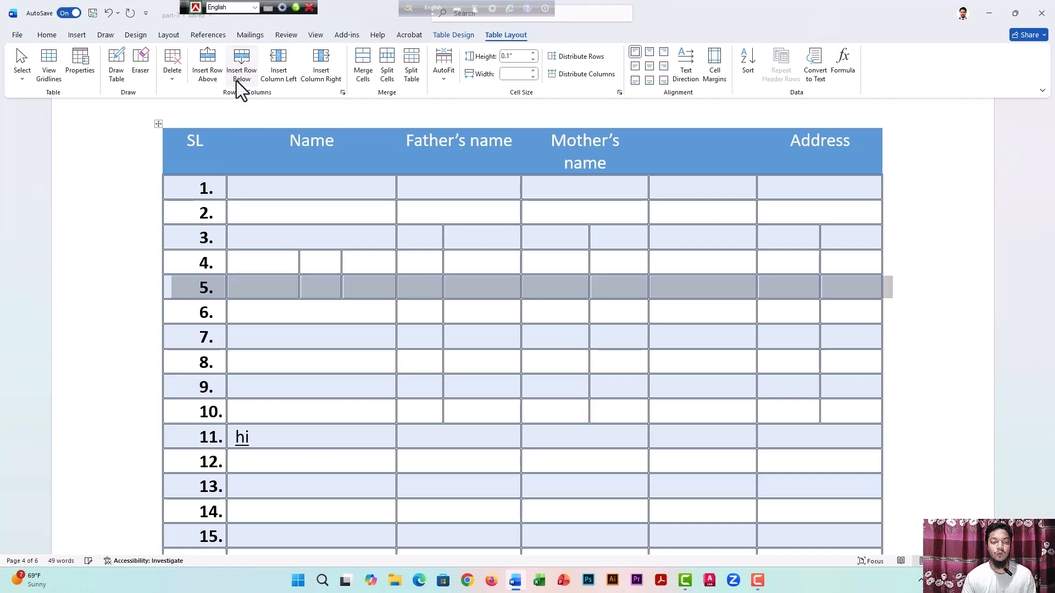
pyautogui.click(260, 288)
pyautogui.click(261, 265)
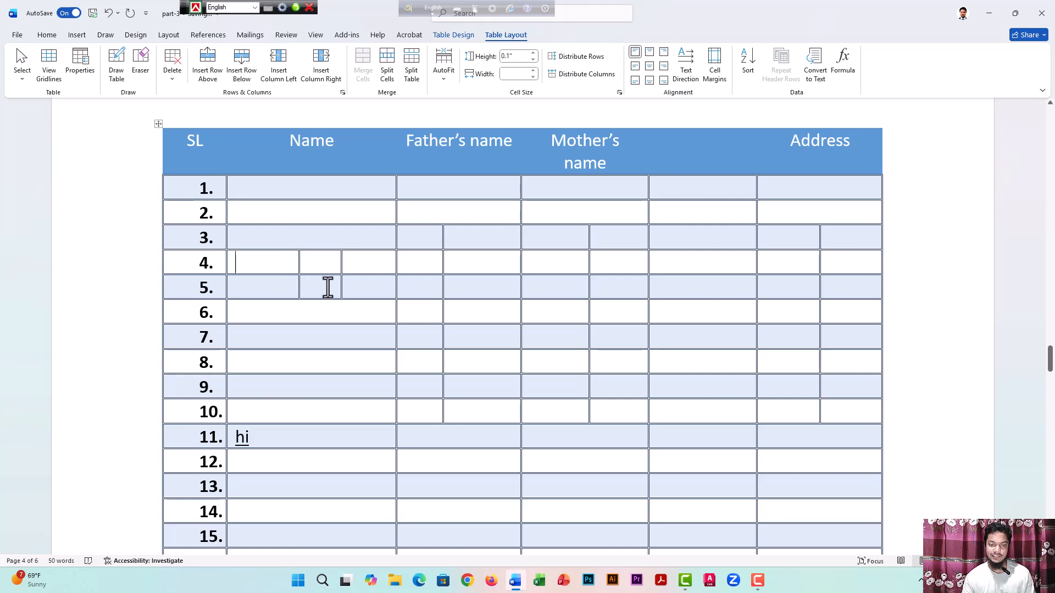
# Insert a blank row below the row whose Name cell contains "hi"
pyautogui.scroll(-3, 328, 287)
pyautogui.click(271, 275)
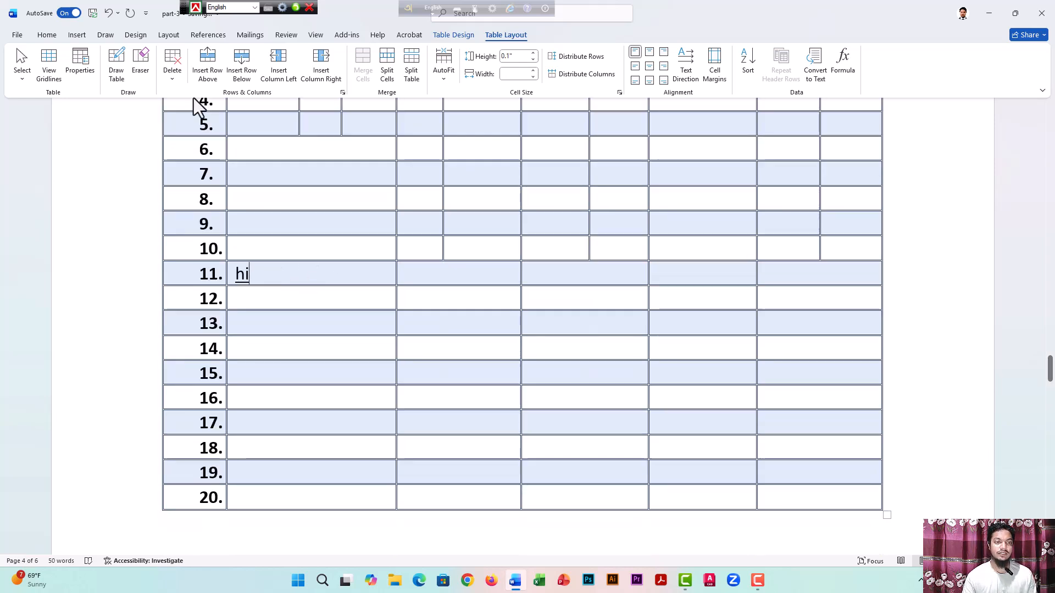
pyautogui.click(245, 79)
pyautogui.click(276, 301)
pyautogui.scroll(-2, 242, 385)
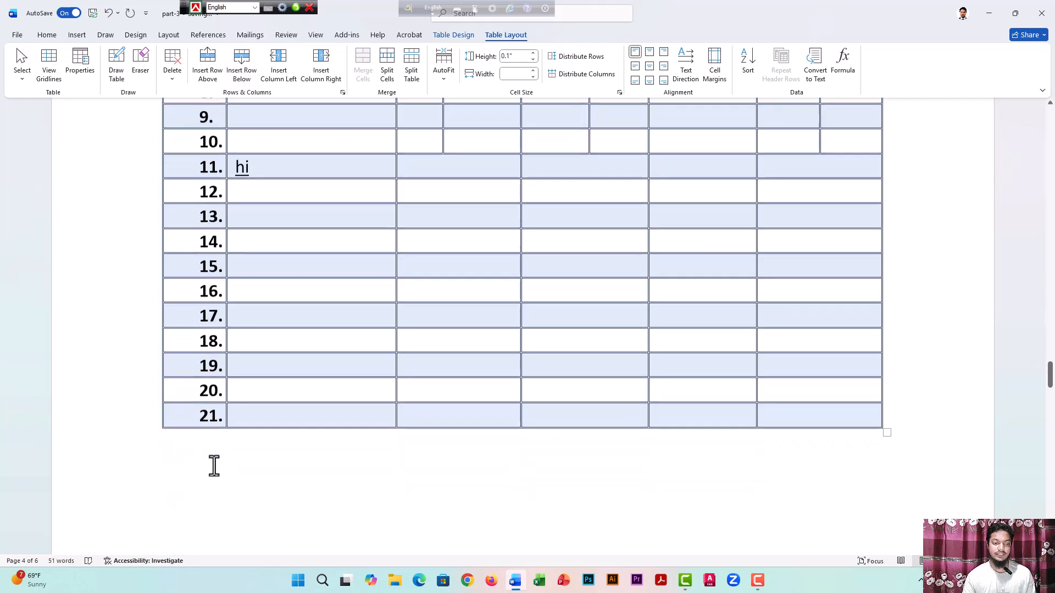
pyautogui.scroll(3, 249, 412)
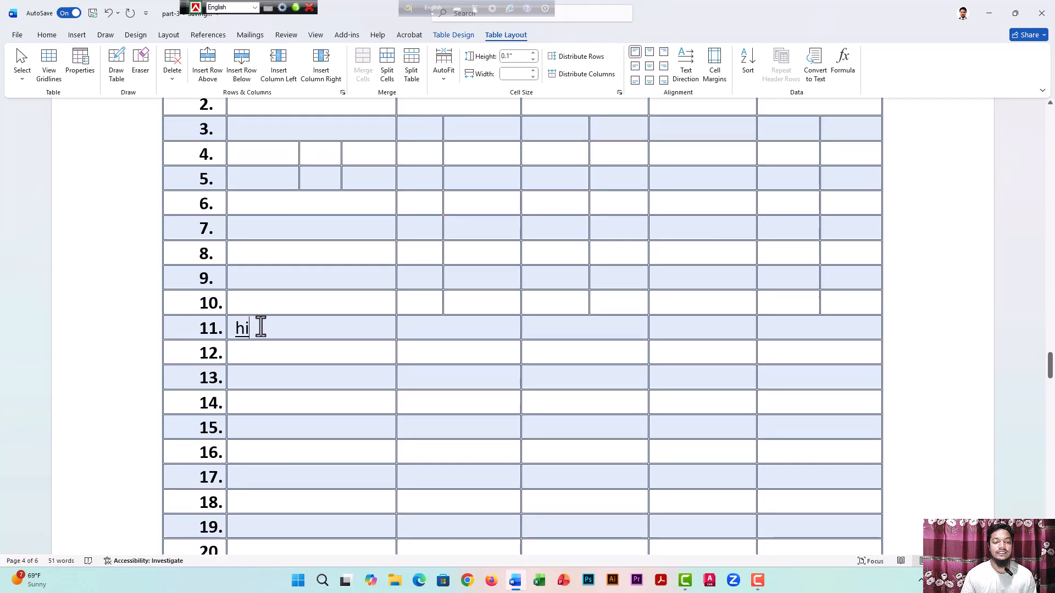
# Enter "hello" in the Name cell of row 10
pyautogui.click(256, 303)
pyautogui.write('hello')
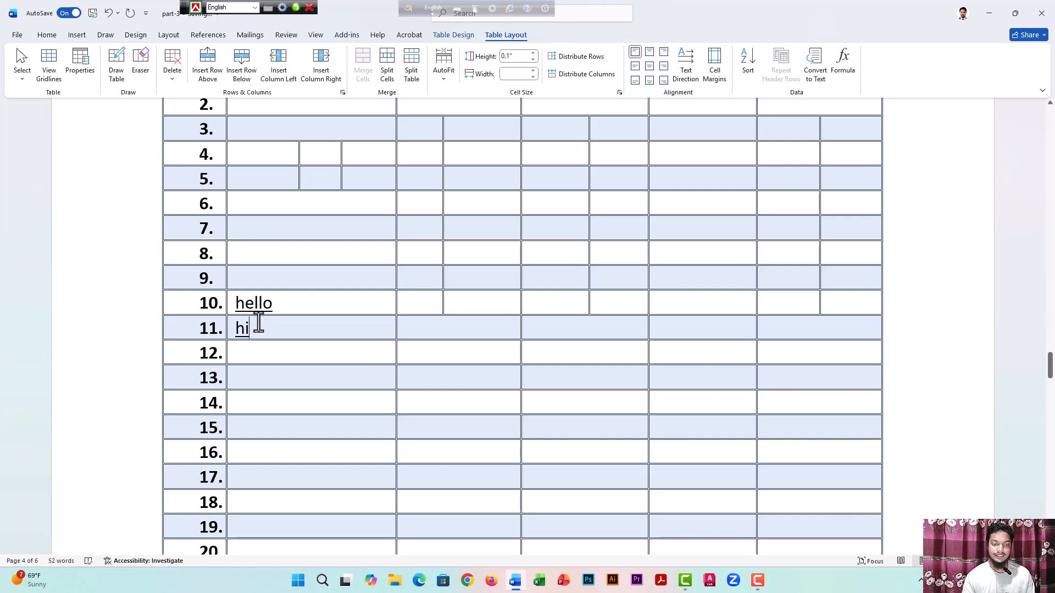
pyautogui.click(254, 303)
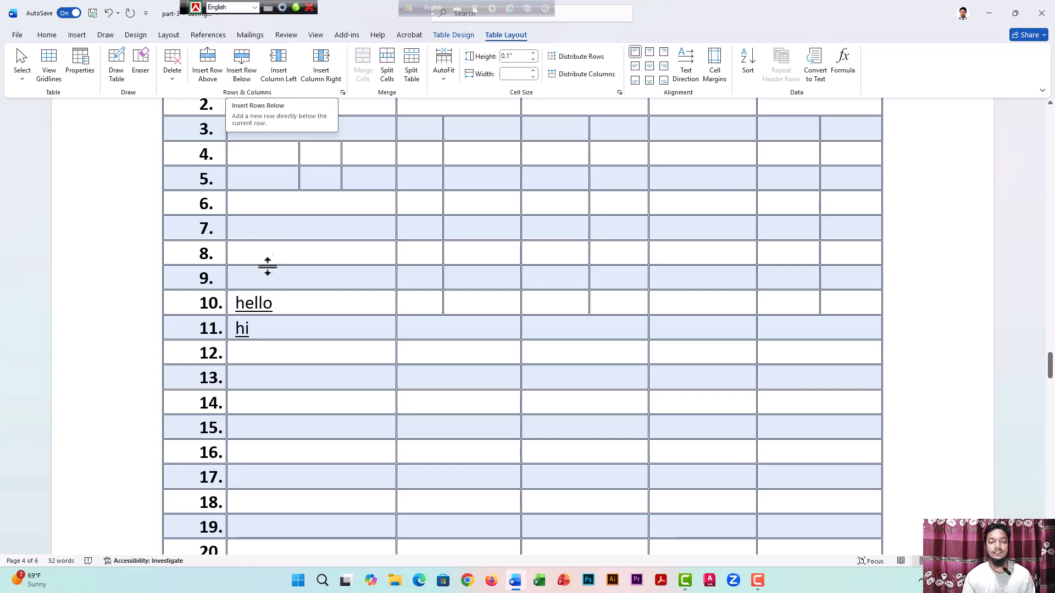
# Insert a blank row between the "hello" row and the "hi" row
pyautogui.click(271, 306)
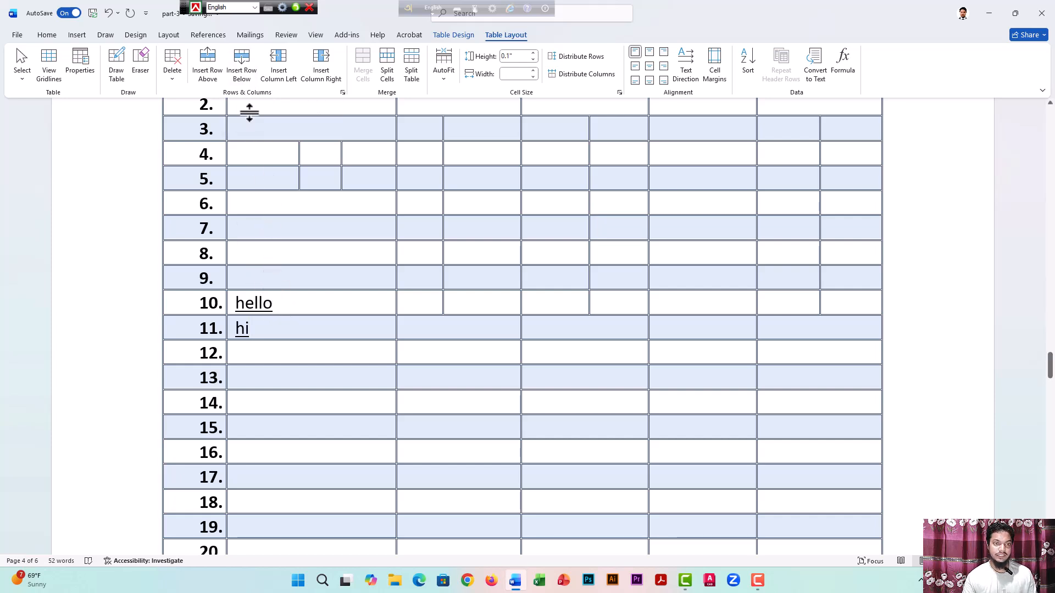
pyautogui.click(242, 70)
pyautogui.click(275, 334)
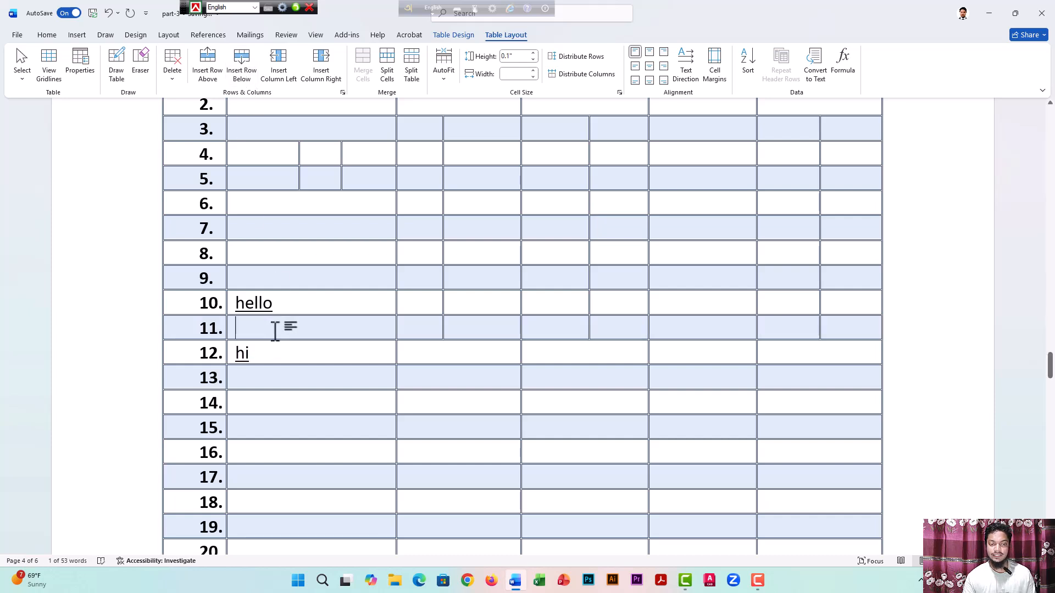
pyautogui.scroll(-3, 265, 154)
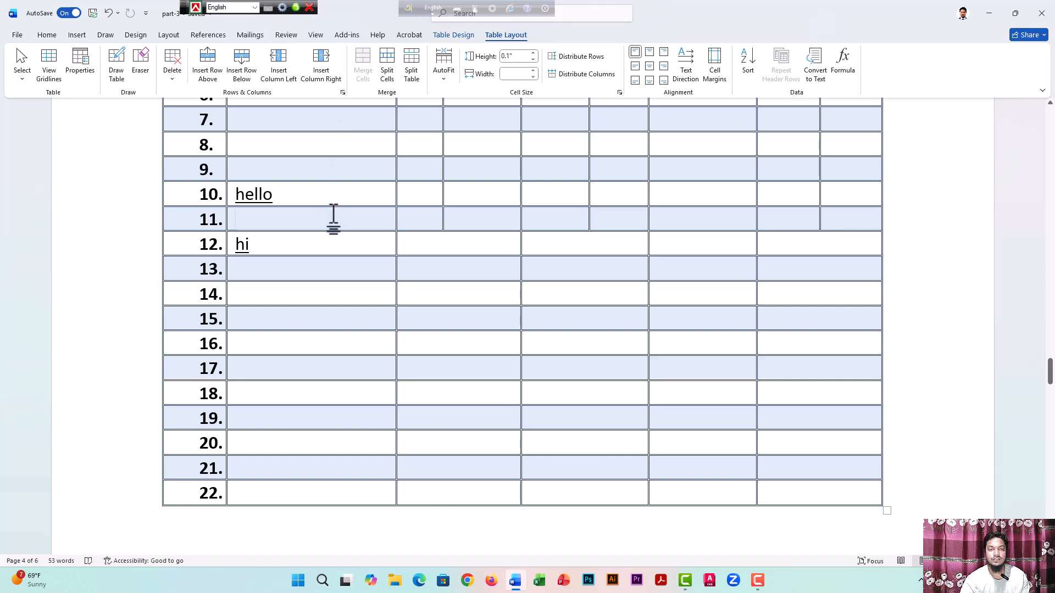
pyautogui.scroll(2, 346, 231)
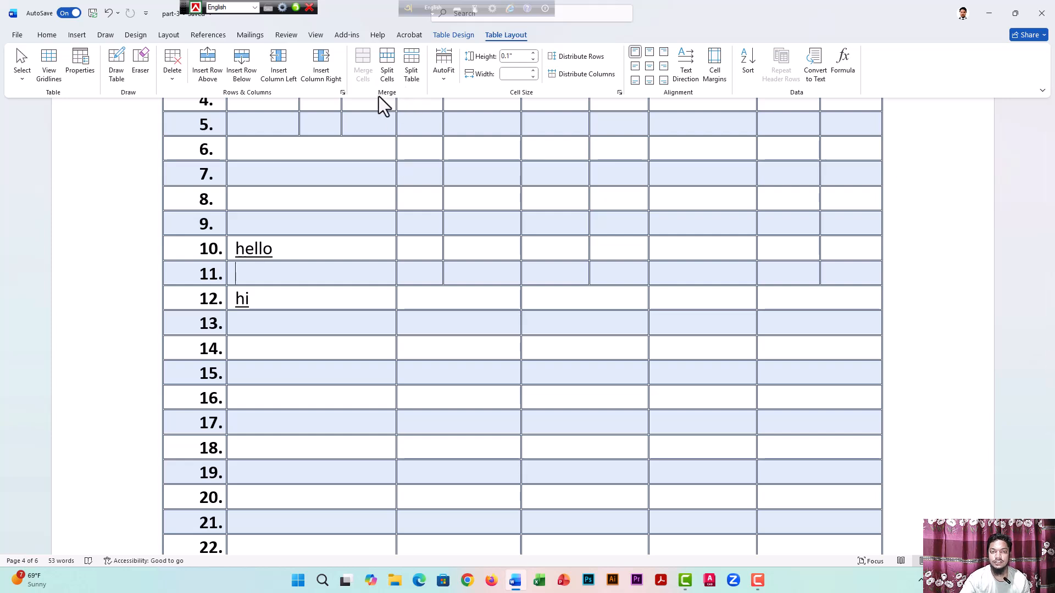
pyautogui.scroll(4, 485, 202)
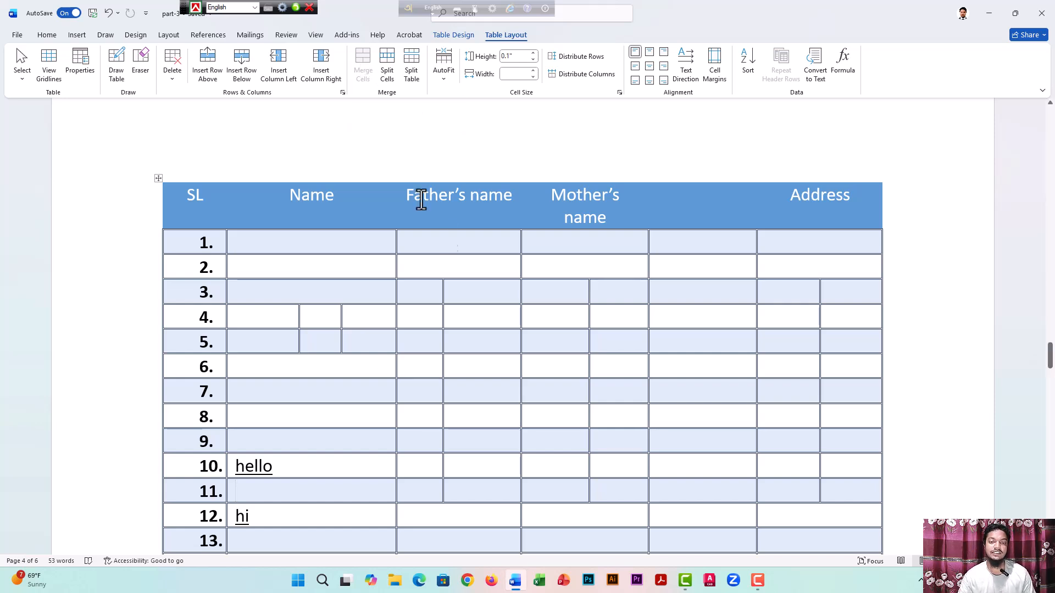
pyautogui.moveTo(473, 276); pyautogui.dragTo(602, 274)
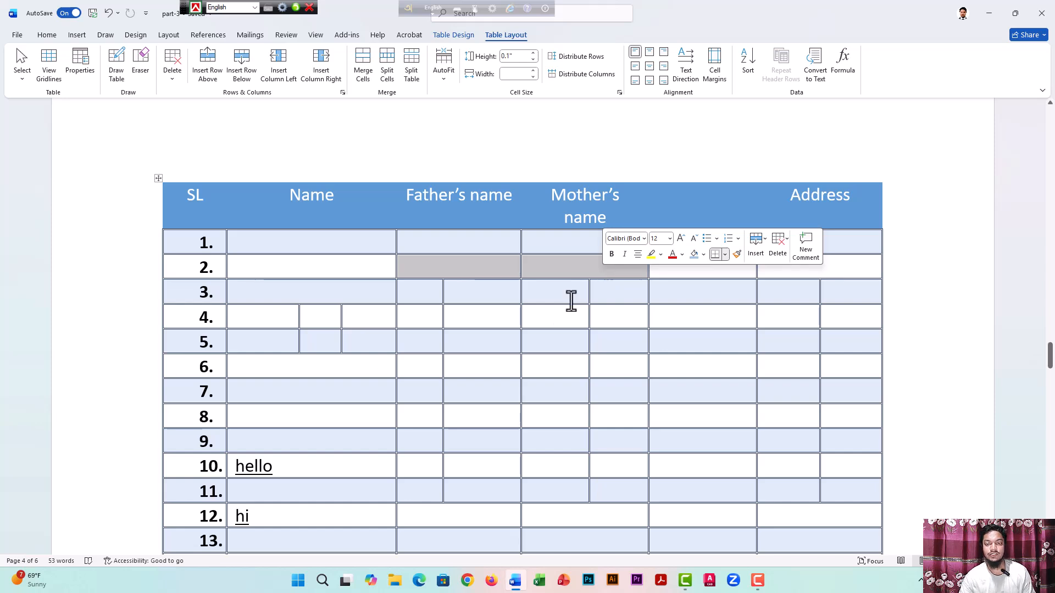
pyautogui.click(556, 321)
pyautogui.moveTo(514, 265); pyautogui.dragTo(536, 268)
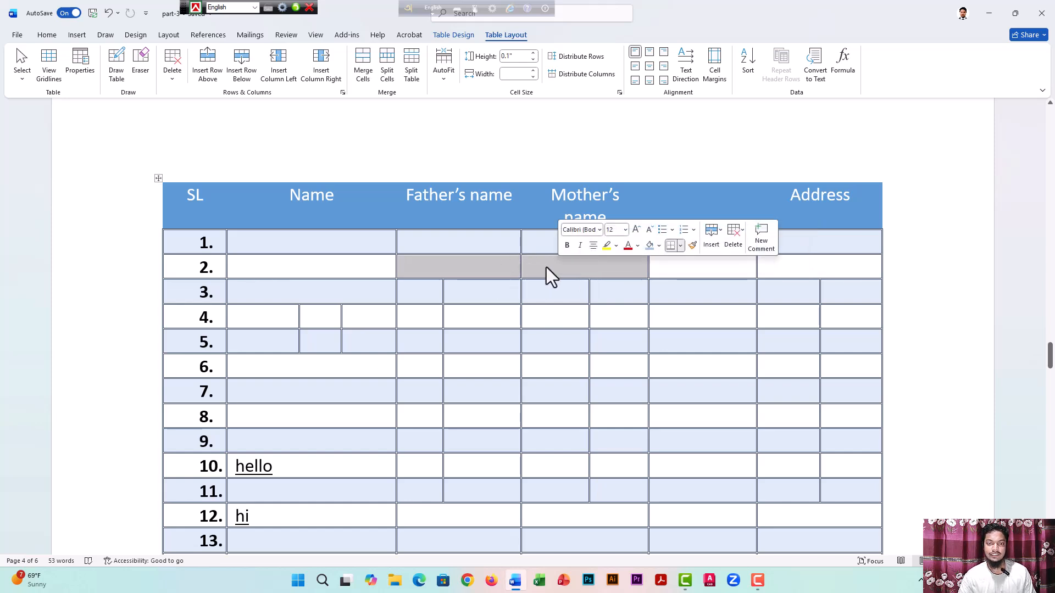
pyautogui.click(702, 334)
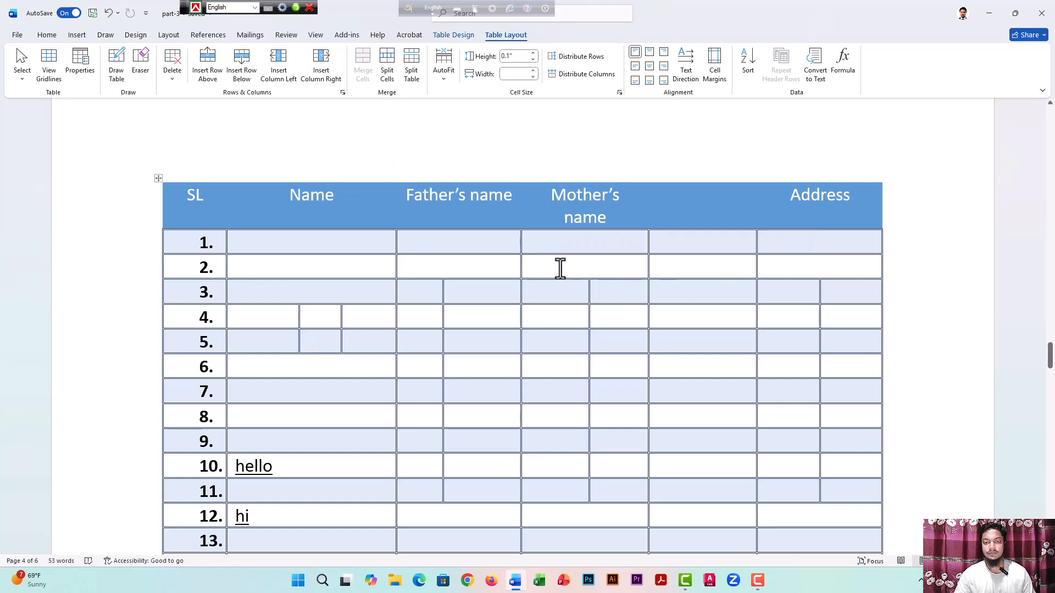
pyautogui.moveTo(509, 269); pyautogui.dragTo(693, 271)
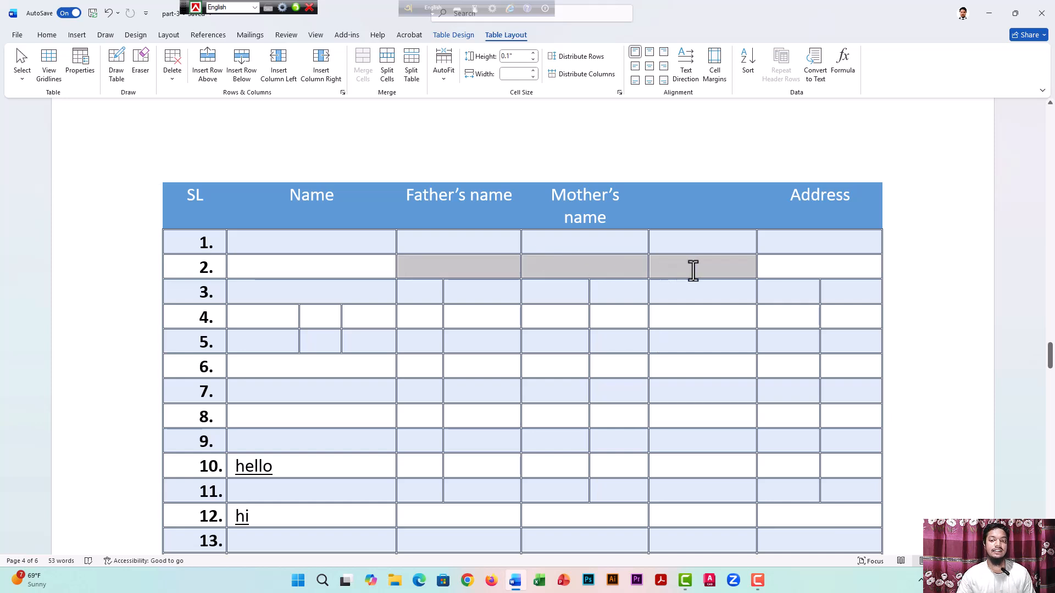
pyautogui.click(622, 290)
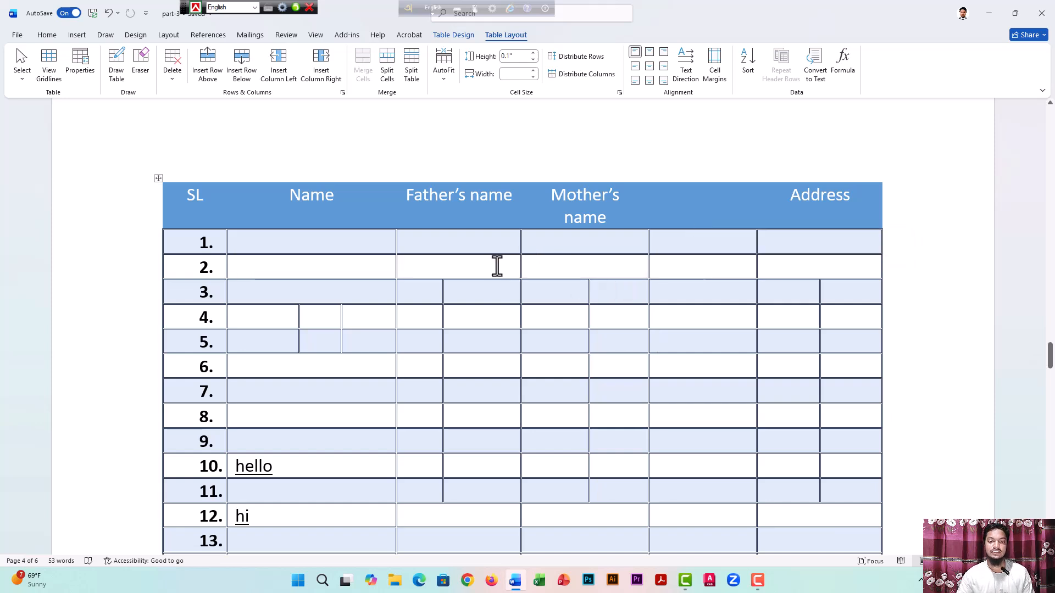
# Merge the row 1 cells under Father's name, Mother's name and the blank column into a single cell
pyautogui.moveTo(478, 245); pyautogui.dragTo(682, 243)
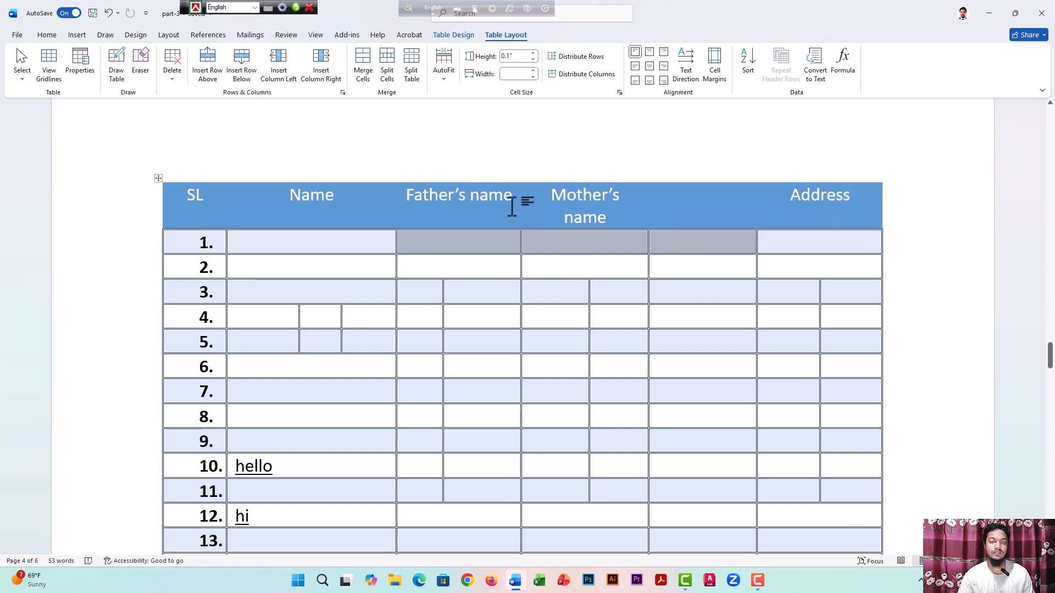
pyautogui.click(368, 66)
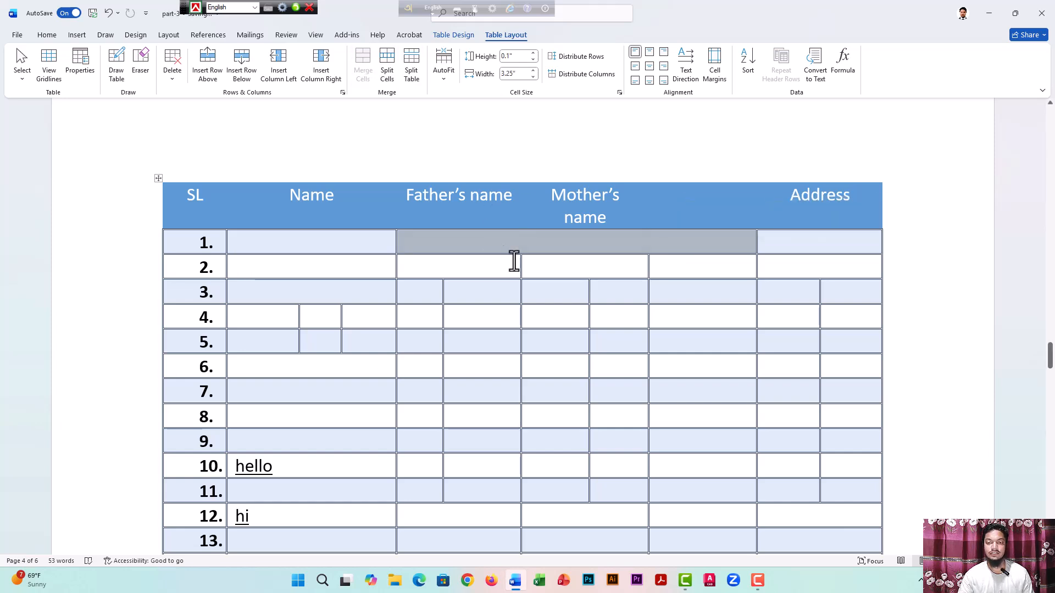
pyautogui.click(525, 289)
pyautogui.click(801, 243)
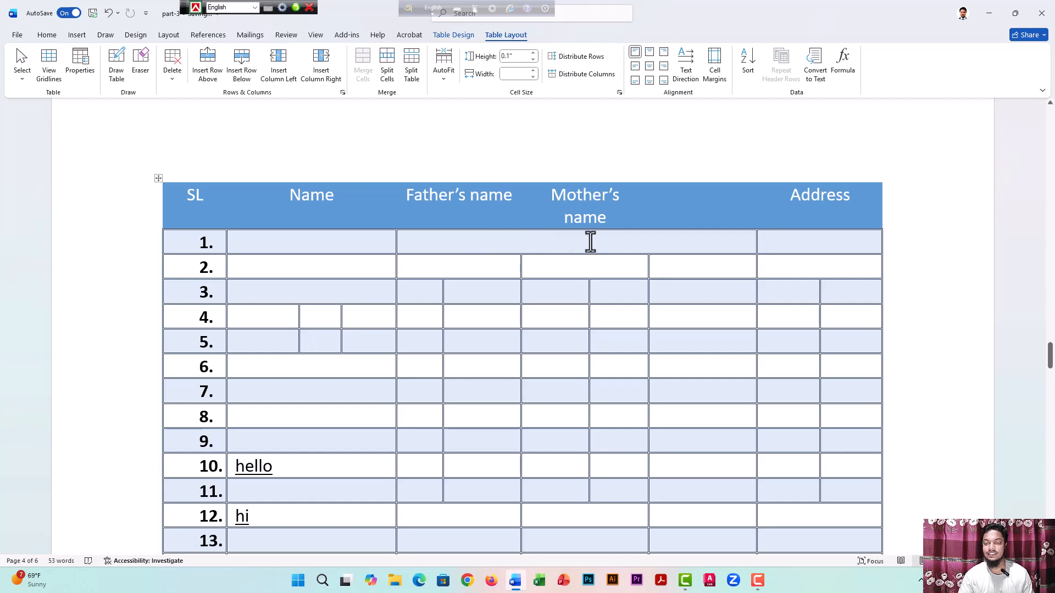
# Merge the cells of rows 3 to 7 in the blank column beside Mother's name into one tall cell
pyautogui.scroll(-1, 681, 278)
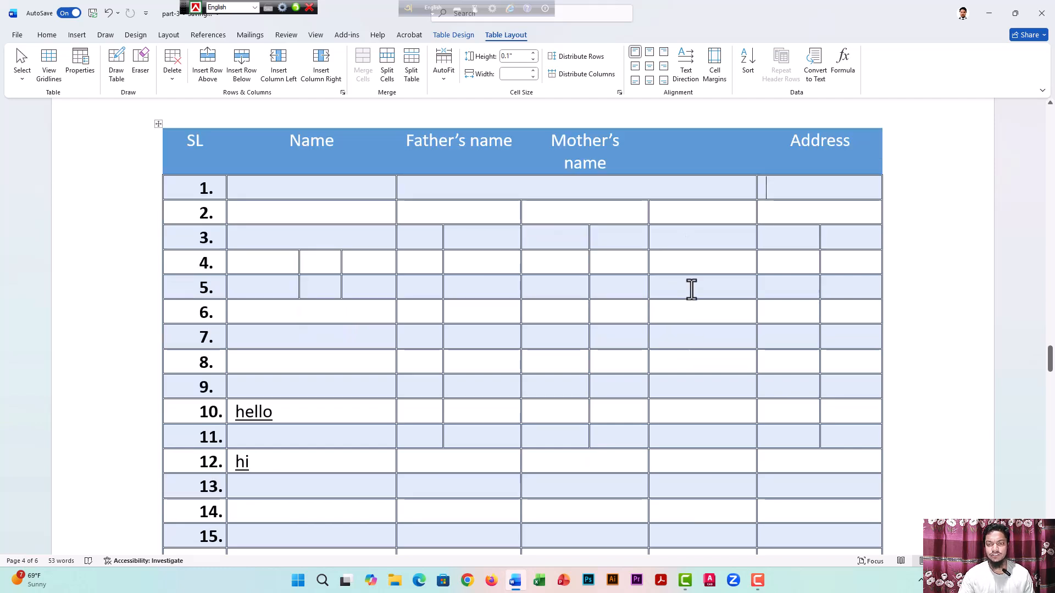
pyautogui.moveTo(690, 300); pyautogui.dragTo(702, 337)
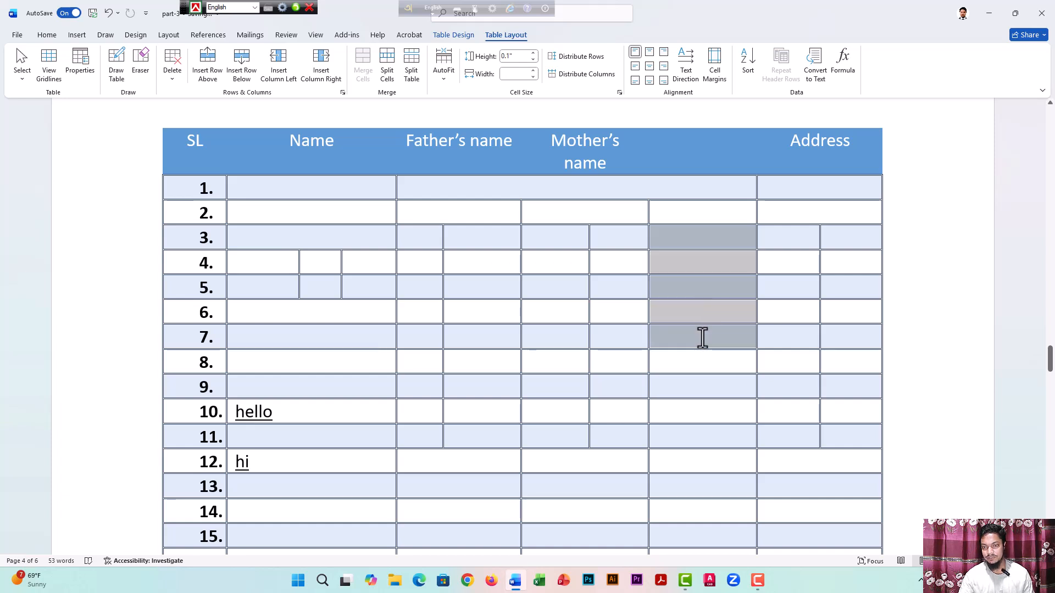
pyautogui.click(372, 73)
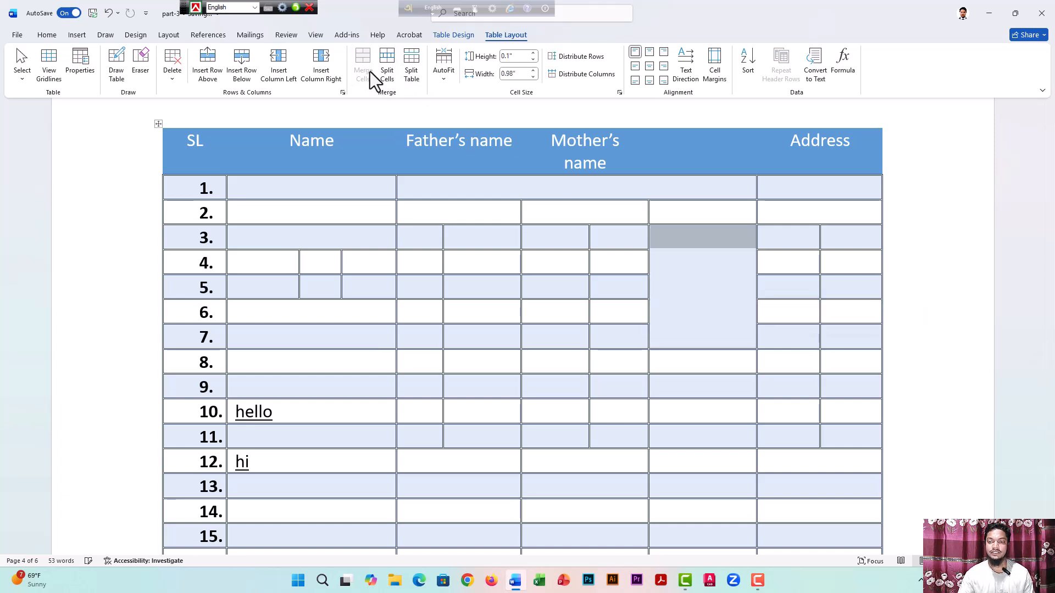
pyautogui.click(749, 357)
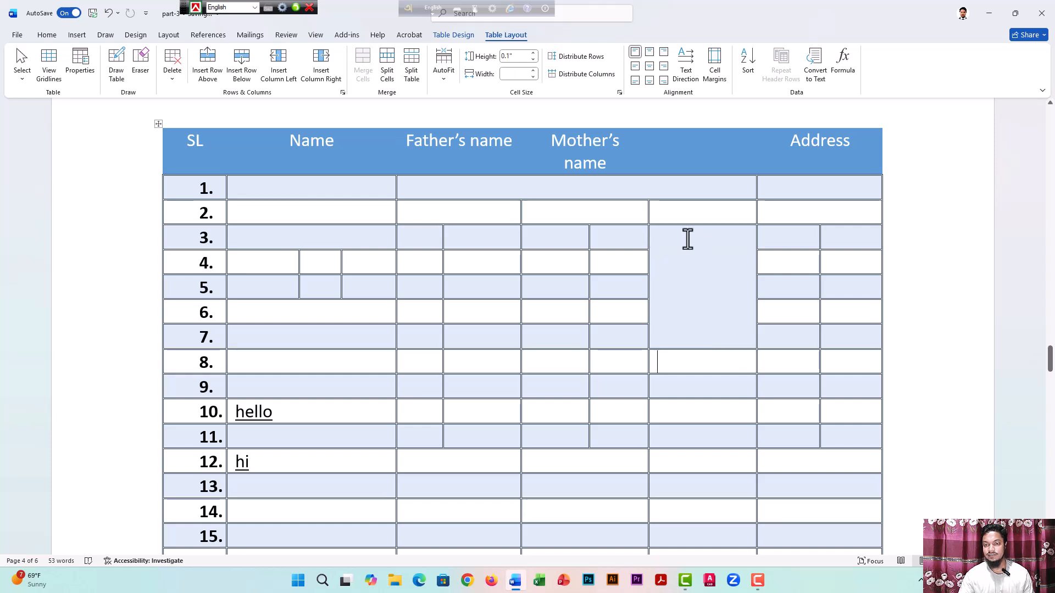
pyautogui.click(710, 290)
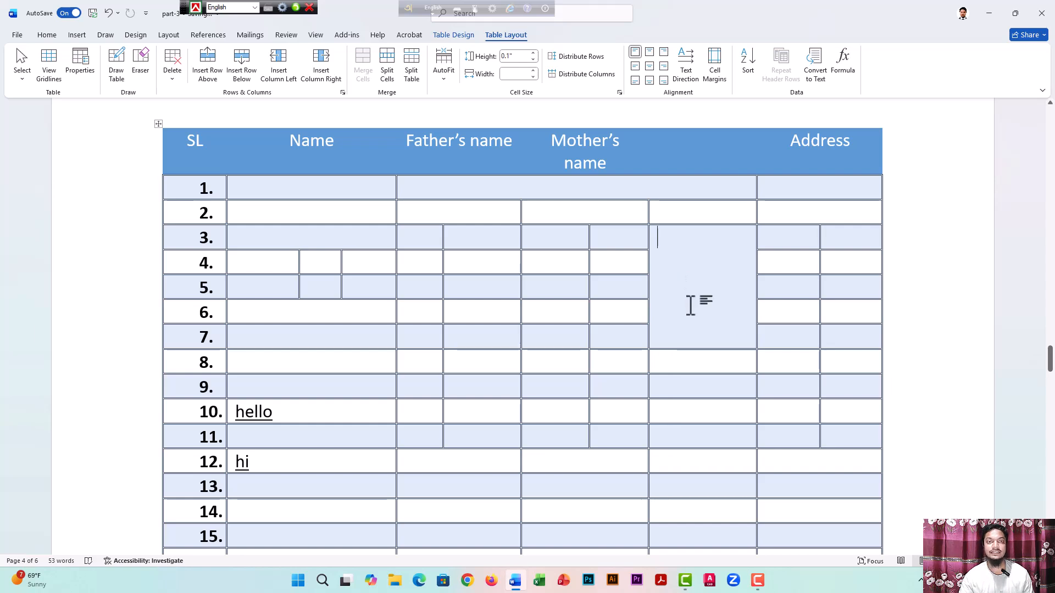
# Split the Father's name cell of row 22 into 10 columns and 2 rows
pyautogui.scroll(-3, 445, 246)
pyautogui.scroll(1, 444, 249)
pyautogui.scroll(-1, 444, 250)
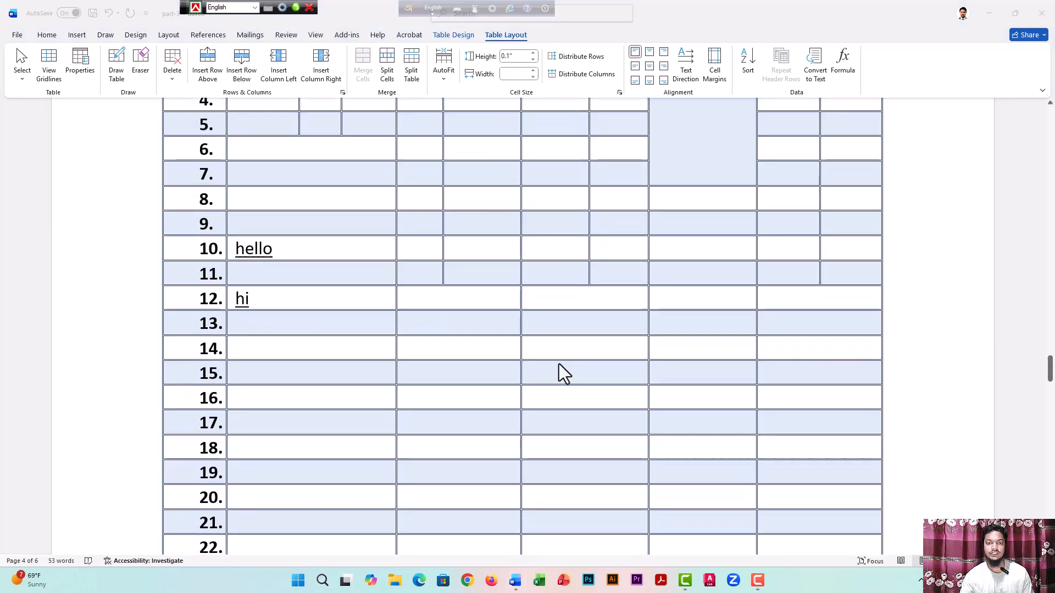
pyautogui.scroll(-2, 540, 347)
pyautogui.scroll(1, 532, 356)
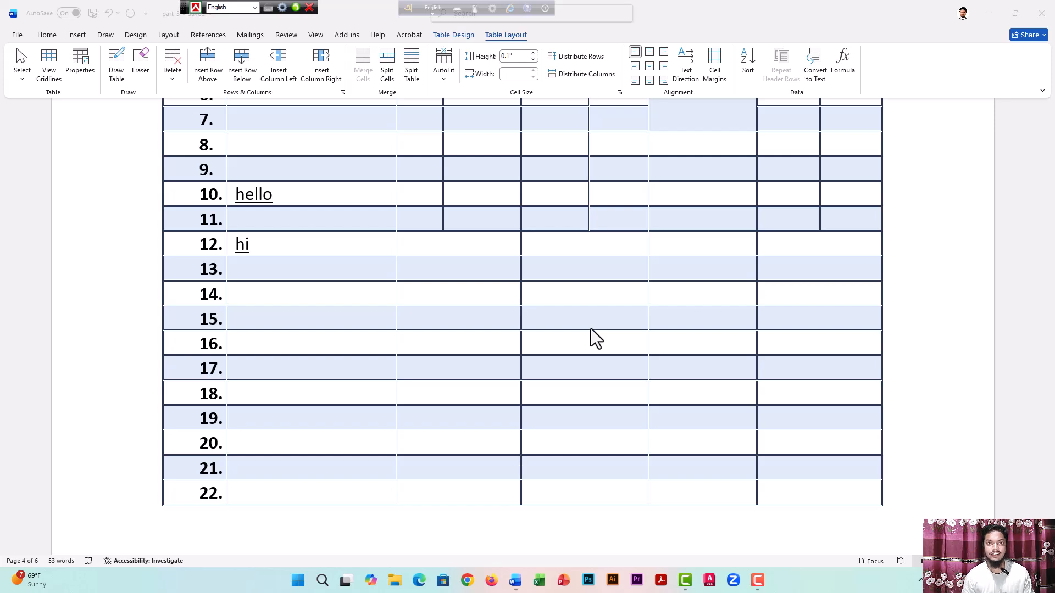
pyautogui.click(676, 270)
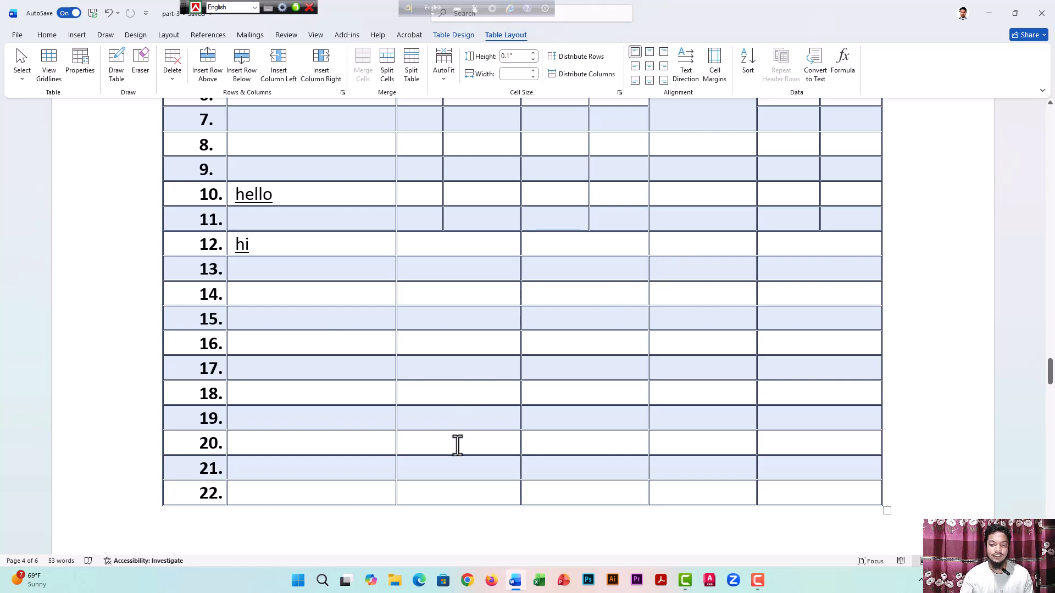
pyautogui.click(456, 497)
pyautogui.scroll(-2, 419, 419)
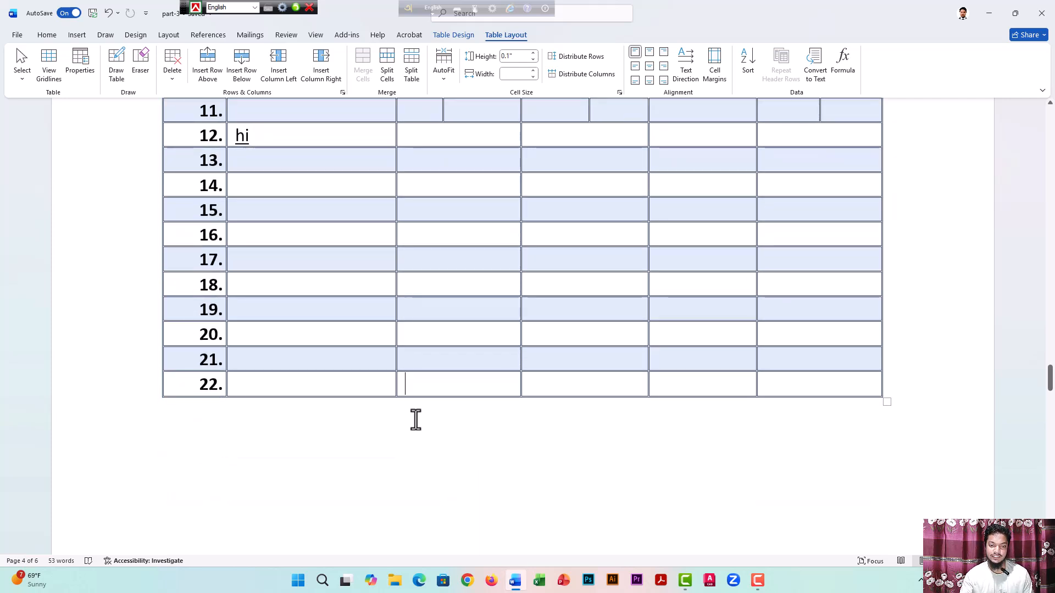
pyautogui.click(393, 64)
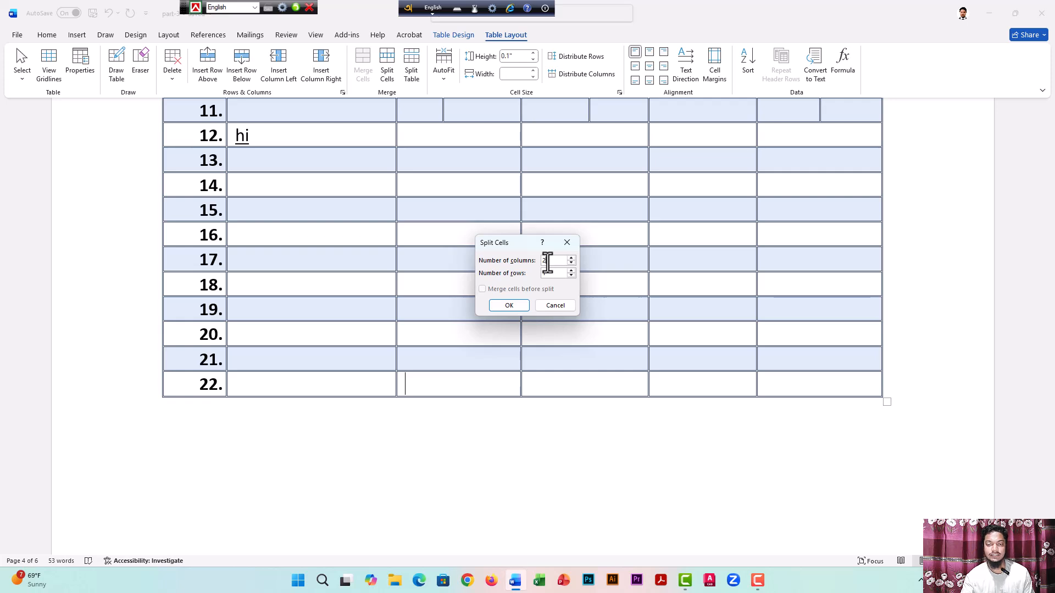
pyautogui.press('BackSpace')
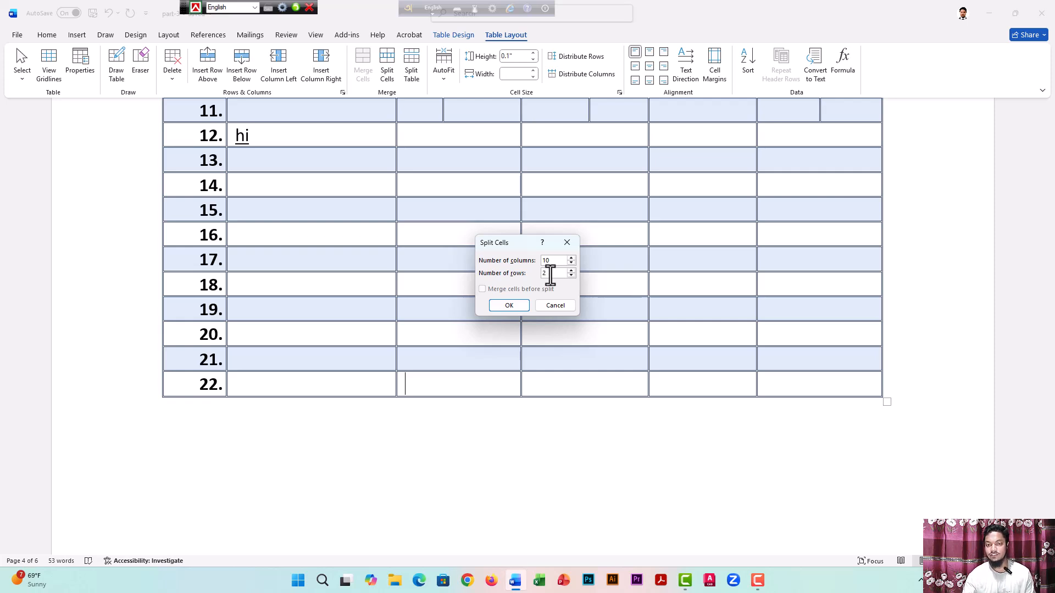
pyautogui.click(509, 305)
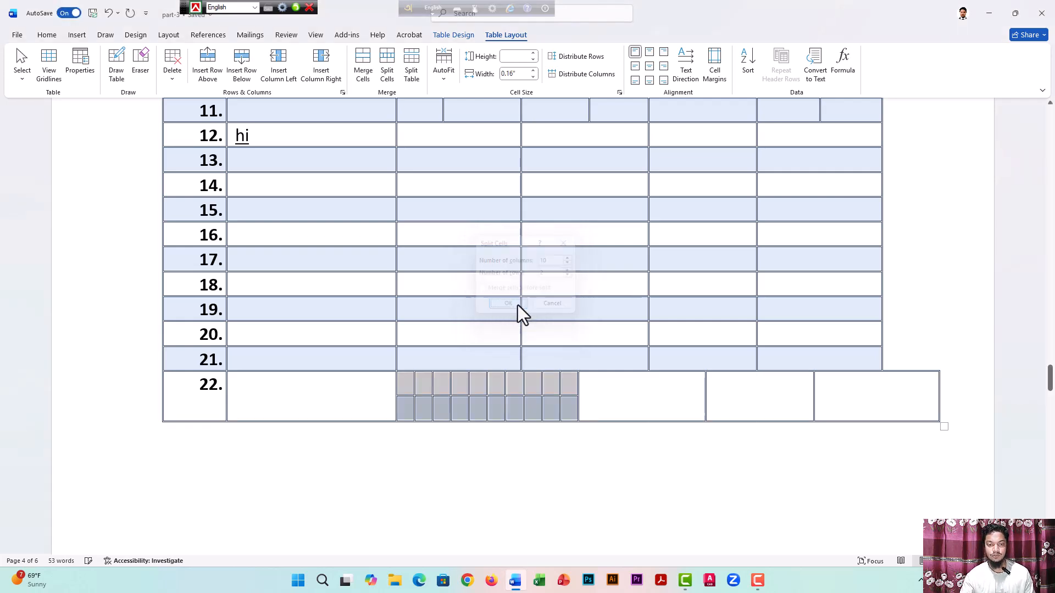
pyautogui.click(487, 406)
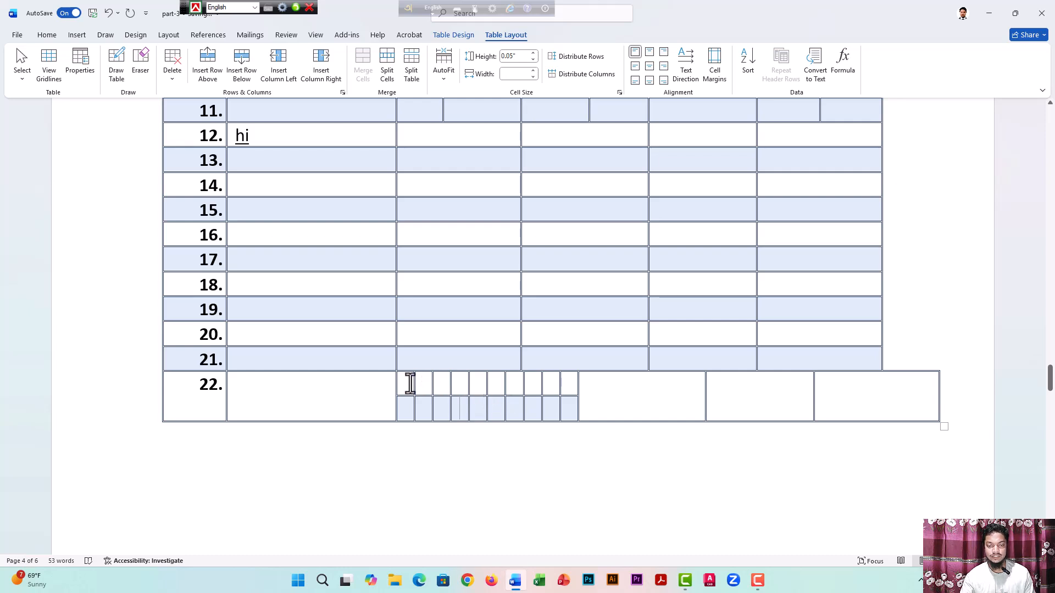
pyautogui.moveTo(409, 386); pyautogui.dragTo(570, 387)
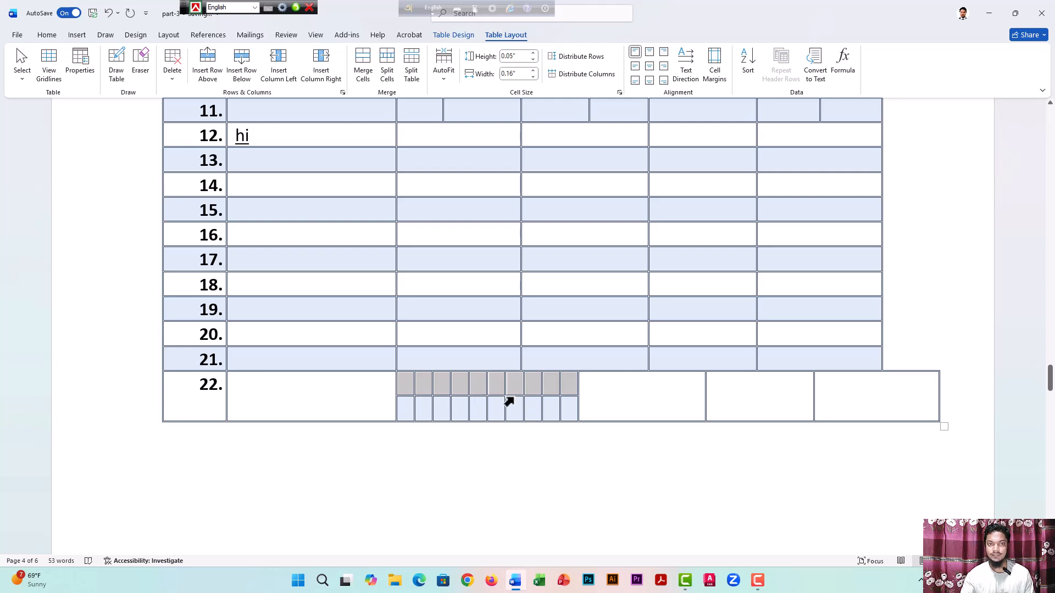
pyautogui.scroll(2, 455, 297)
pyautogui.click(495, 299)
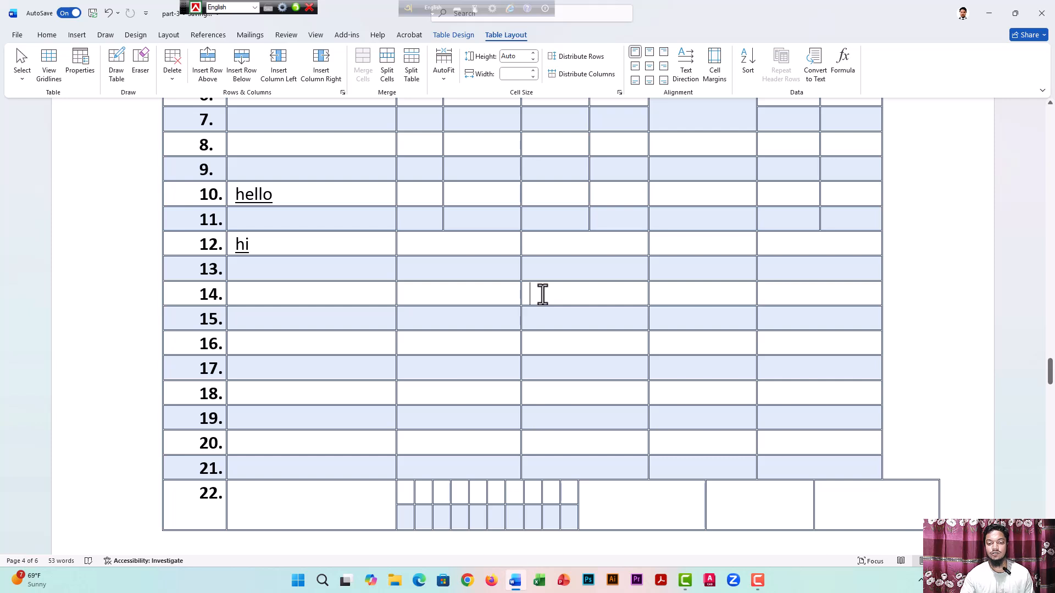
# Split the table at row 10 so that the "hello" row begins a separate second table
pyautogui.scroll(-2, 543, 295)
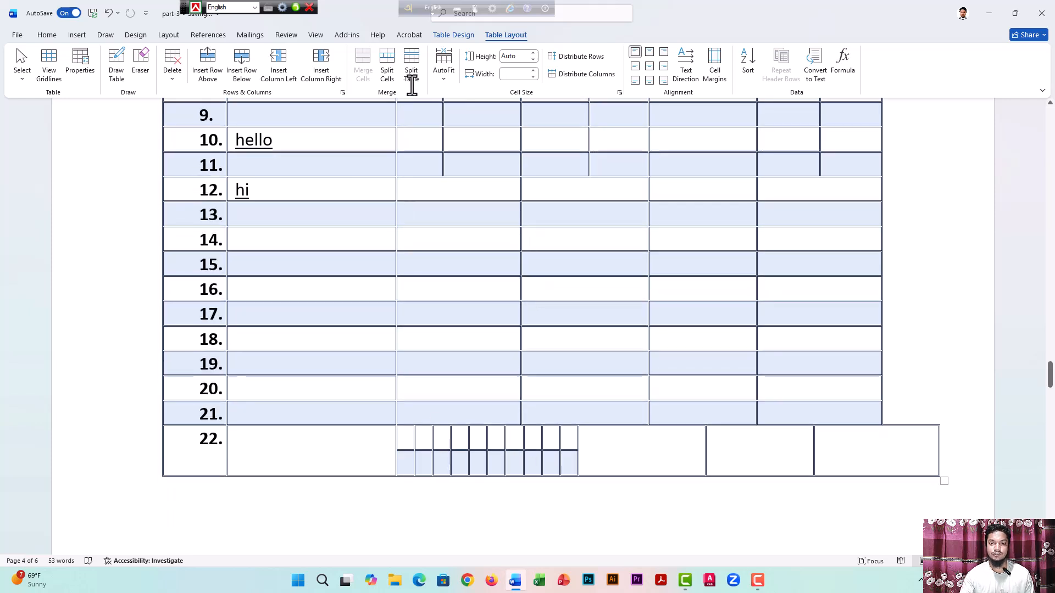
pyautogui.scroll(2, 407, 81)
pyautogui.scroll(5, 512, 302)
pyautogui.scroll(-3, 511, 304)
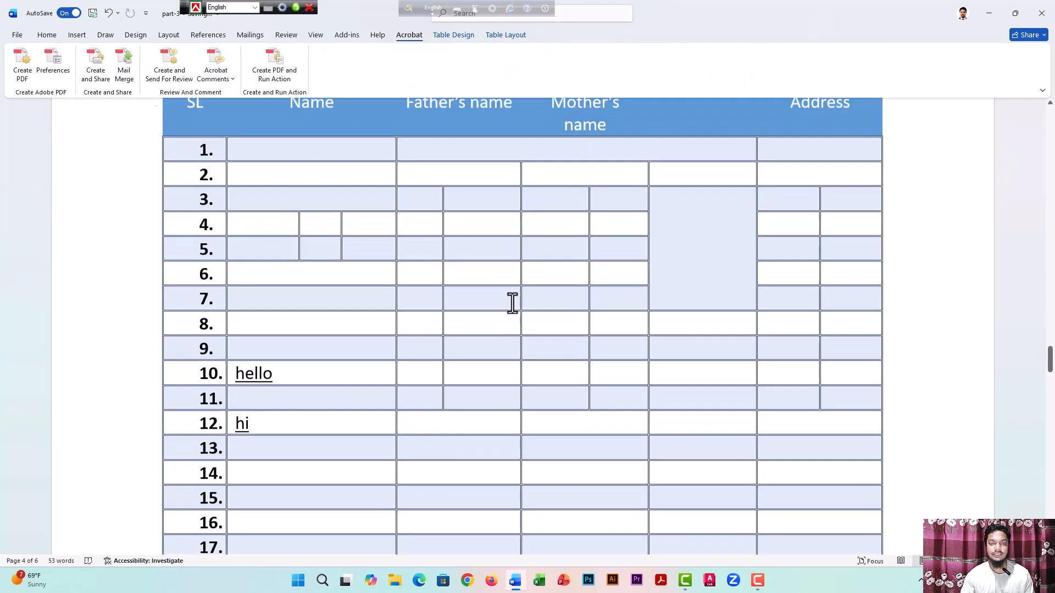
pyautogui.scroll(6, 513, 304)
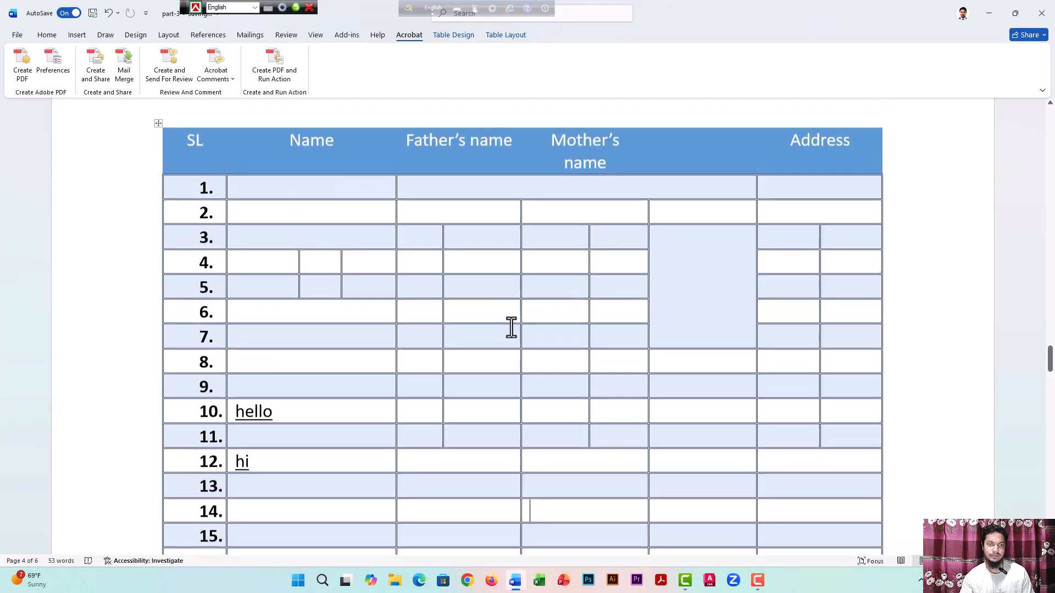
pyautogui.click(431, 360)
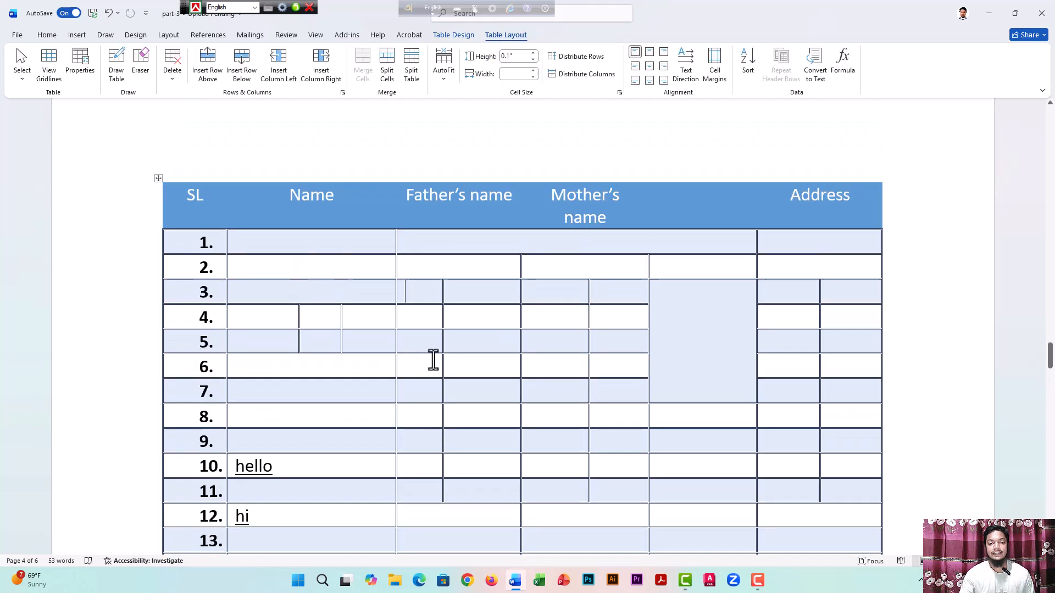
pyautogui.scroll(-2, 385, 340)
pyautogui.click(299, 360)
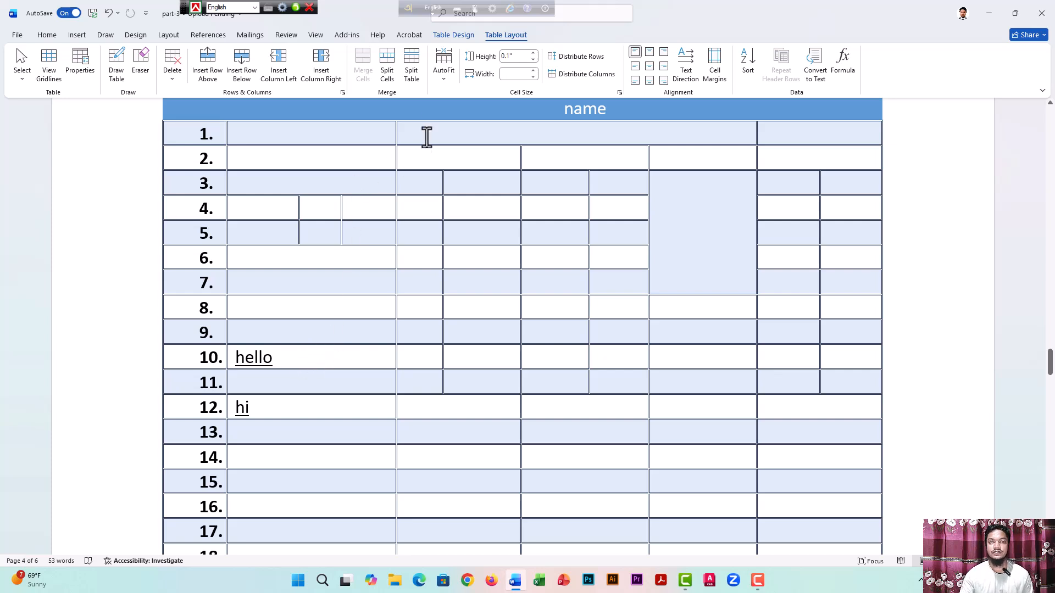
pyautogui.click(412, 66)
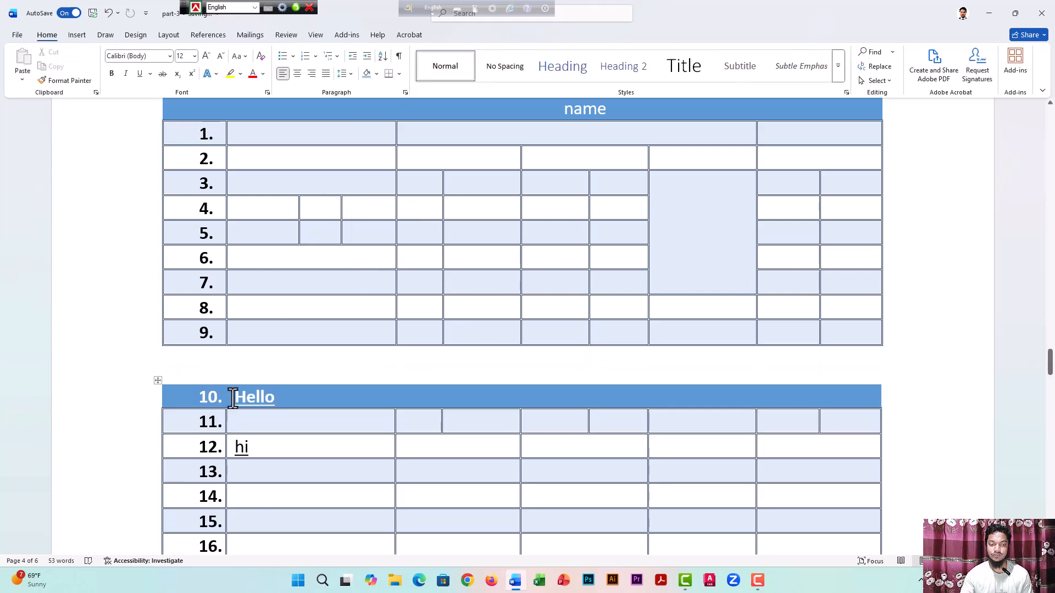
# Select the upper and lower tables in turn to check that each one is a separate table
pyautogui.scroll(-2, 285, 401)
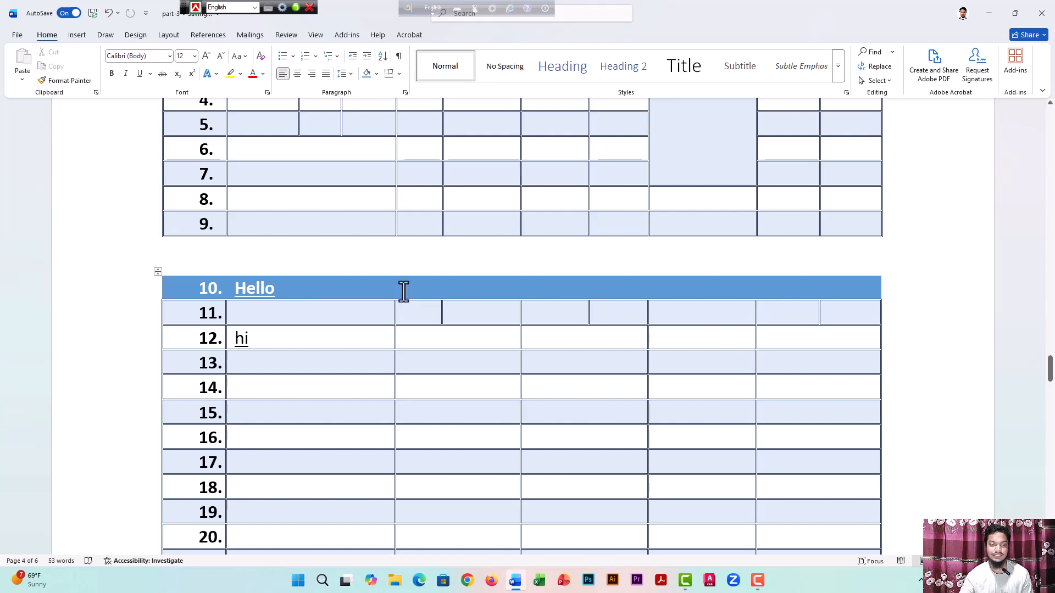
pyautogui.scroll(-2, 302, 390)
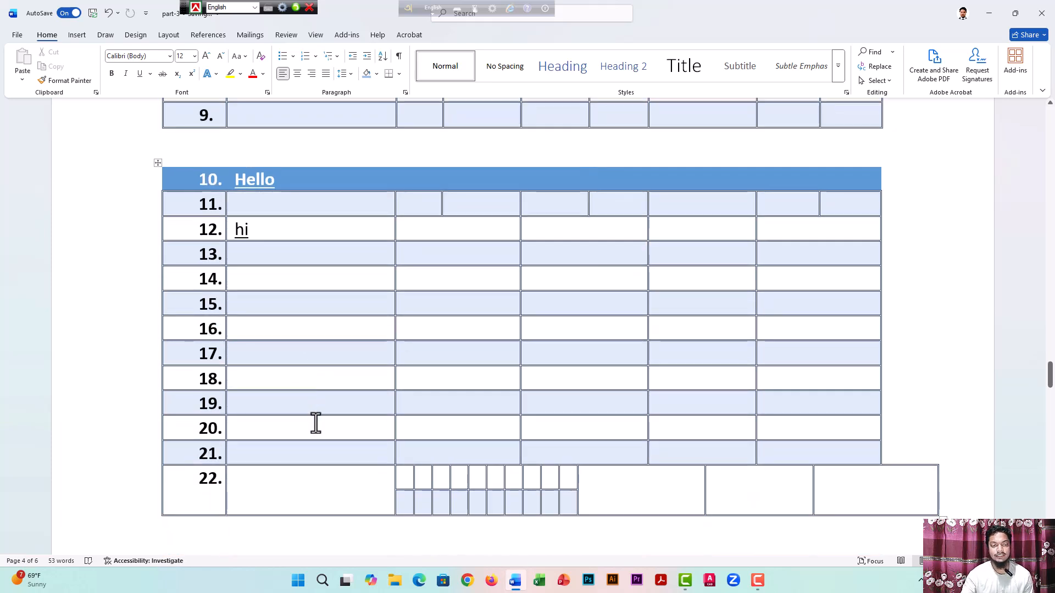
pyautogui.scroll(6, 314, 423)
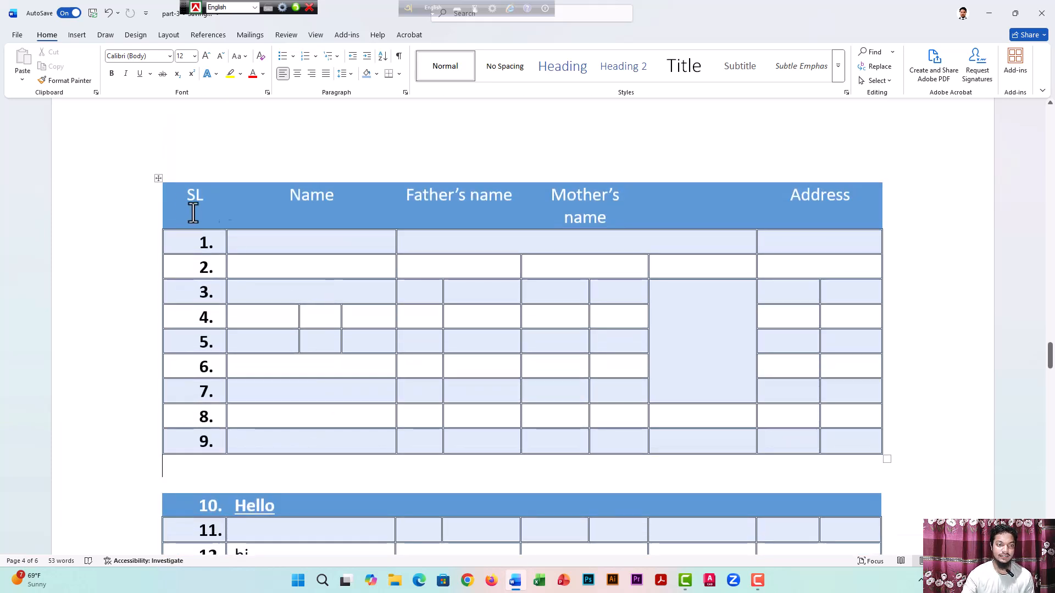
pyautogui.click(157, 177)
pyautogui.scroll(-3, 291, 288)
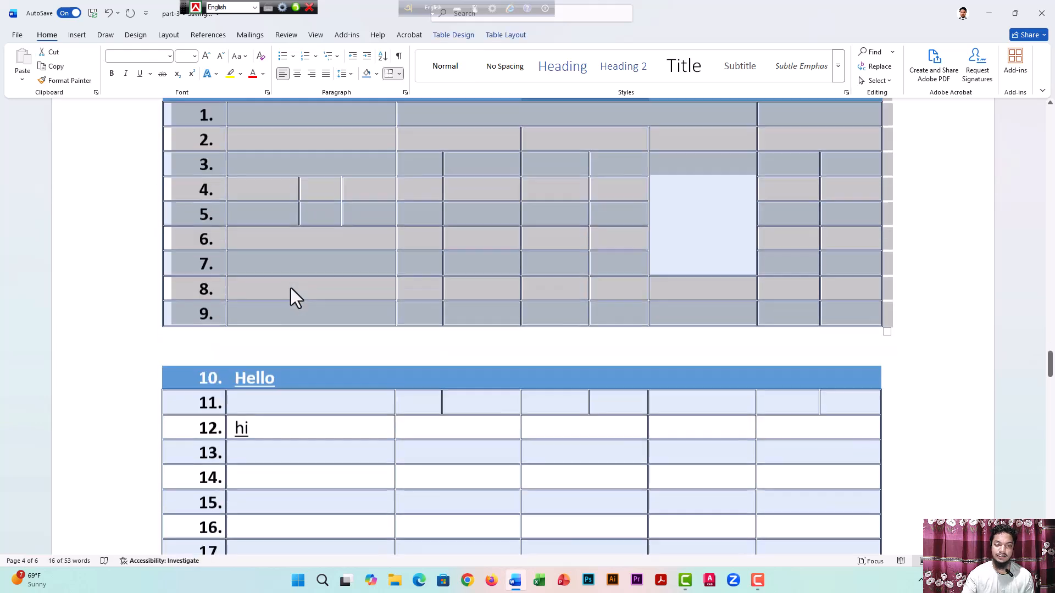
pyautogui.click(333, 386)
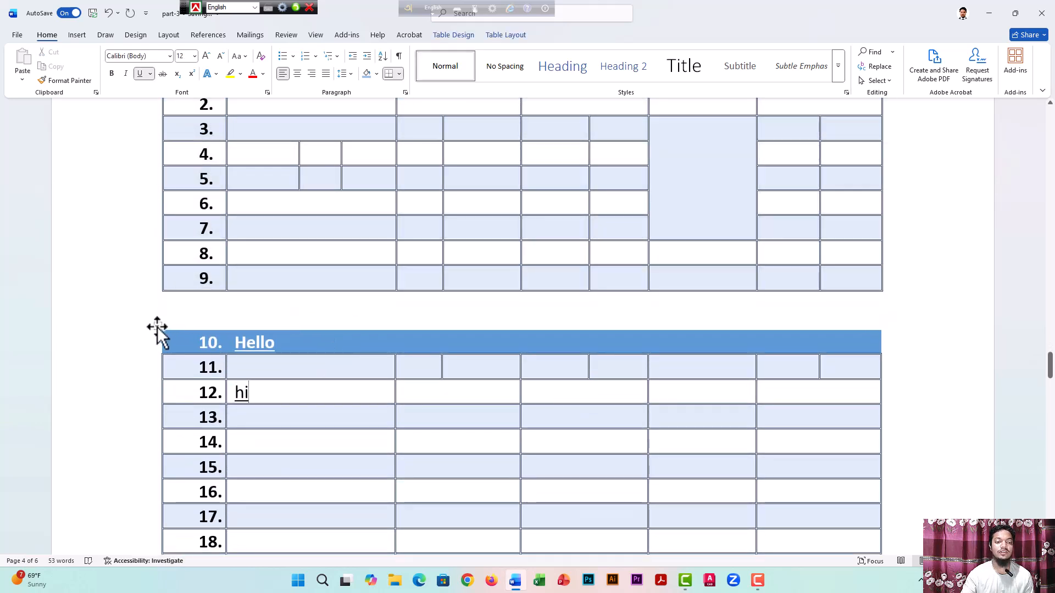
pyautogui.click(157, 327)
pyautogui.scroll(3, 460, 447)
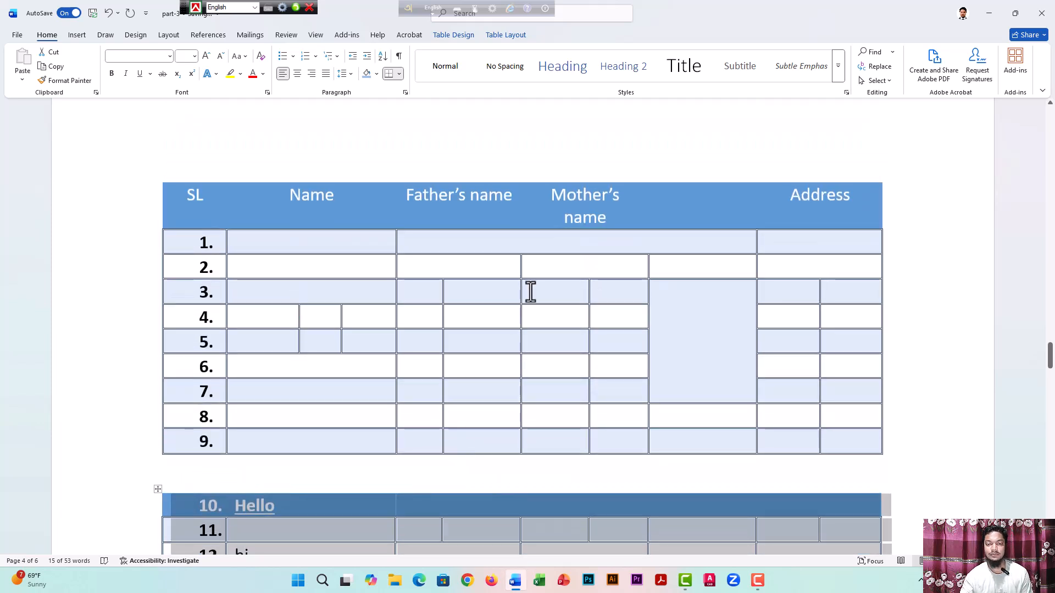
pyautogui.scroll(-4, 532, 292)
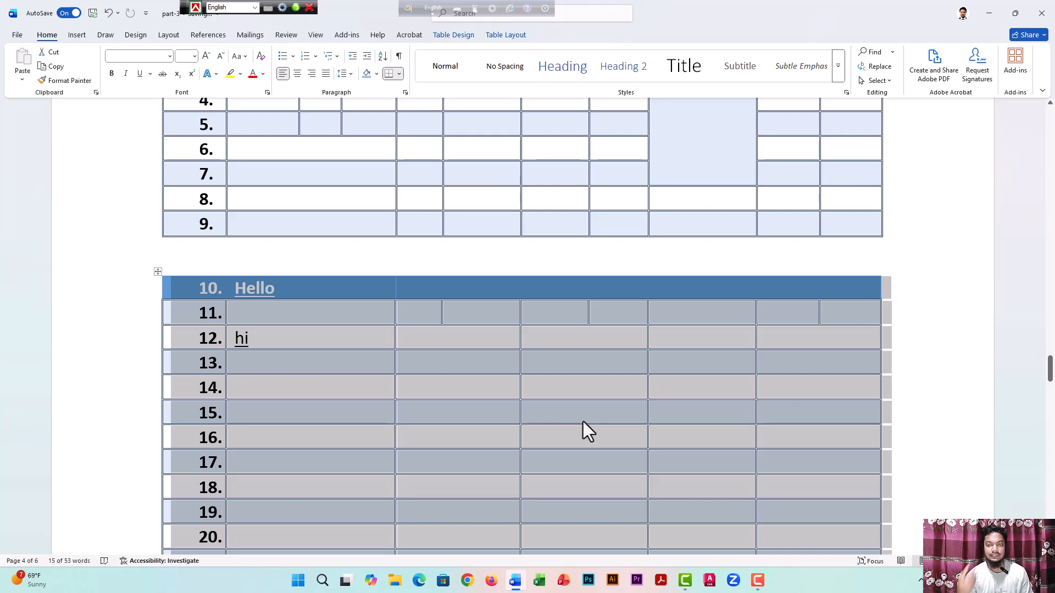
pyautogui.click(487, 389)
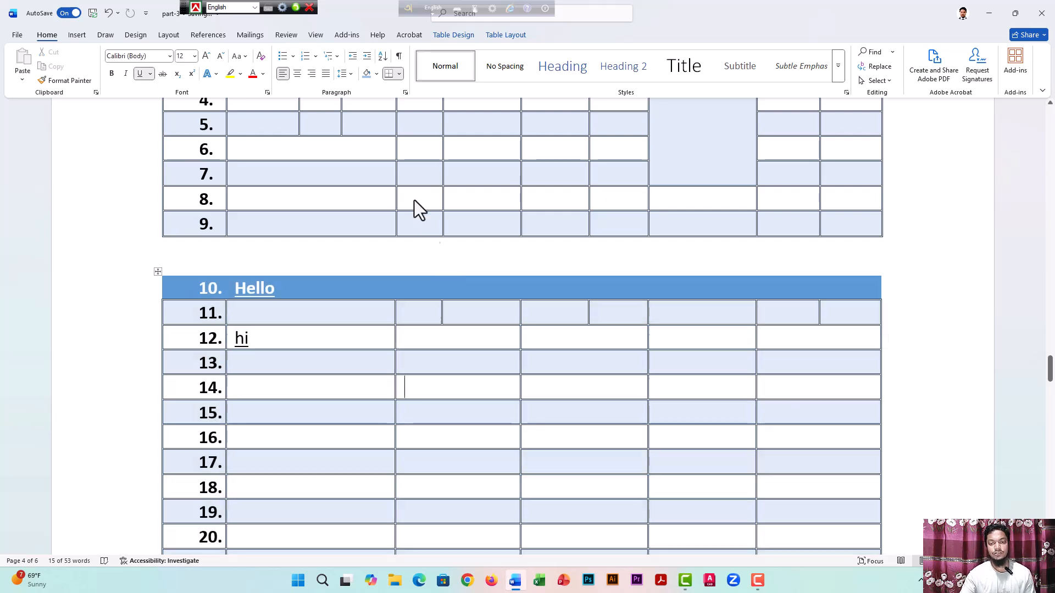
# Shrink the upper table to about three quarters of its width
pyautogui.click(505, 35)
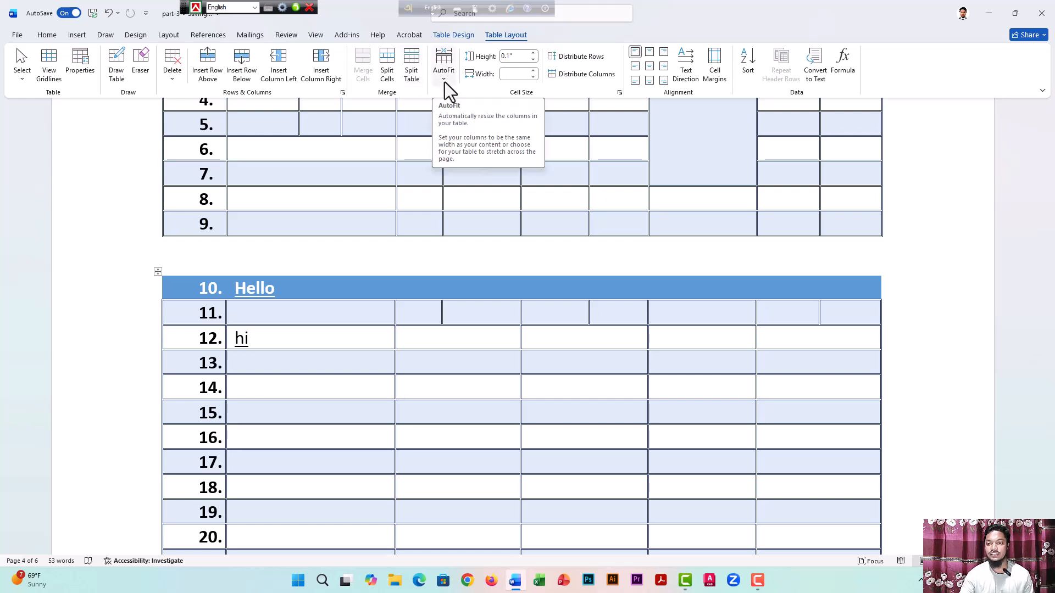
pyautogui.scroll(3, 497, 308)
pyautogui.click(632, 319)
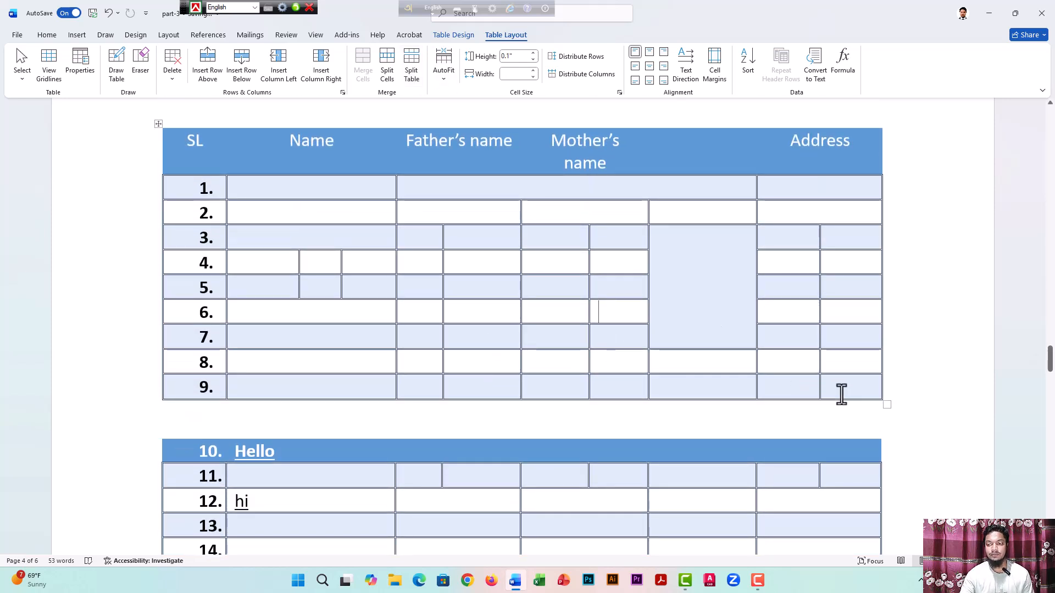
pyautogui.moveTo(885, 405); pyautogui.dragTo(726, 329)
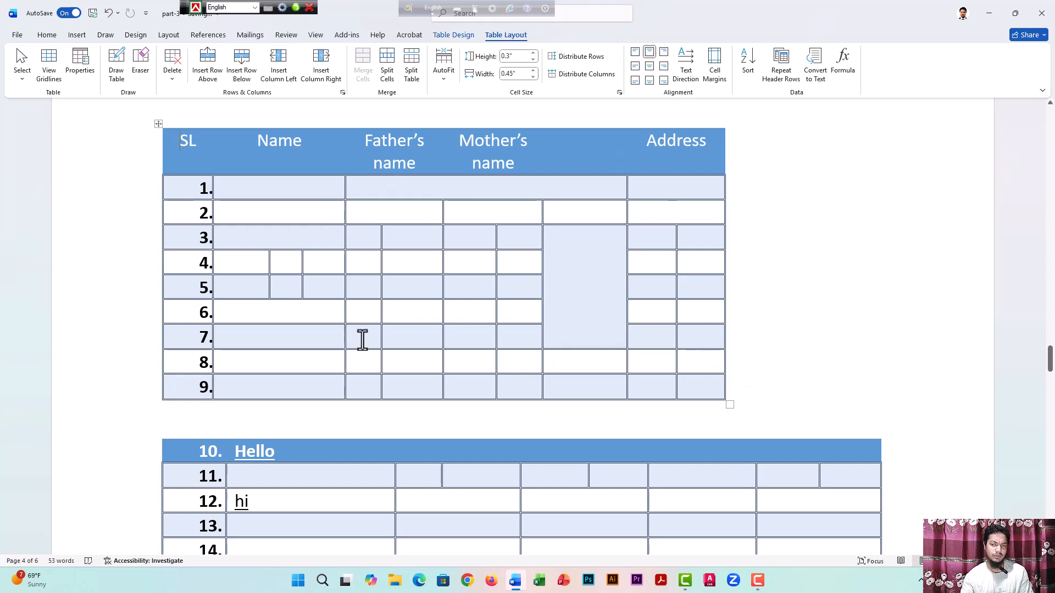
# Fit the whole upper table to the window width with AutoFit Window
pyautogui.click(443, 81)
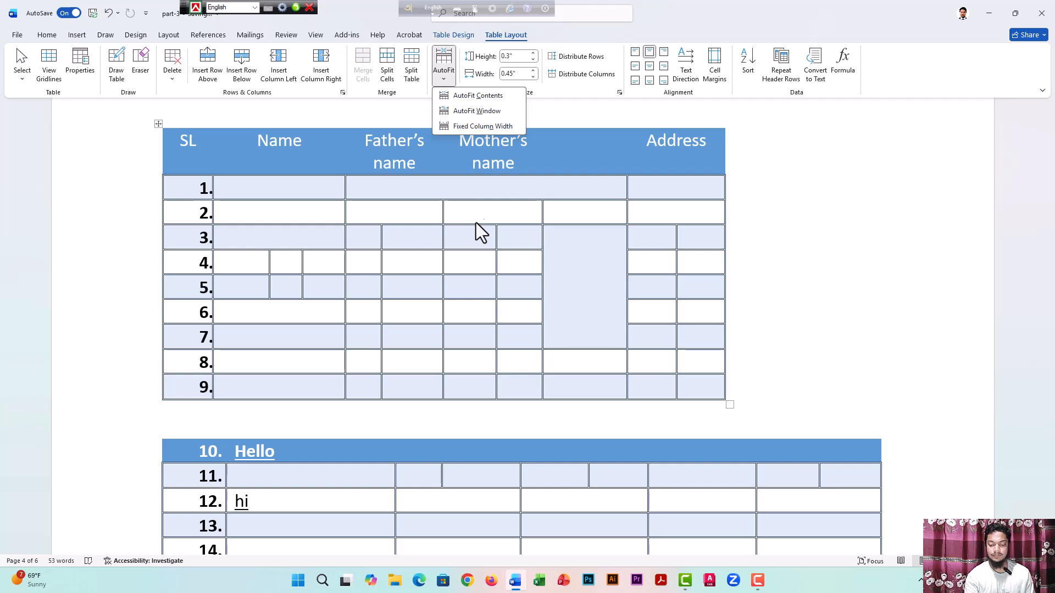
pyautogui.click(448, 82)
pyautogui.click(447, 81)
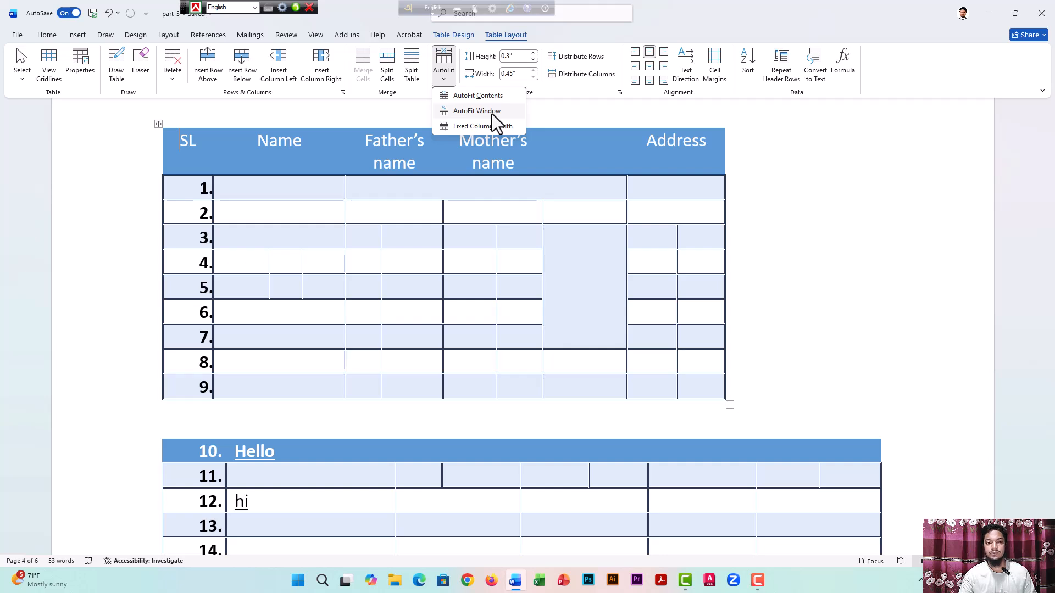
pyautogui.click(159, 124)
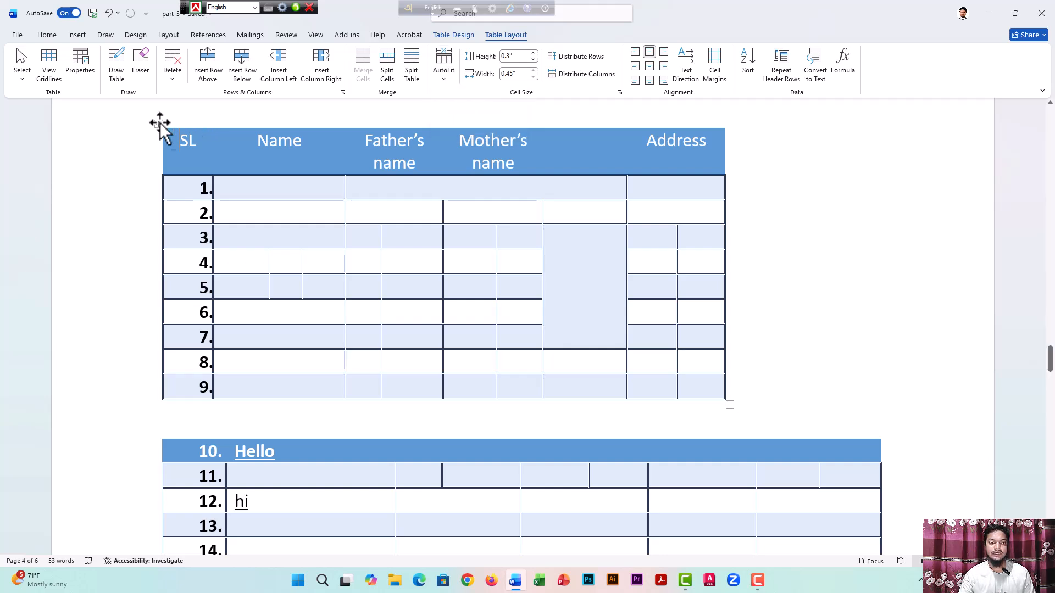
pyautogui.click(158, 123)
pyautogui.click(450, 78)
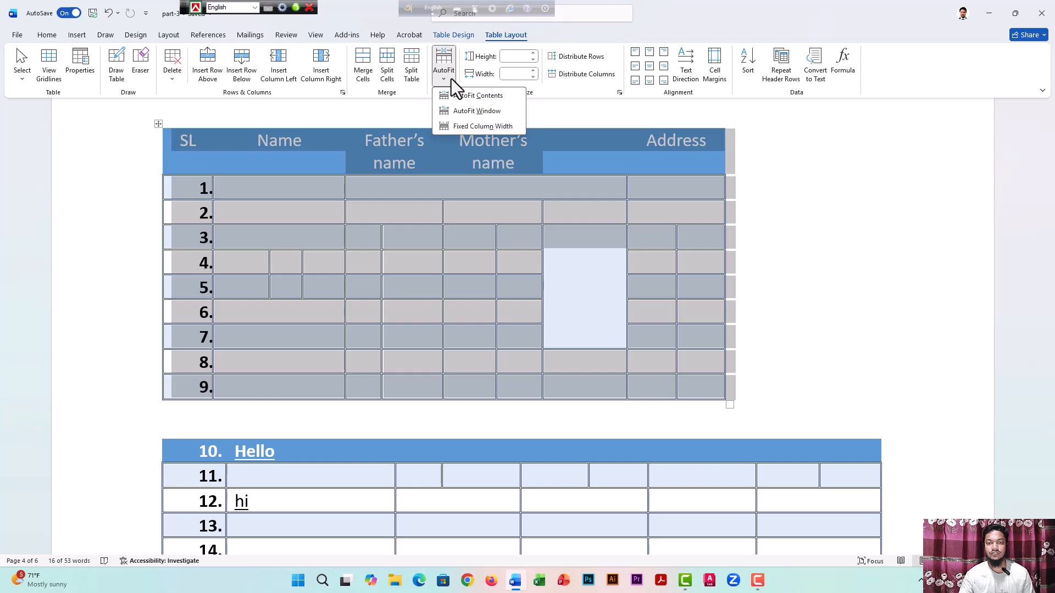
pyautogui.click(483, 112)
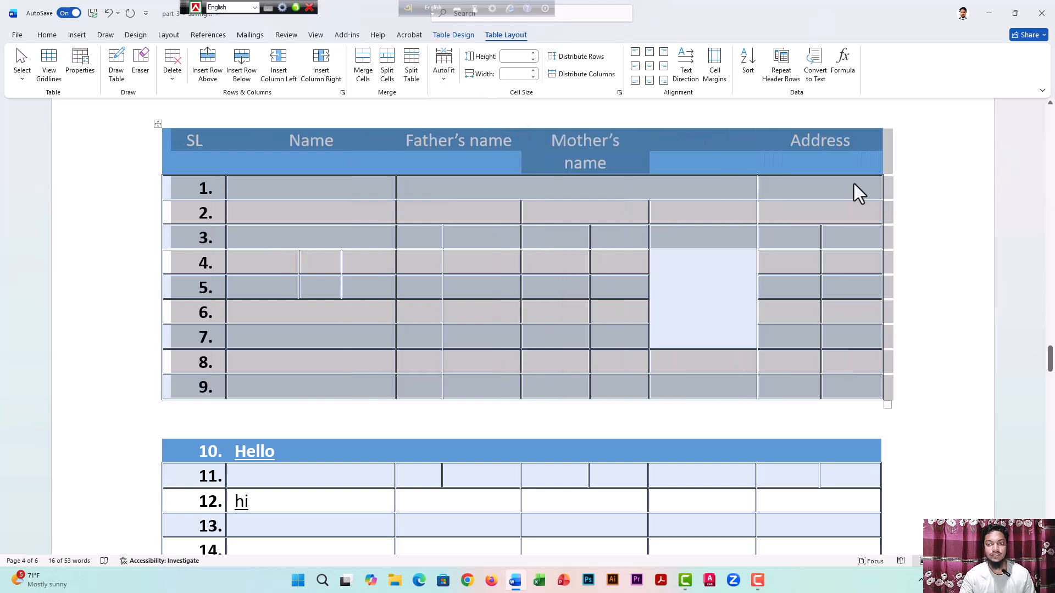
pyautogui.click(930, 272)
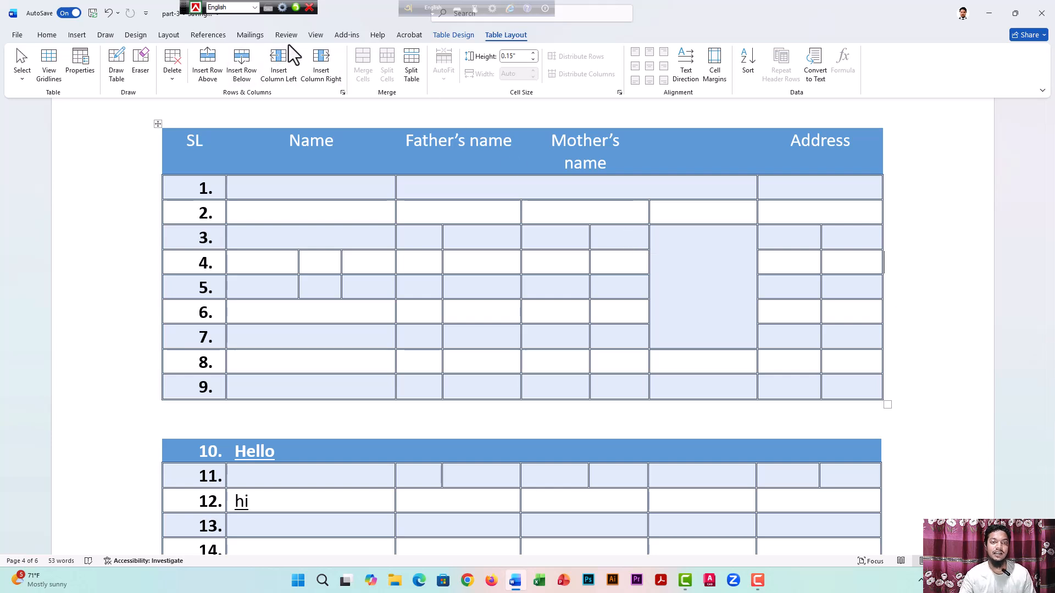
# Display the page gridlines, examine how the upper table sits between the margins against them, and hide the gridlines again
pyautogui.click(310, 36)
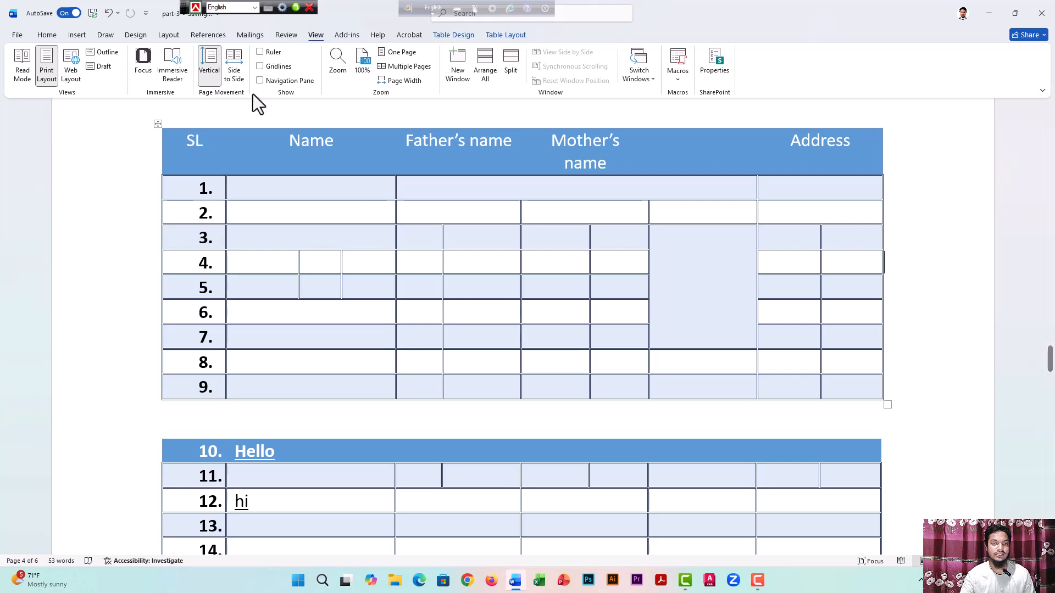
pyautogui.click(260, 66)
pyautogui.scroll(5, 433, 280)
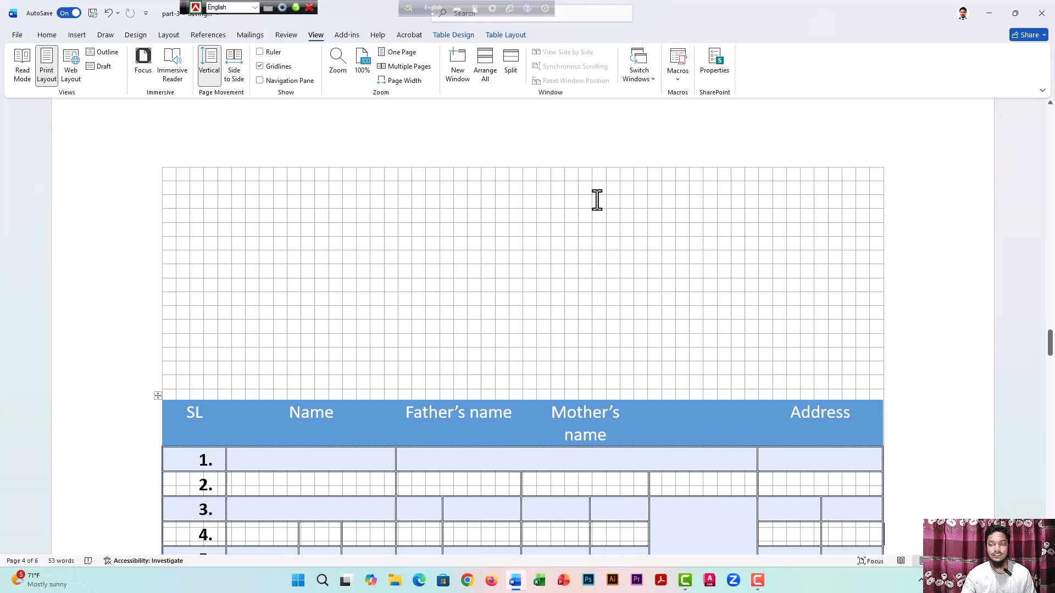
pyautogui.scroll(-2, 460, 253)
pyautogui.scroll(4, 579, 245)
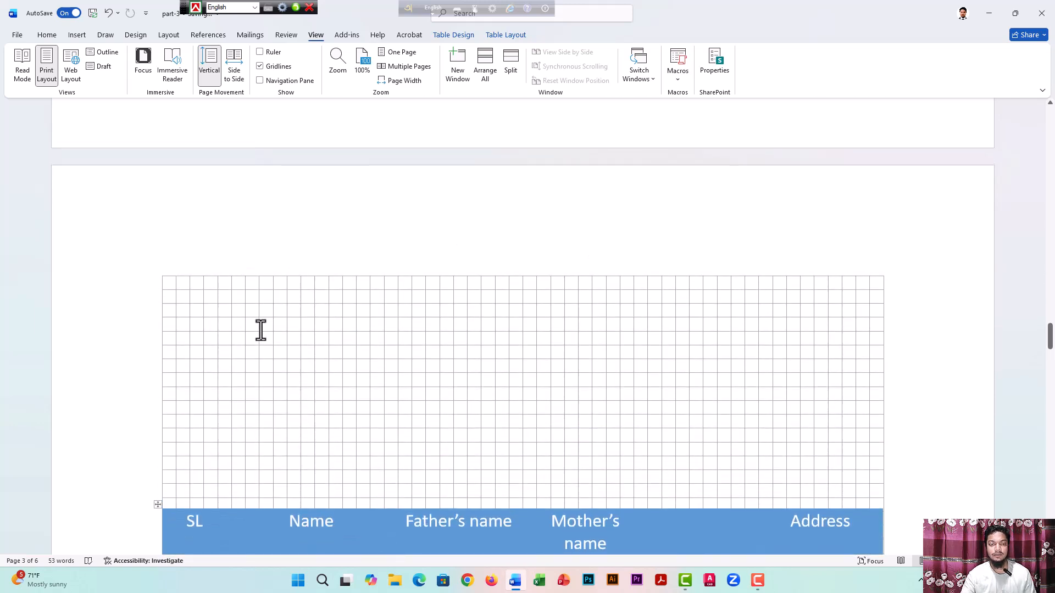
pyautogui.scroll(-2, 265, 328)
pyautogui.scroll(1, 265, 329)
pyautogui.scroll(-1, 263, 322)
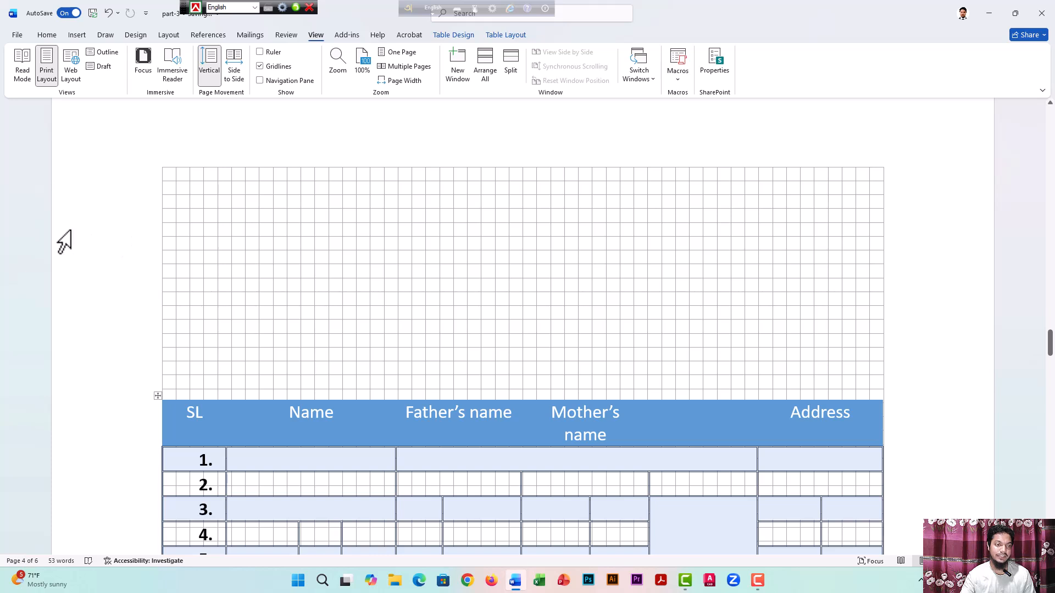
pyautogui.scroll(-3, 376, 365)
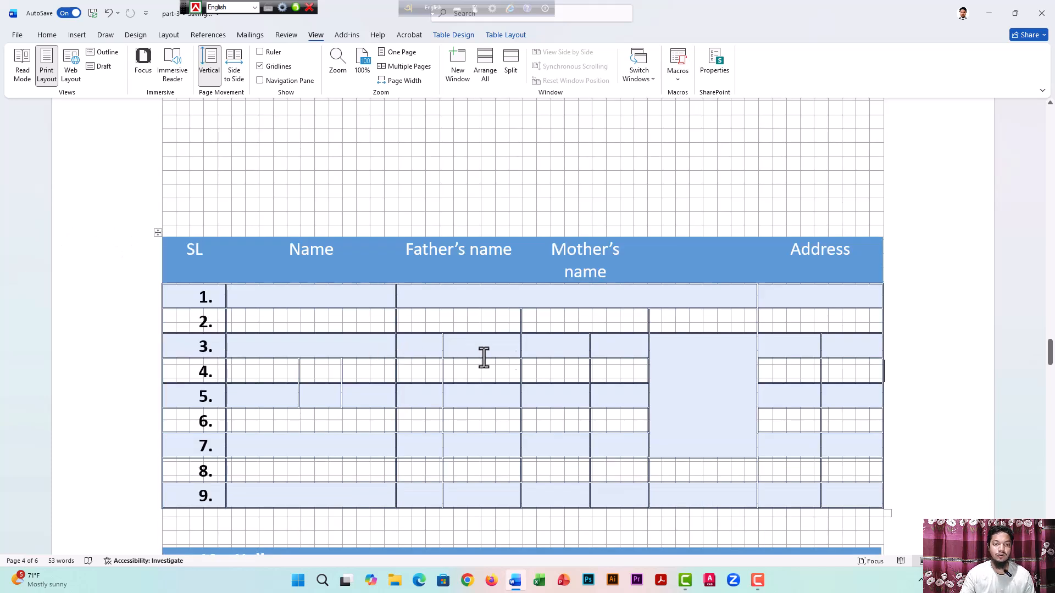
pyautogui.scroll(-2, 561, 368)
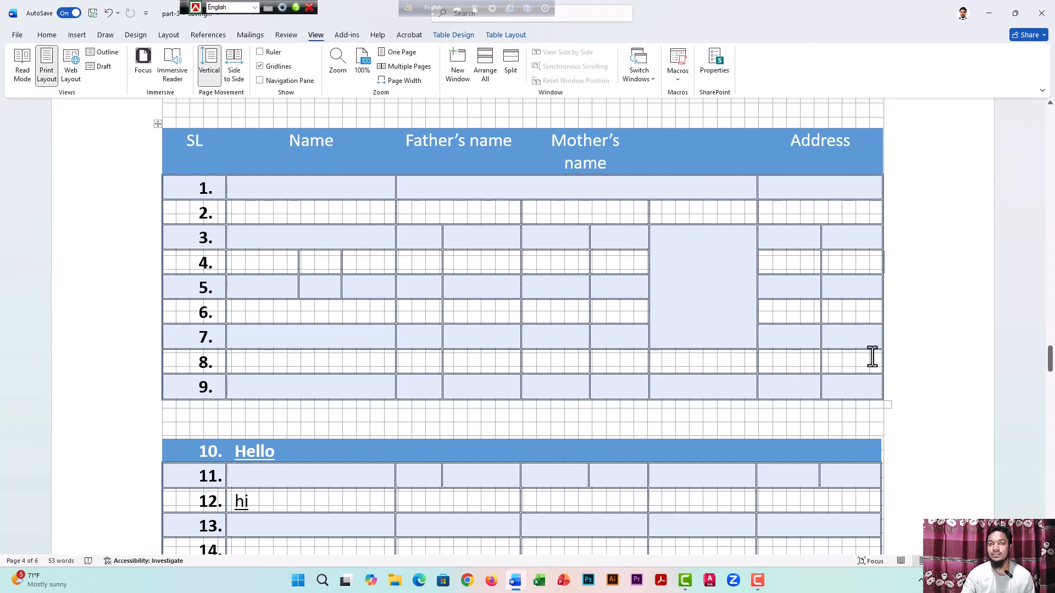
pyautogui.click(262, 67)
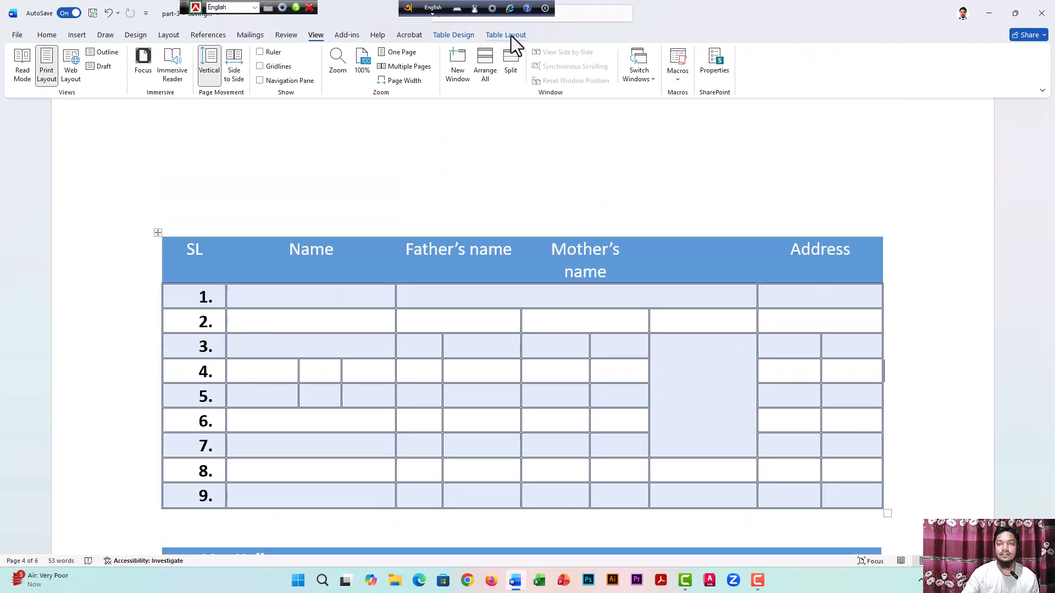
# Set the height of rows 1 to 9 in the upper table to 1 inch
pyautogui.click(511, 37)
pyautogui.click(538, 371)
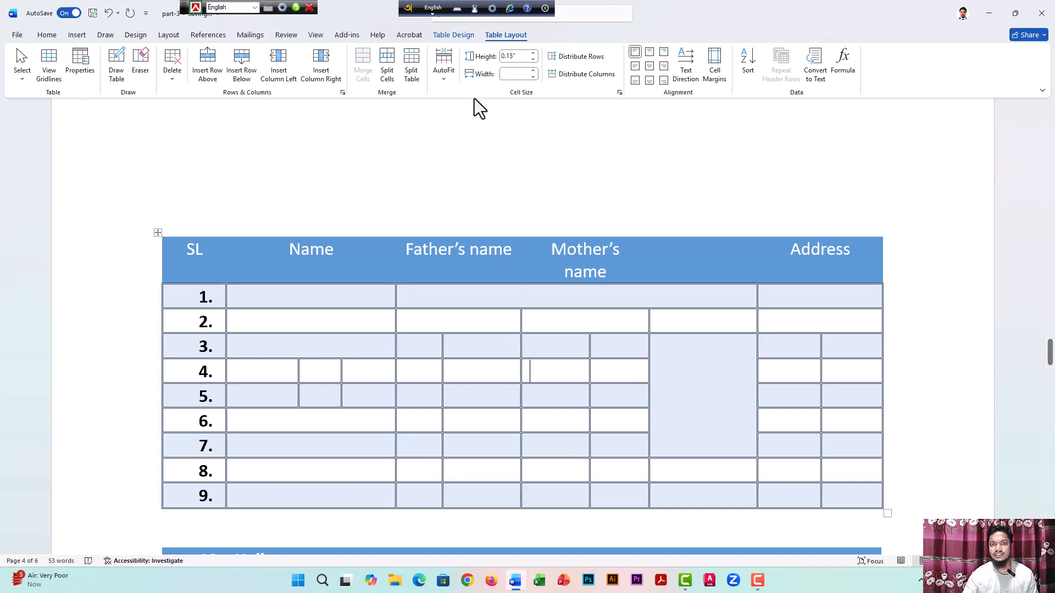
pyautogui.click(281, 302)
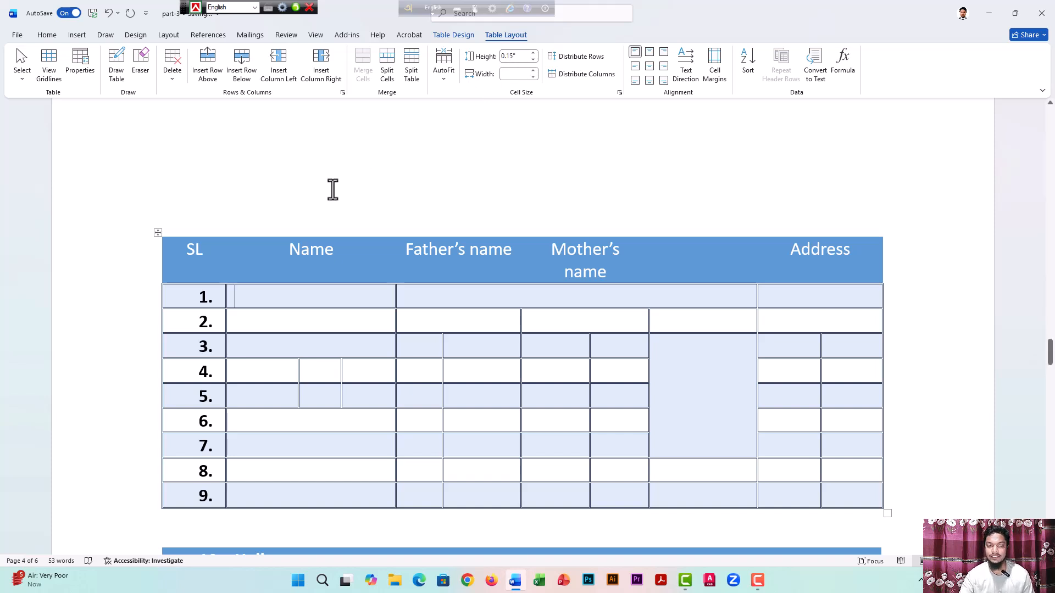
pyautogui.click(198, 298)
pyautogui.moveTo(189, 299)
pyautogui.mouseDown()
pyautogui.moveTo(743, 453)
pyautogui.moveTo(844, 499)
pyautogui.mouseUp()
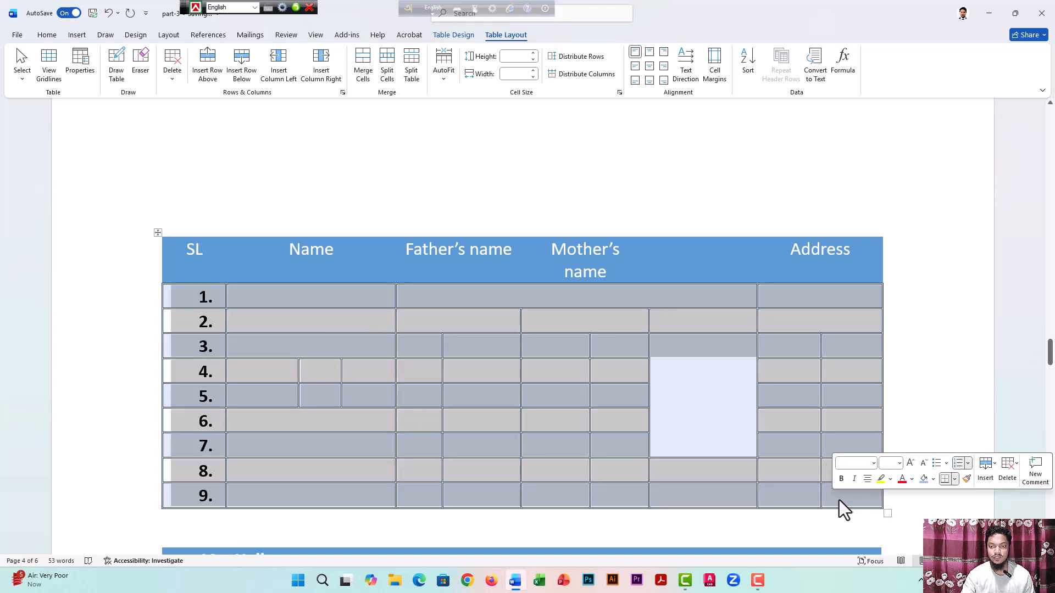
pyautogui.click(512, 56)
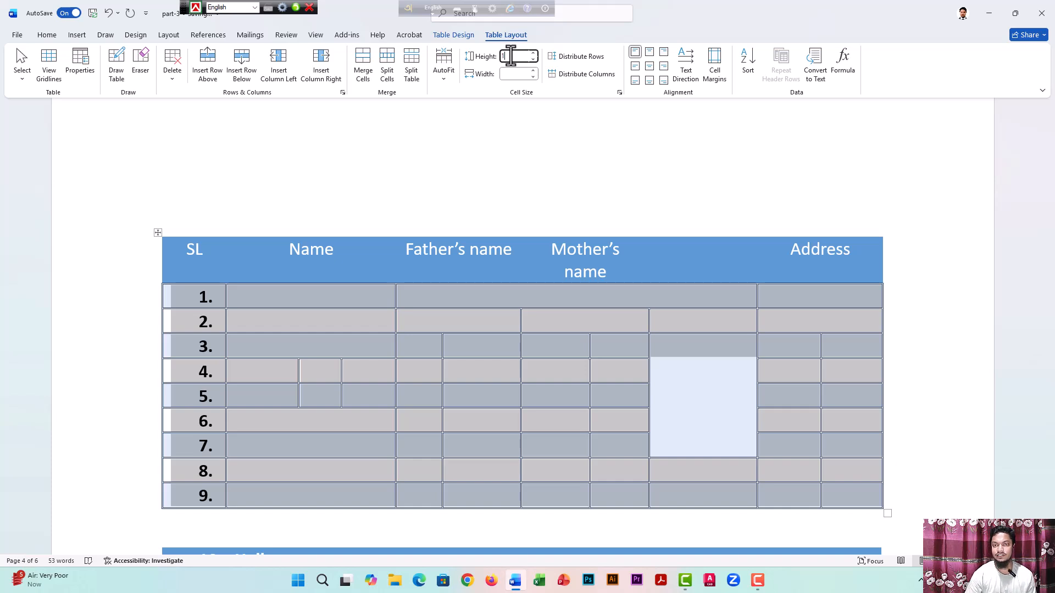
pyautogui.write('1')
pyautogui.press('Return')
pyautogui.scroll(-5, 483, 263)
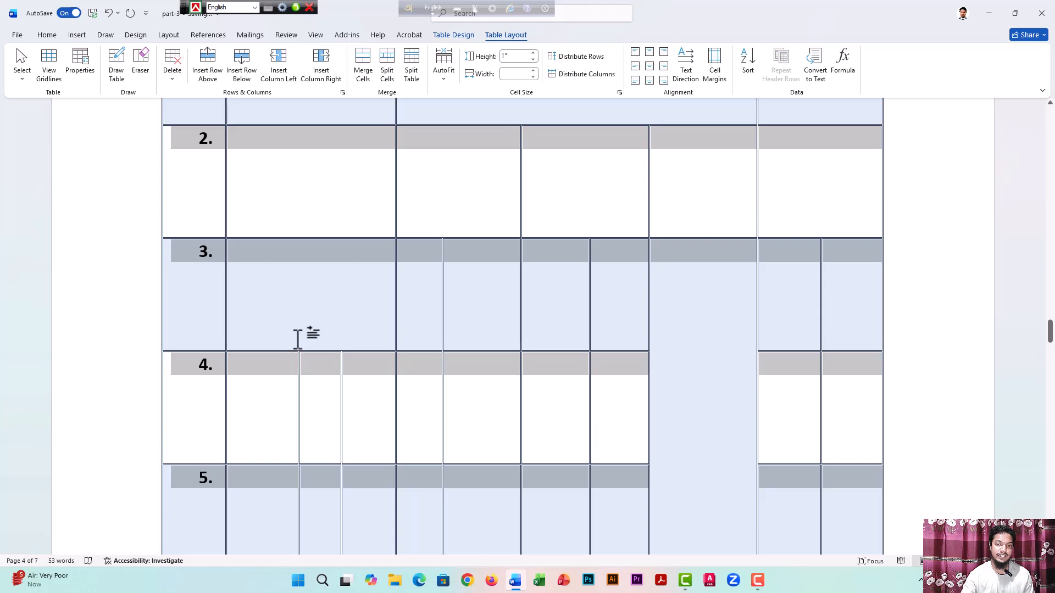
# Undo the 1-inch row height applied to rows 1 to 9 of the upper table
pyautogui.scroll(-3, 502, 146)
pyautogui.scroll(5, 543, 103)
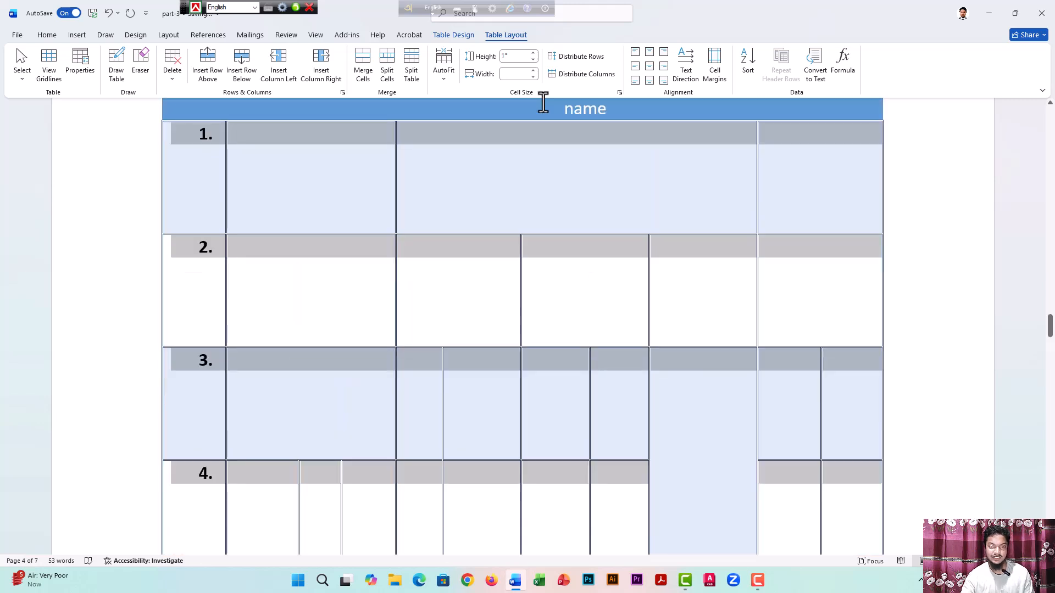
pyautogui.hotkey('ctrl', 'z')
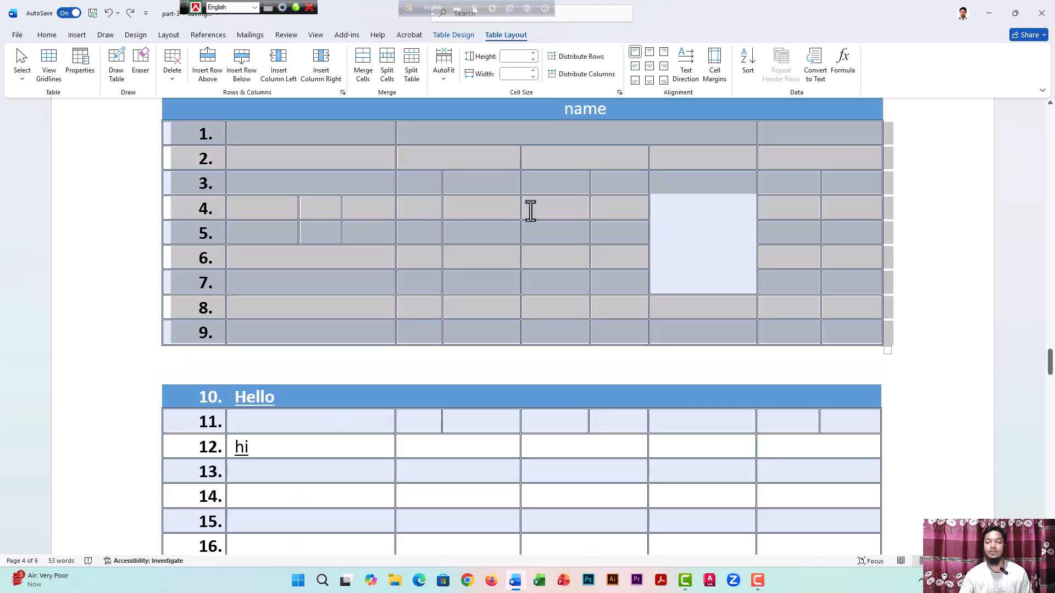
pyautogui.click(534, 211)
pyautogui.scroll(1, 502, 219)
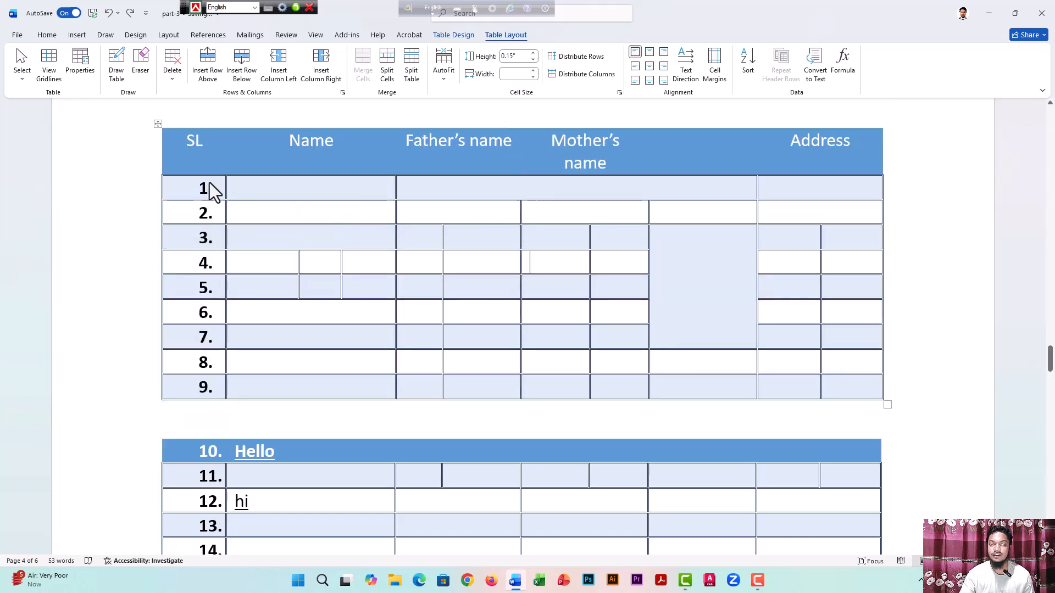
# Try a column width of 0.5 inch for the whole lower table, then undo it and clear the selection
pyautogui.scroll(-5, 377, 313)
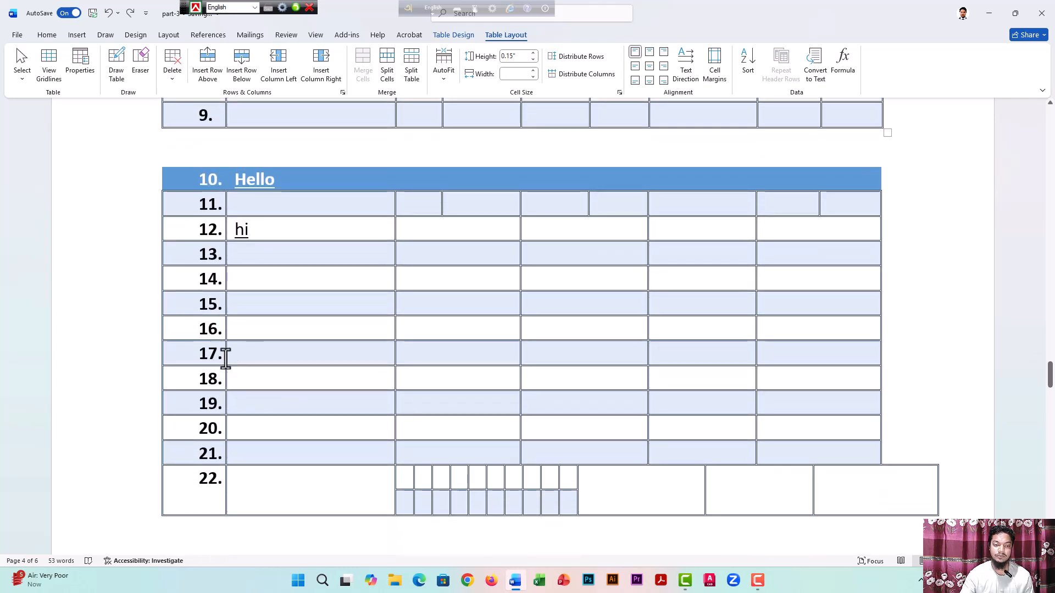
pyautogui.moveTo(193, 355); pyautogui.dragTo(800, 346)
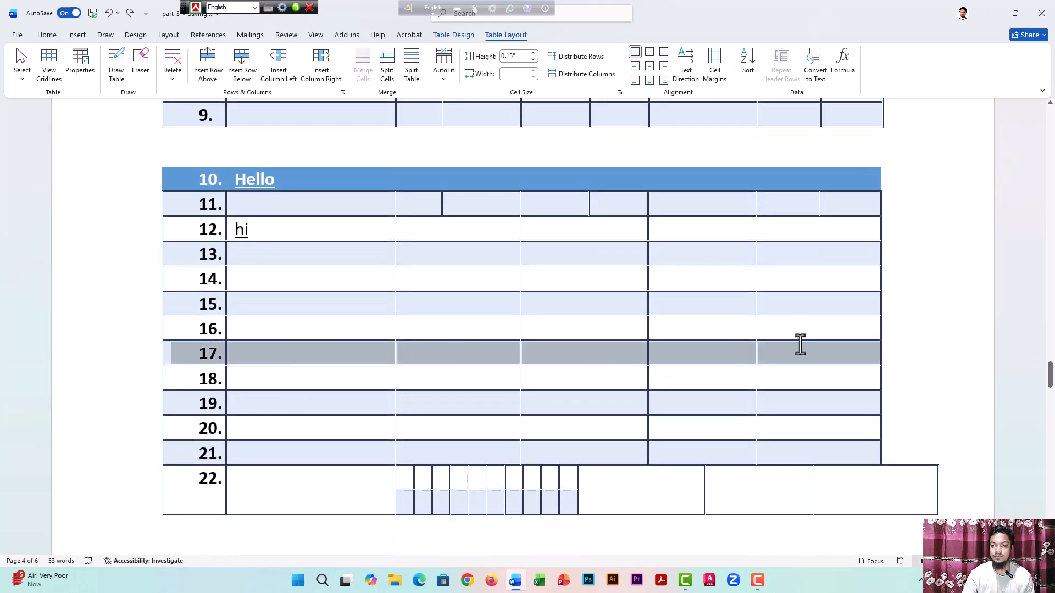
pyautogui.click(707, 380)
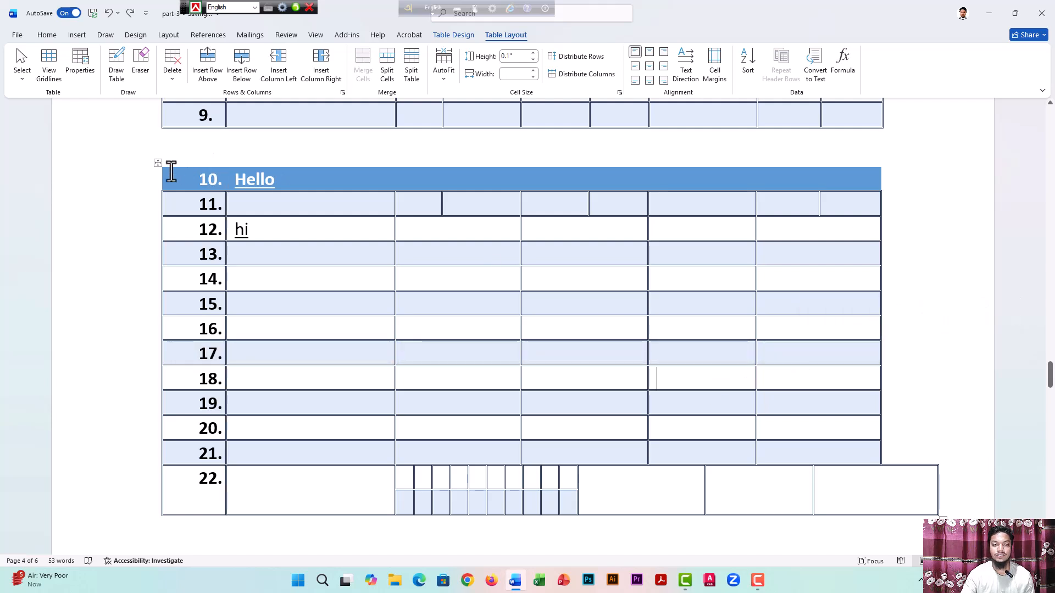
pyautogui.click(155, 163)
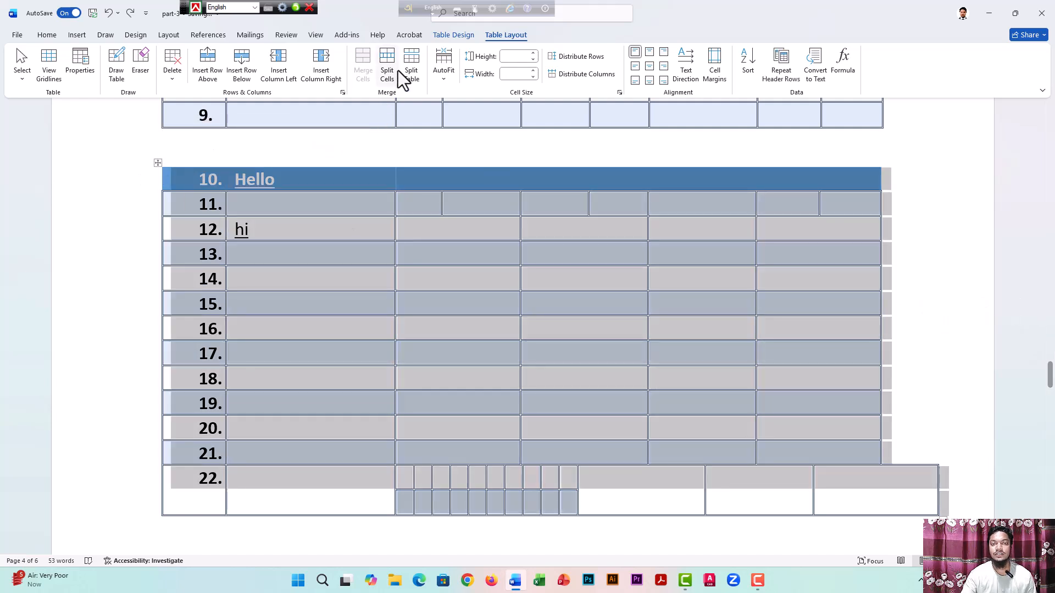
pyautogui.click(509, 78)
pyautogui.write('.5')
pyautogui.press('Return')
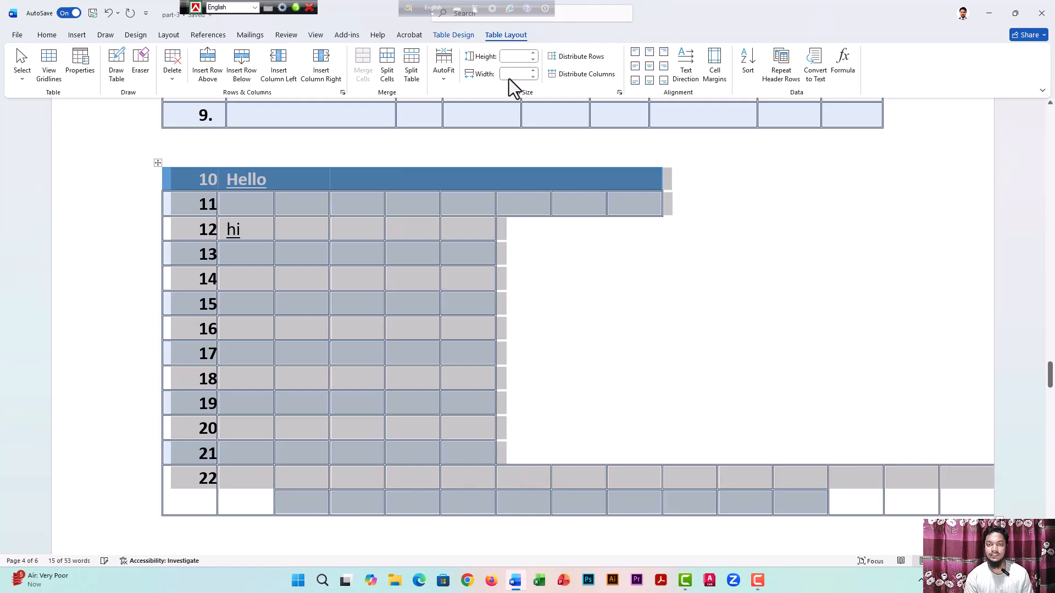
pyautogui.rightClick(508, 78)
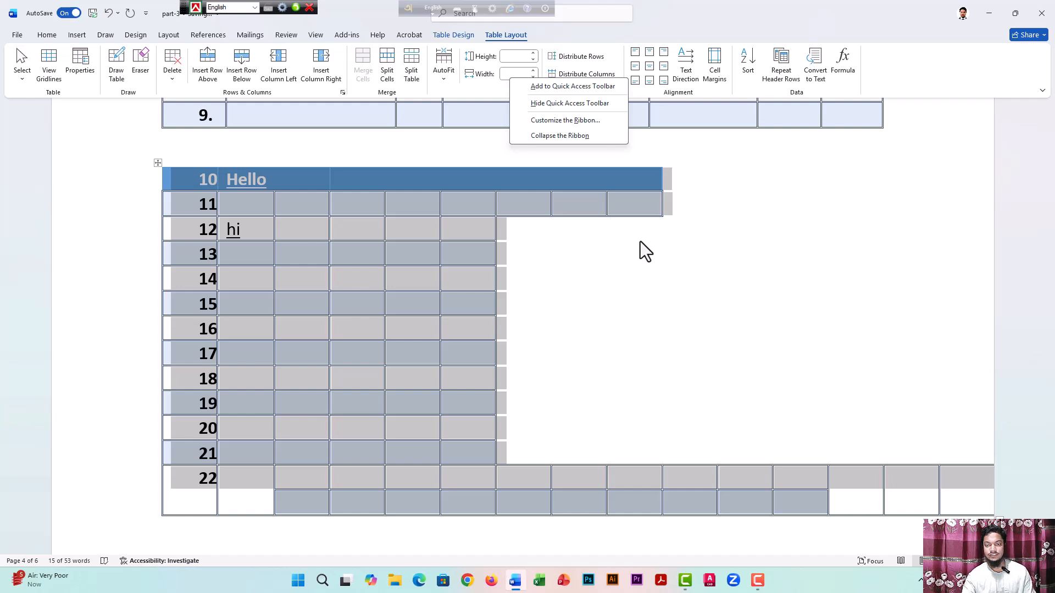
pyautogui.press('Escape')
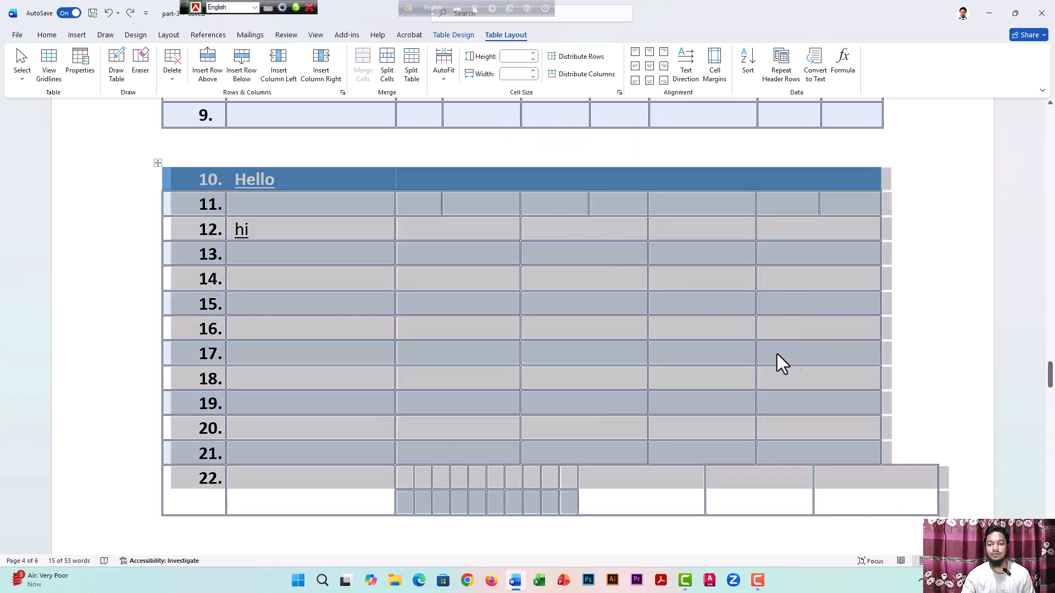
pyautogui.scroll(1, 779, 355)
pyautogui.click(480, 218)
pyautogui.click(549, 258)
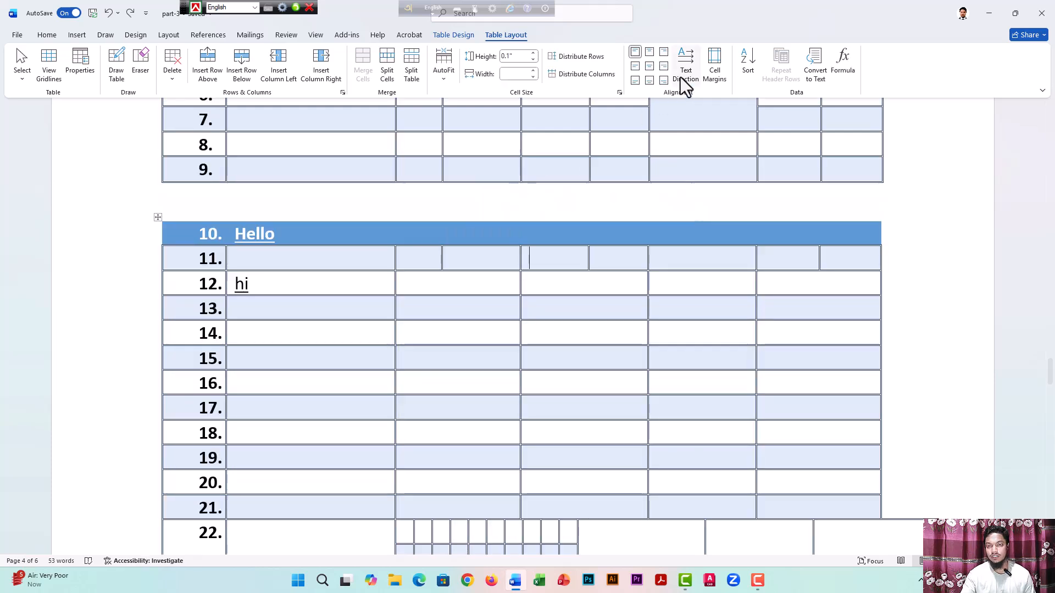
# Enter "Window" in the tall merged cell spanning rows 3 to 7 of the upper table
pyautogui.scroll(3, 649, 247)
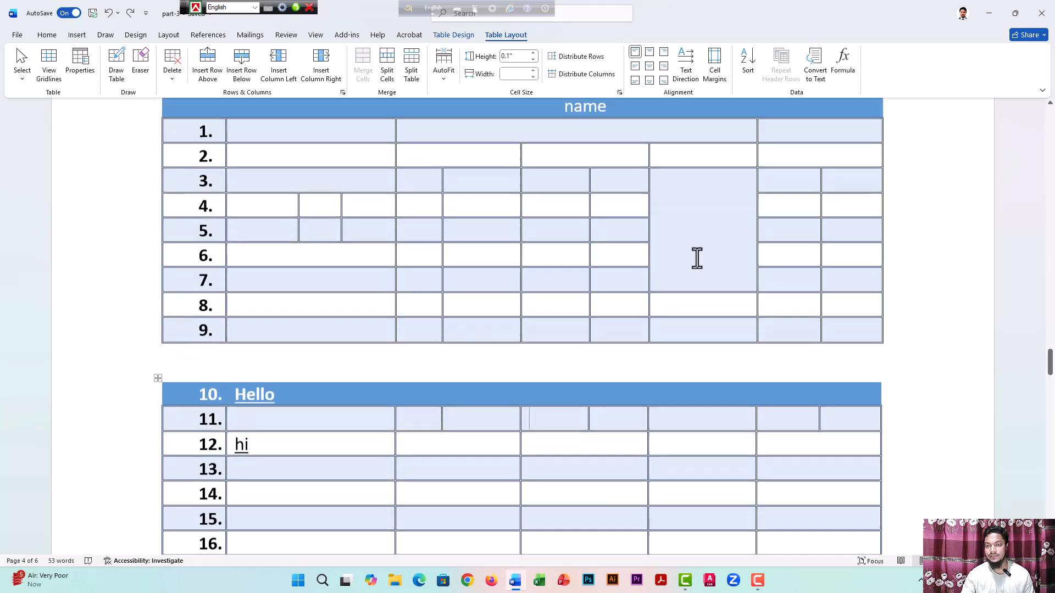
pyautogui.click(711, 217)
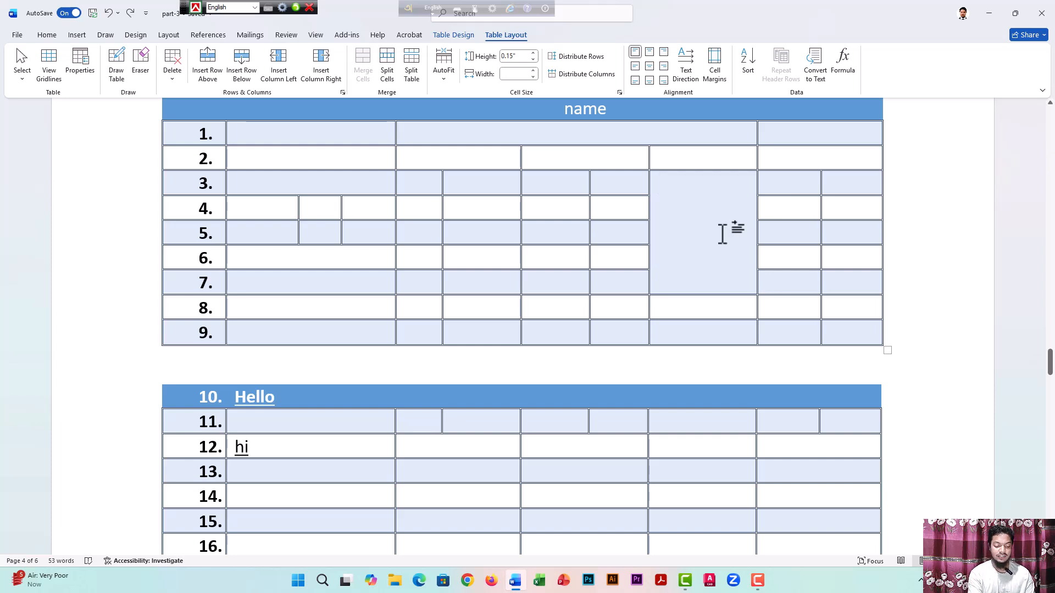
pyautogui.write('Window')
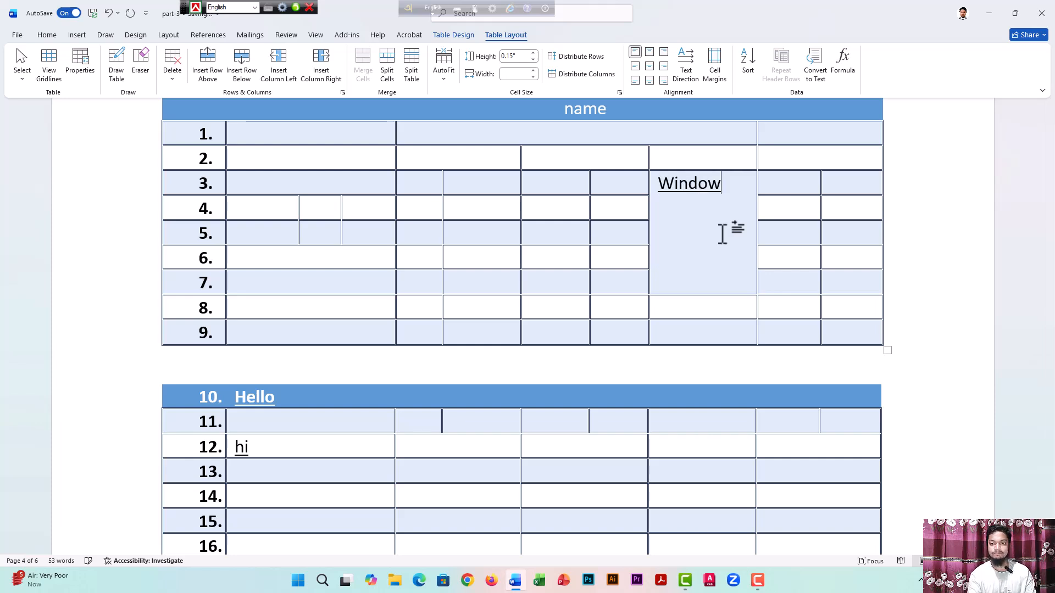
# Try middle-left, middle-right and bottom-centre alignment on "Window", and settle on centring it both ways in its merged cell
pyautogui.moveTo(720, 187); pyautogui.dragTo(659, 184)
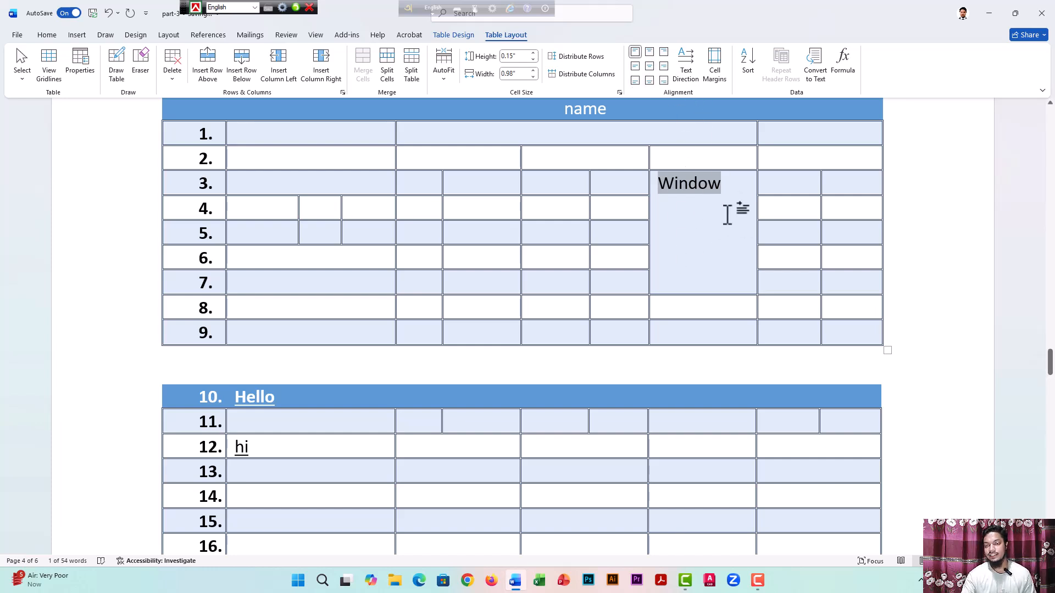
pyautogui.click(635, 66)
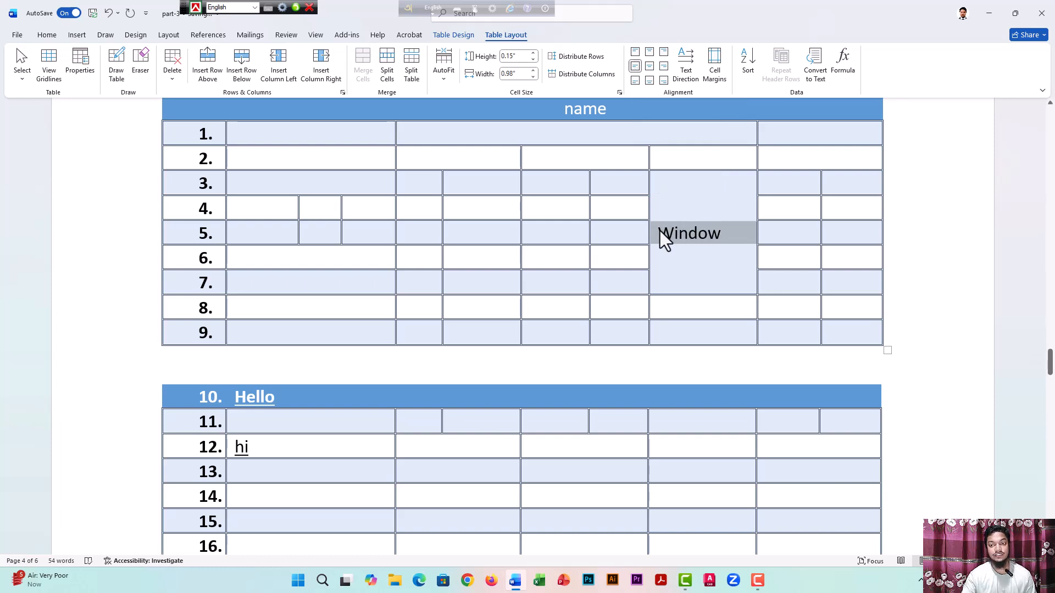
pyautogui.click(663, 66)
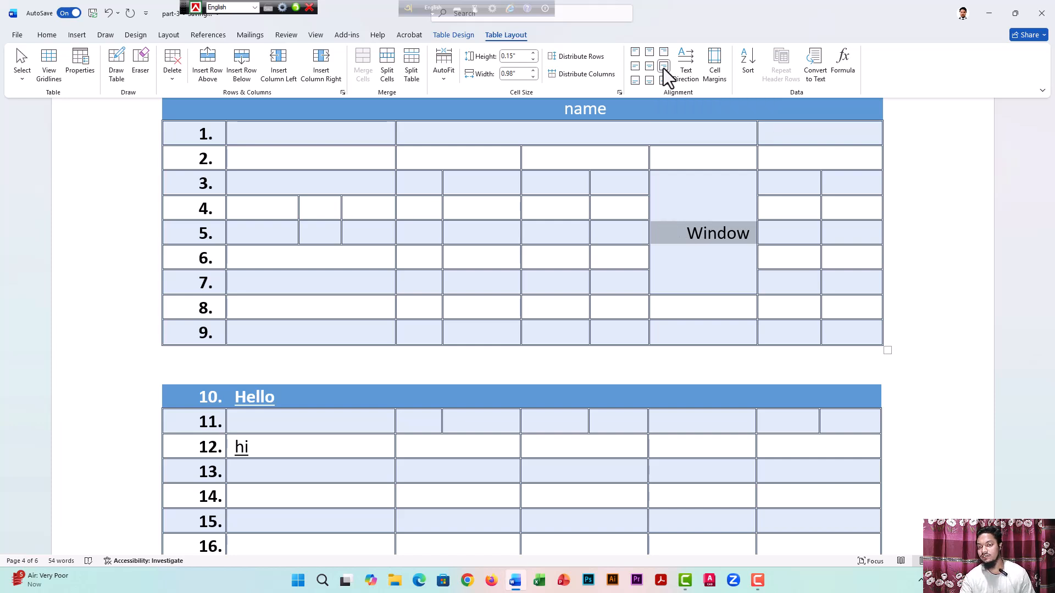
pyautogui.click(650, 67)
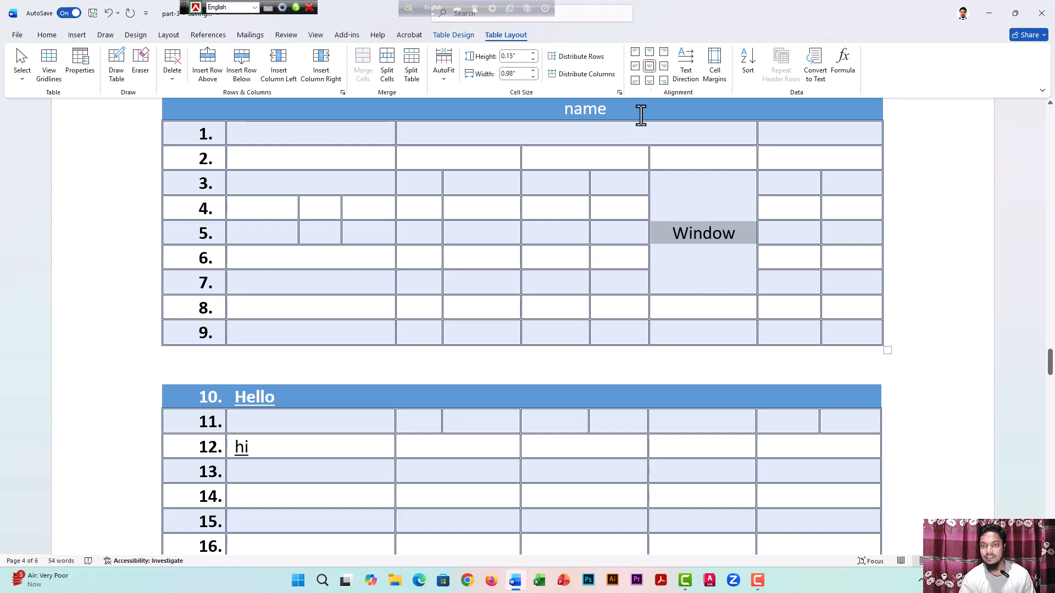
pyautogui.click(649, 80)
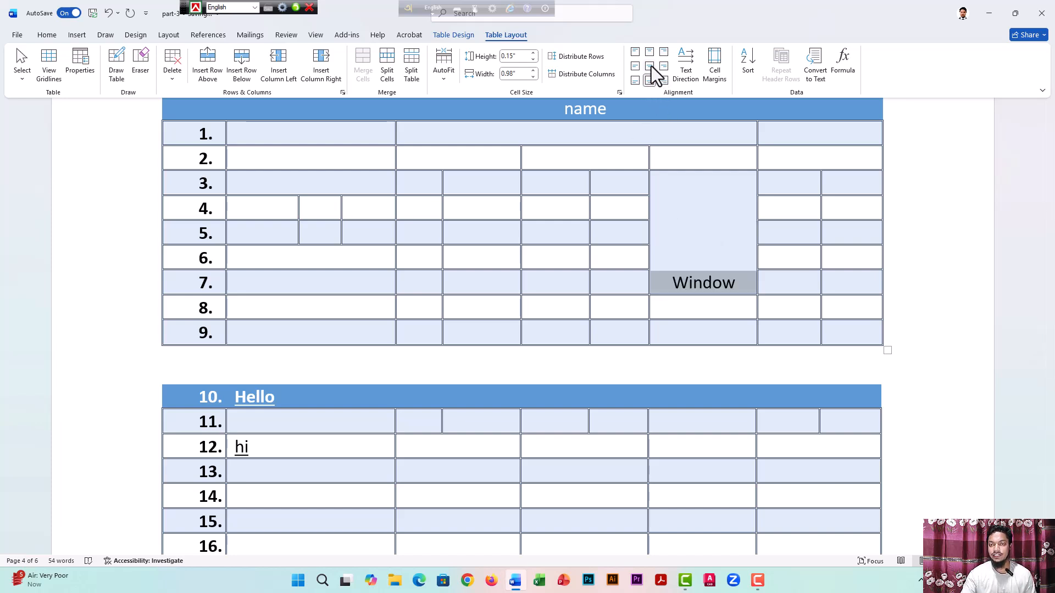
pyautogui.click(651, 66)
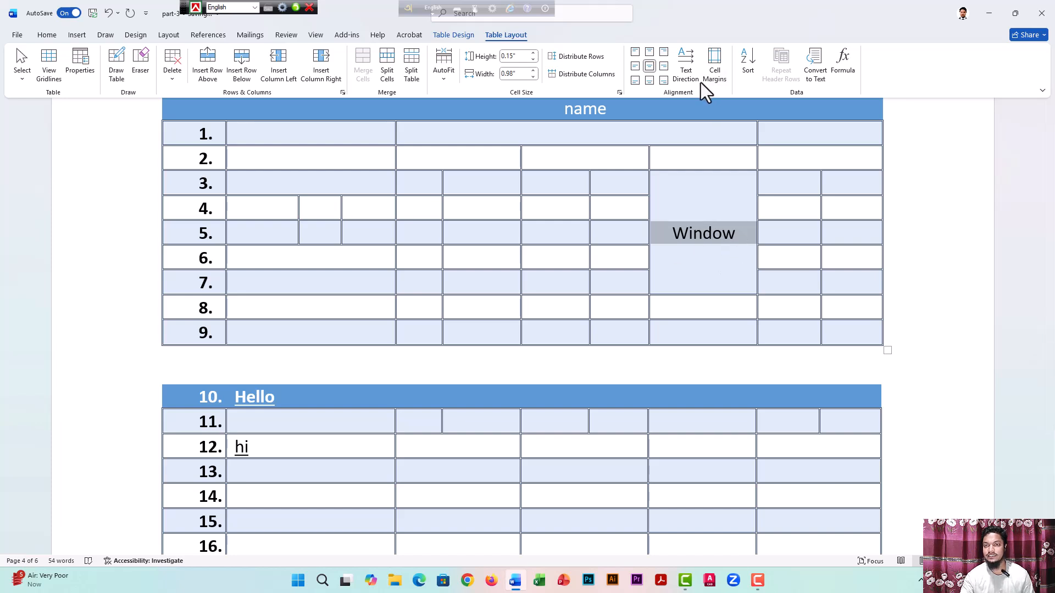
# Cycle the text direction of "Window" until it reads vertically from bottom to top
pyautogui.click(690, 67)
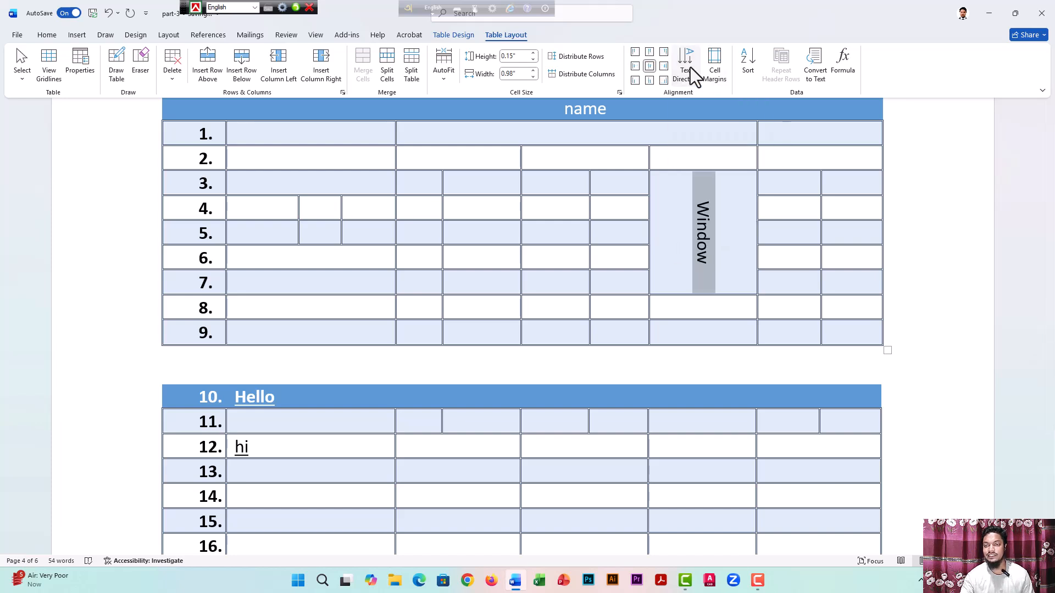
pyautogui.click(690, 67)
pyautogui.click(690, 67)
pyautogui.click(690, 68)
pyautogui.click(690, 69)
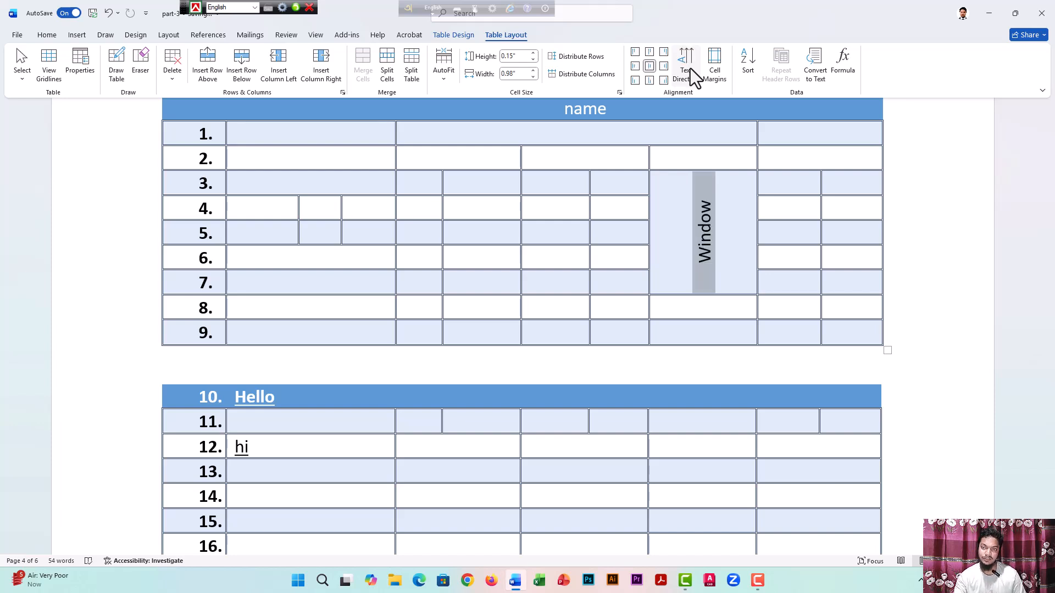
pyautogui.click(726, 236)
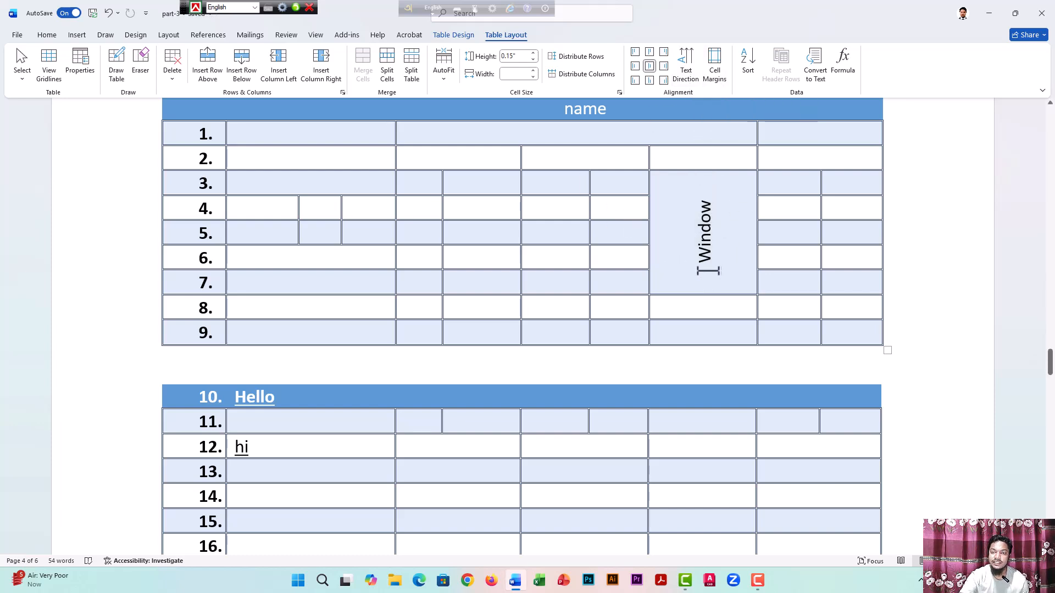
# Examine the default cell margin and spacing options for the upper table without changing them
pyautogui.click(405, 184)
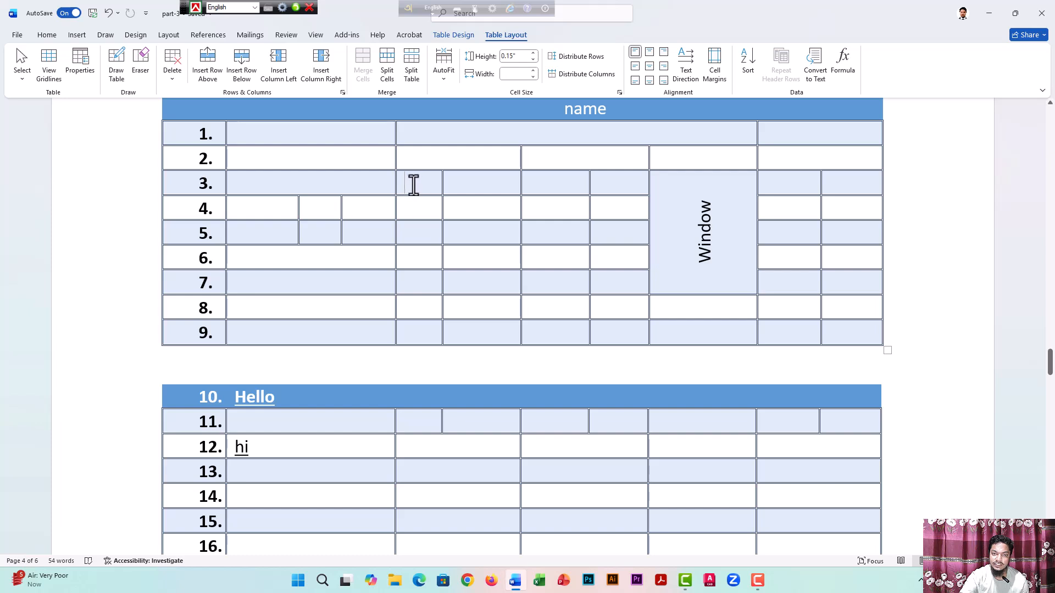
pyautogui.click(722, 77)
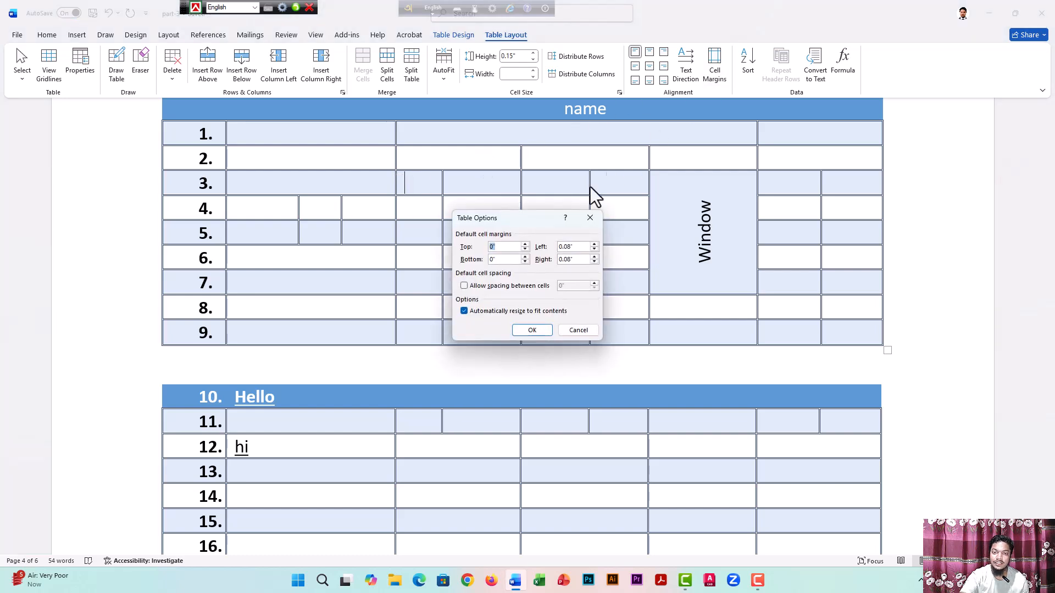
pyautogui.click(590, 218)
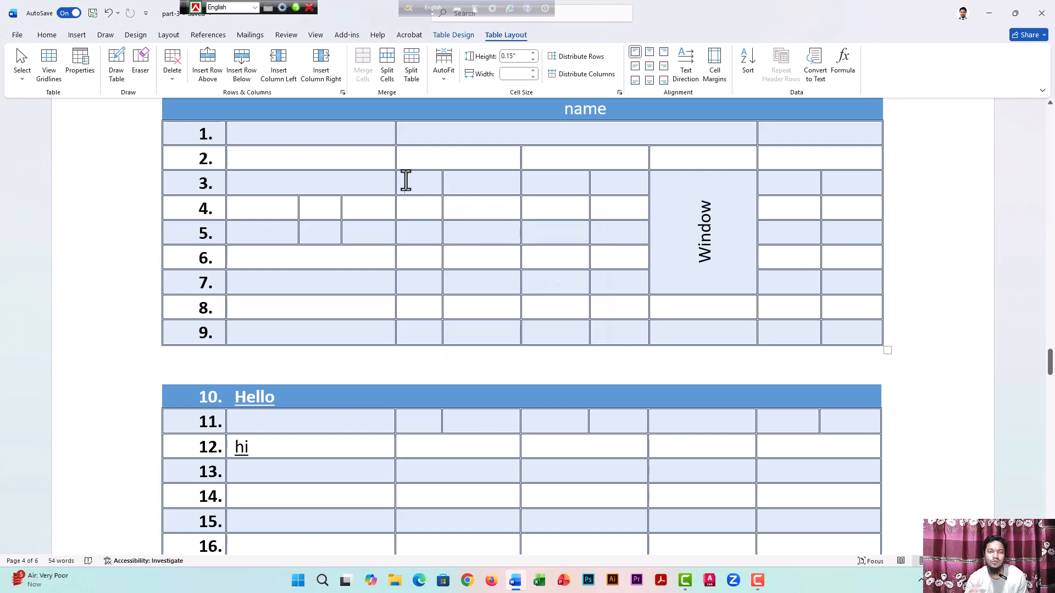
pyautogui.click(717, 81)
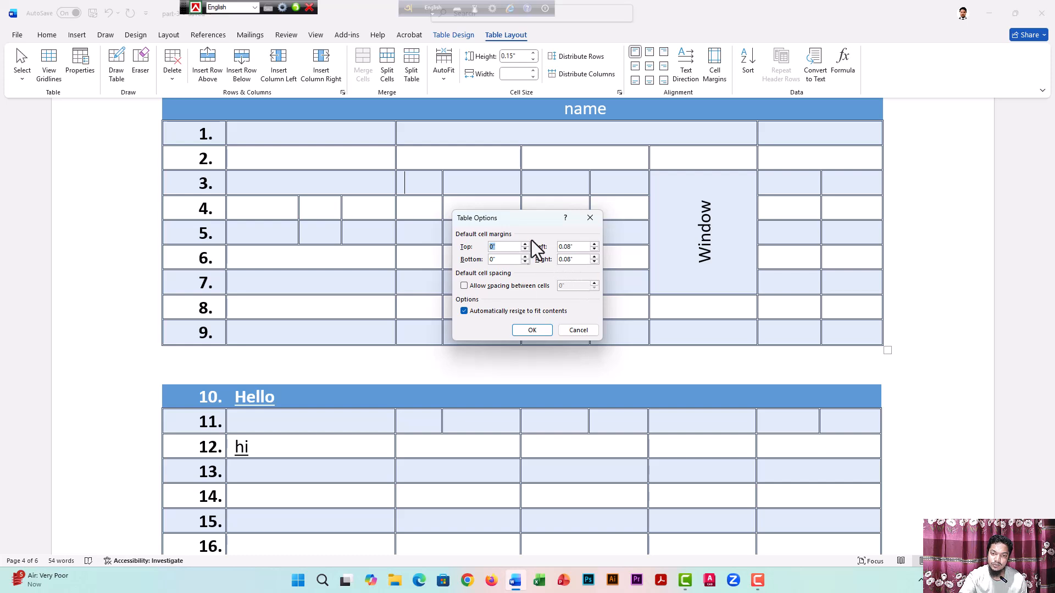
pyautogui.click(591, 218)
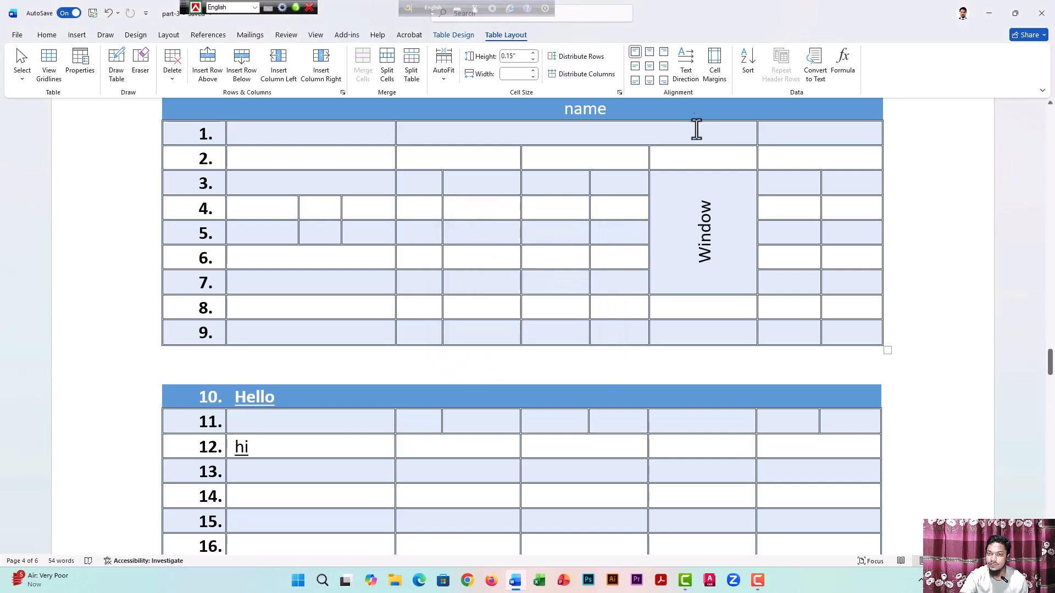
pyautogui.click(715, 85)
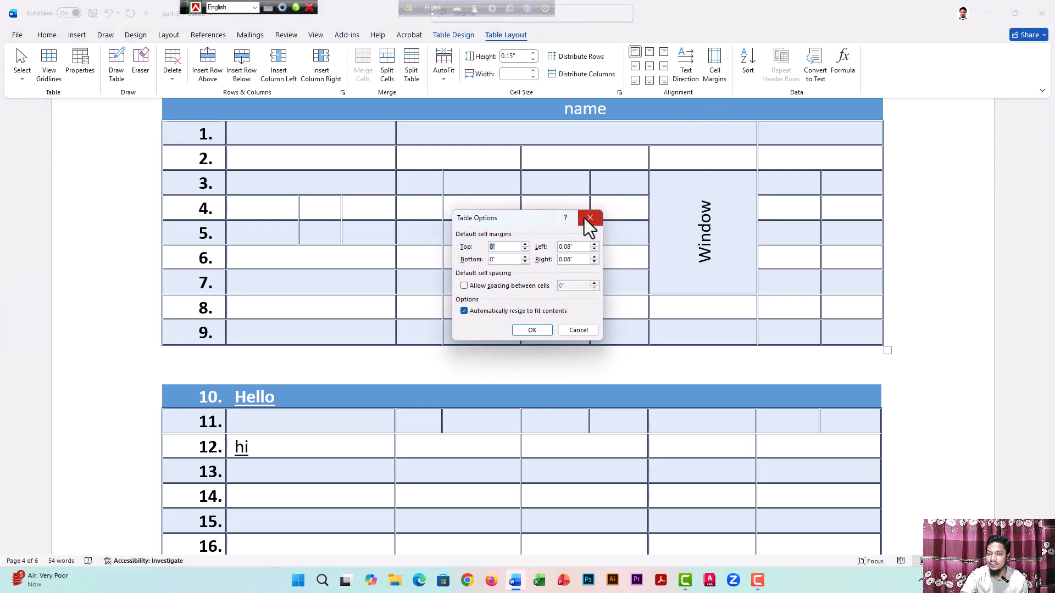
pyautogui.click(590, 218)
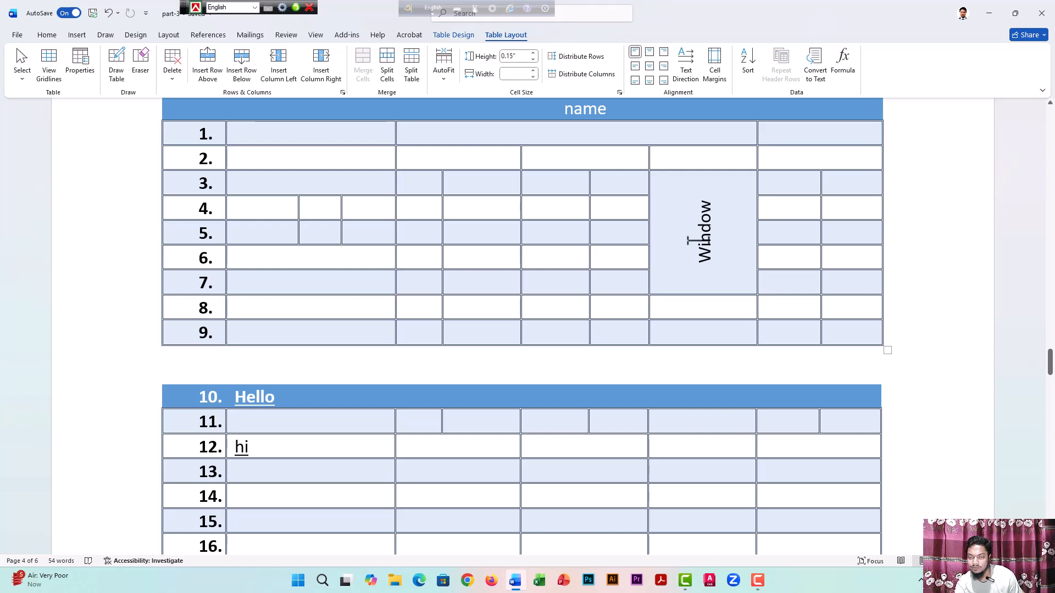
pyautogui.scroll(-1, 563, 348)
pyautogui.scroll(3, 489, 377)
pyautogui.scroll(1, 489, 377)
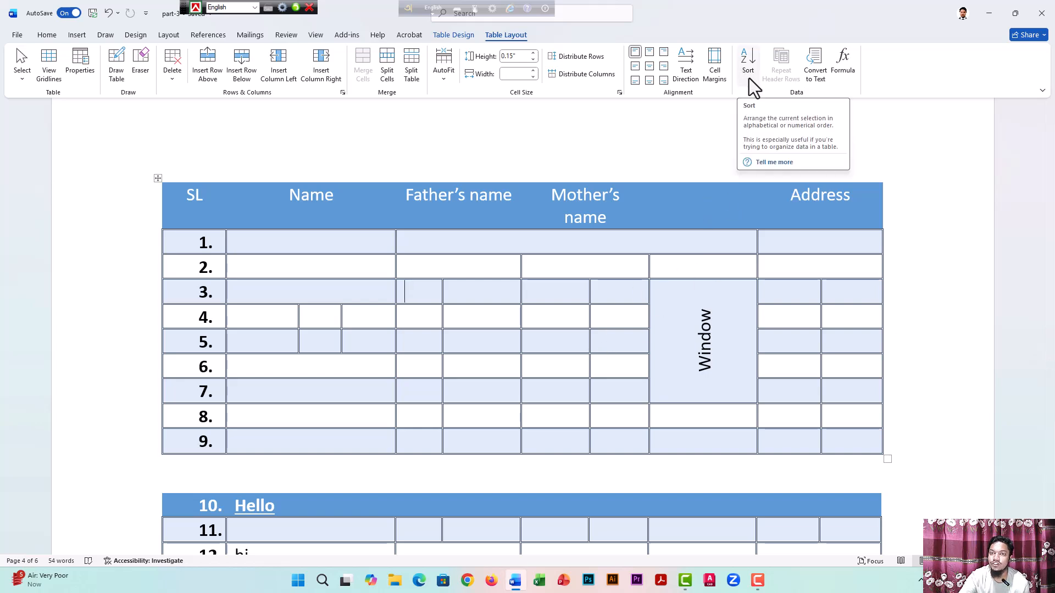
pyautogui.scroll(-1, 574, 266)
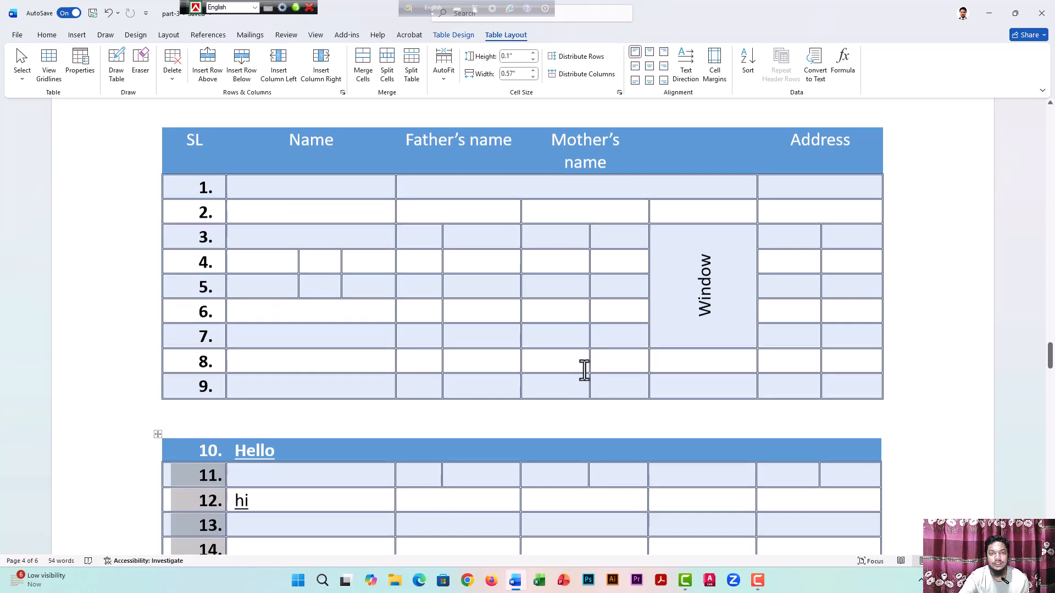
pyautogui.scroll(1, 584, 370)
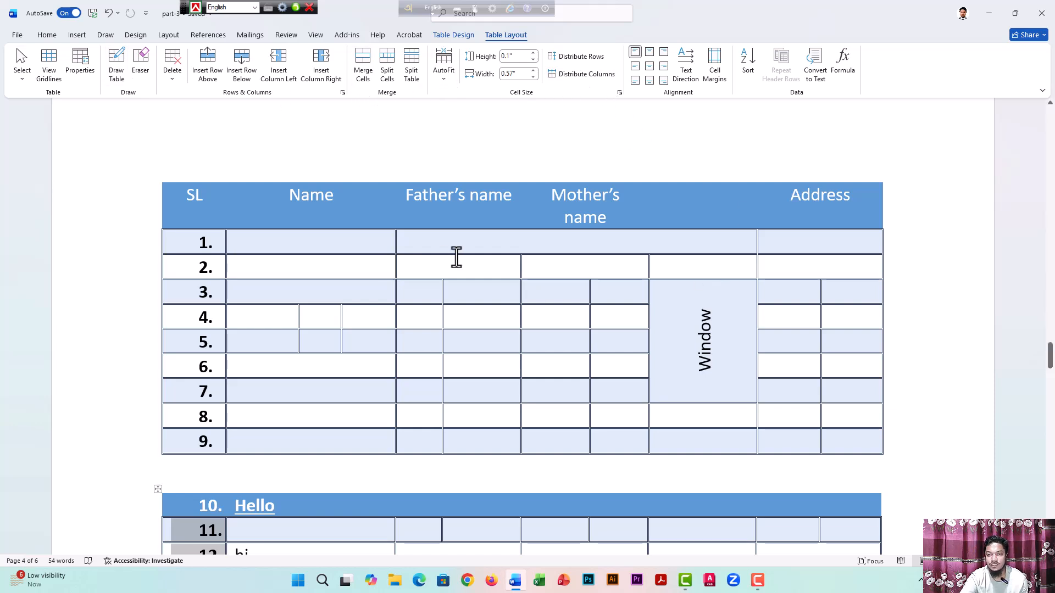
pyautogui.scroll(-3, 544, 338)
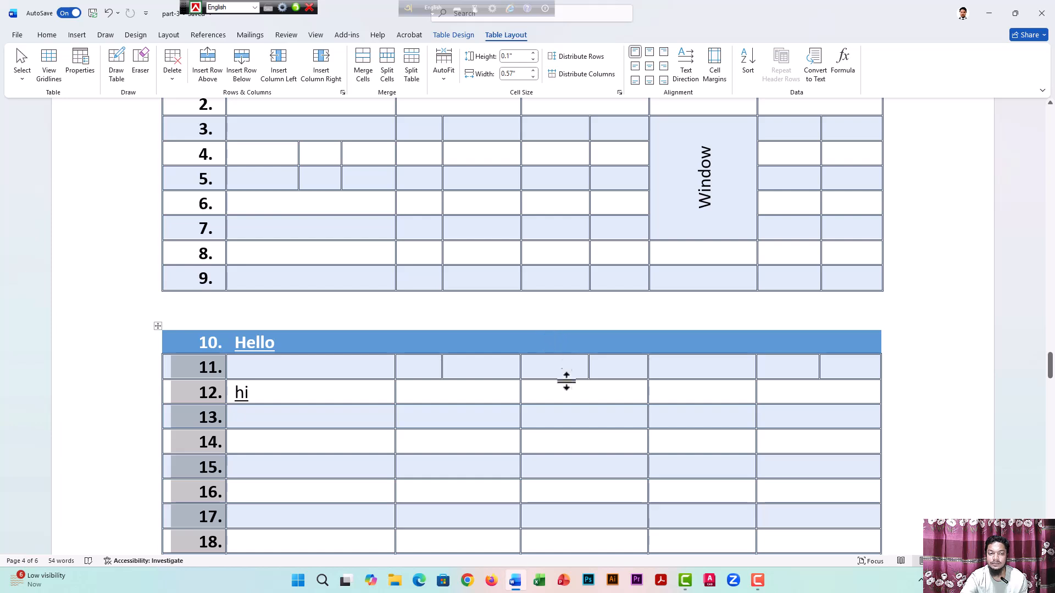
pyautogui.scroll(-2, 553, 377)
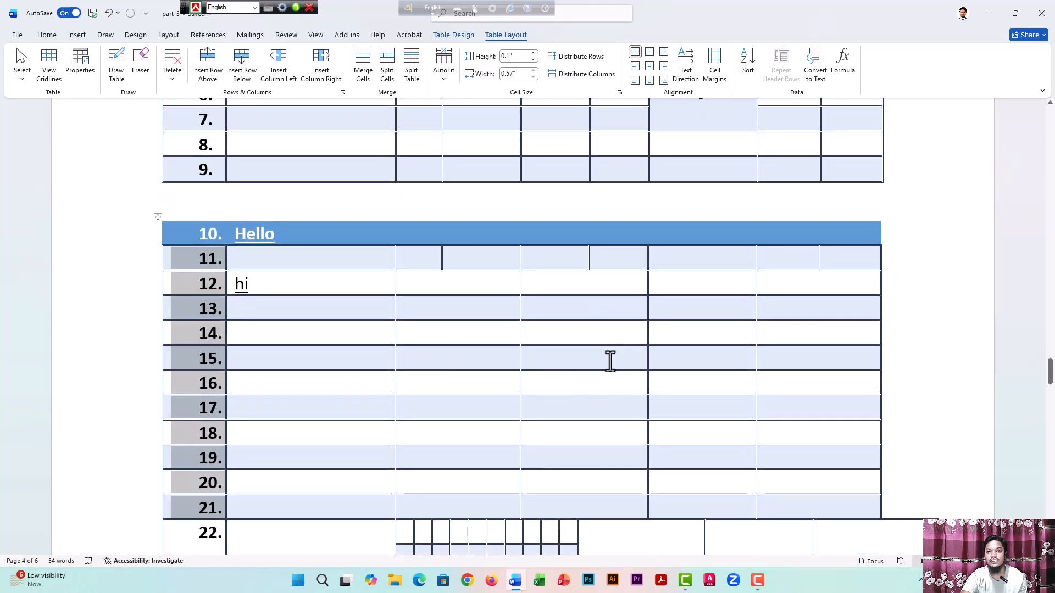
pyautogui.scroll(8, 595, 397)
pyautogui.scroll(-10, 638, 365)
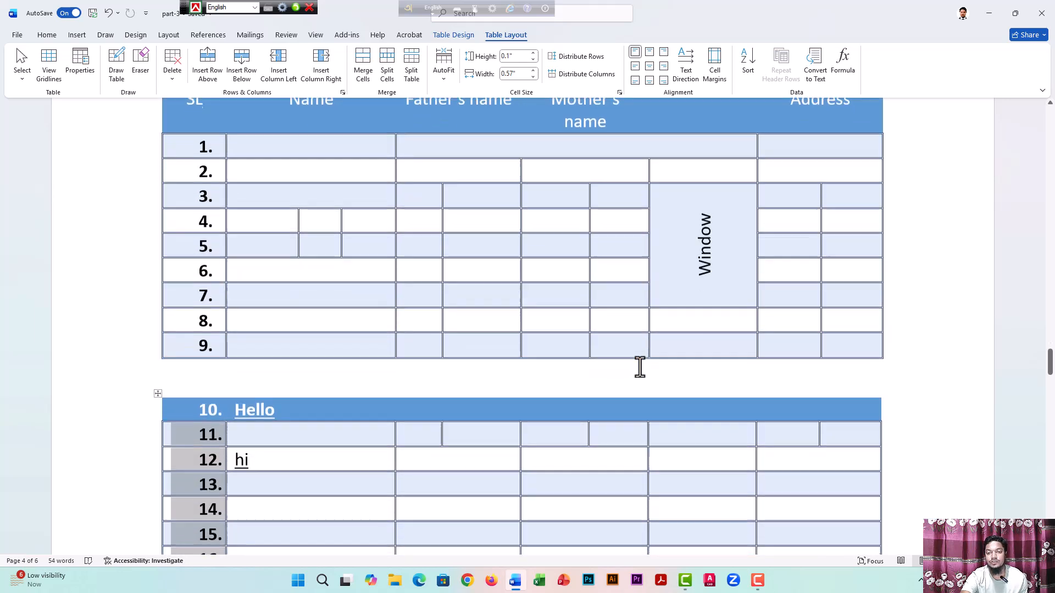